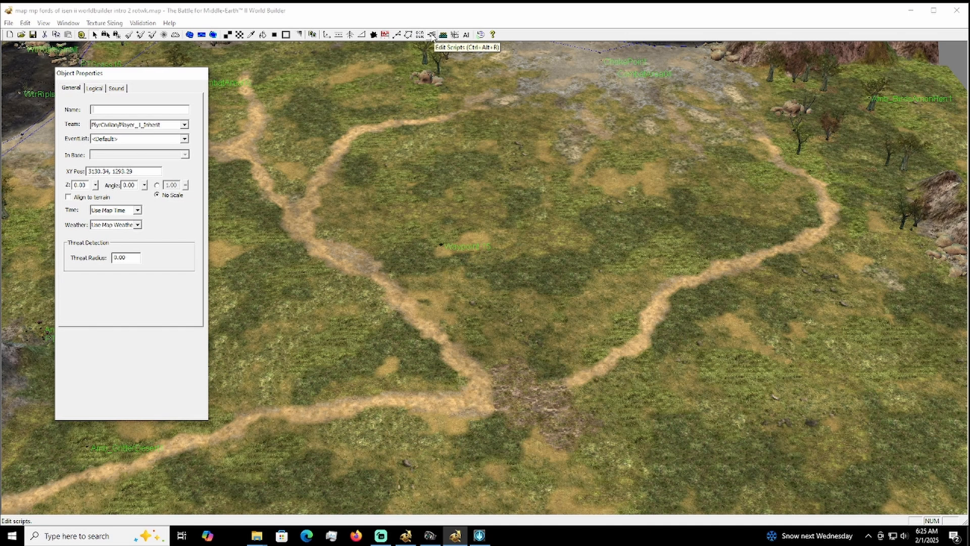
- Start a new script under Player_1 and review its conditions and its actions if true
left_click(432, 35)
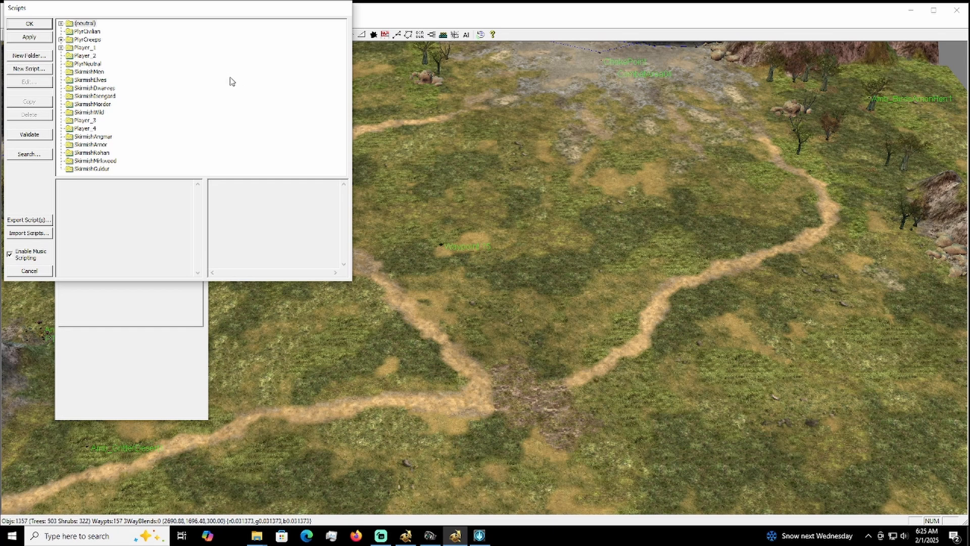
double_click(76, 48)
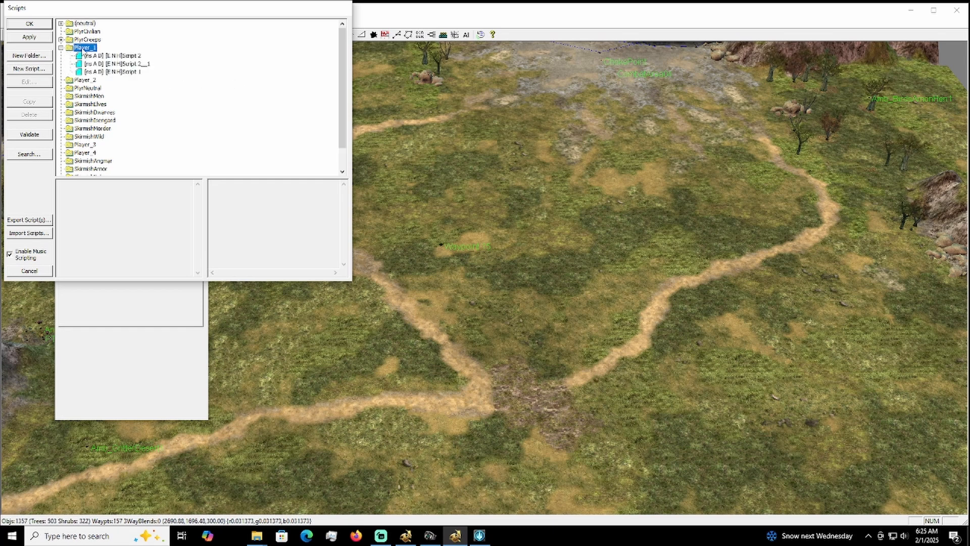
left_click(35, 69)
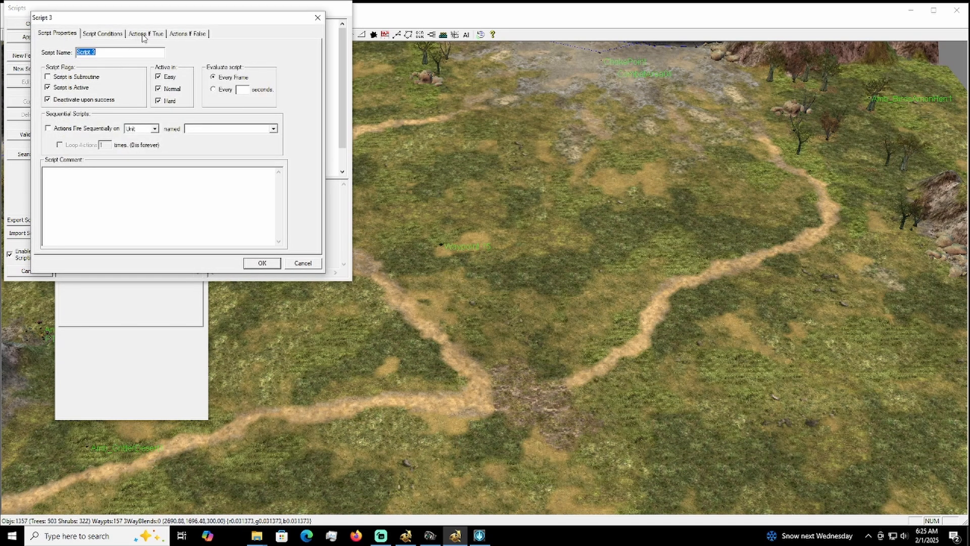
left_click(103, 34)
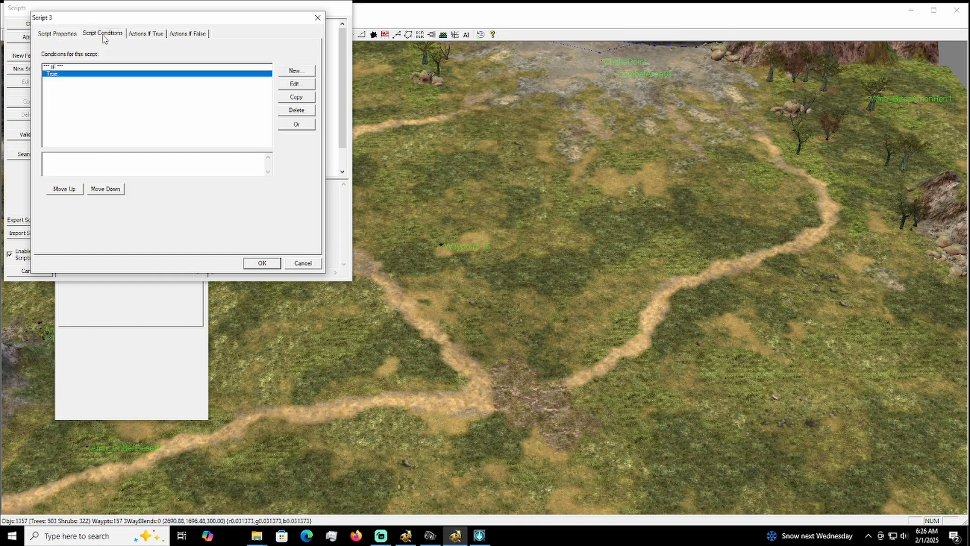
left_click(157, 34)
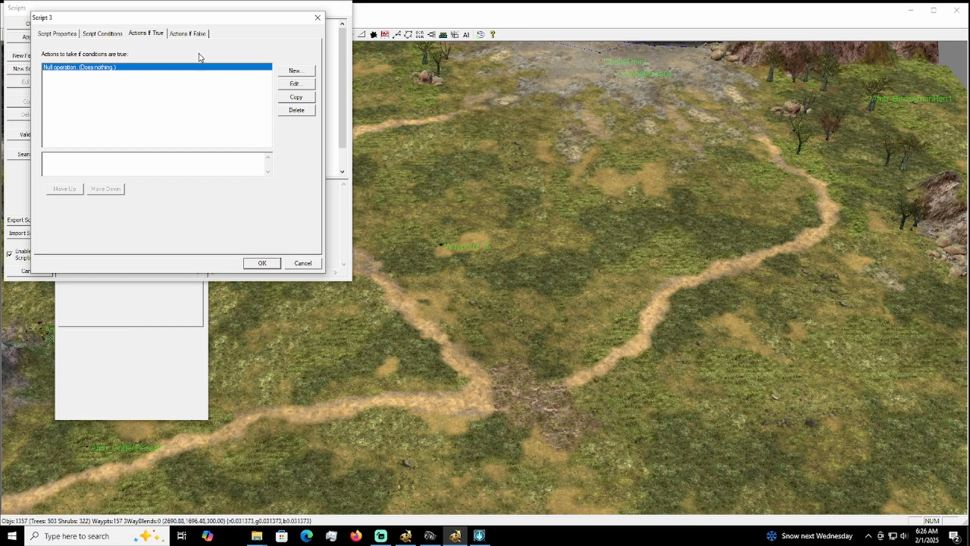
- Examine the Special Power and CommandButton actions for units including structures, and discard the new script without saving
left_click(297, 72)
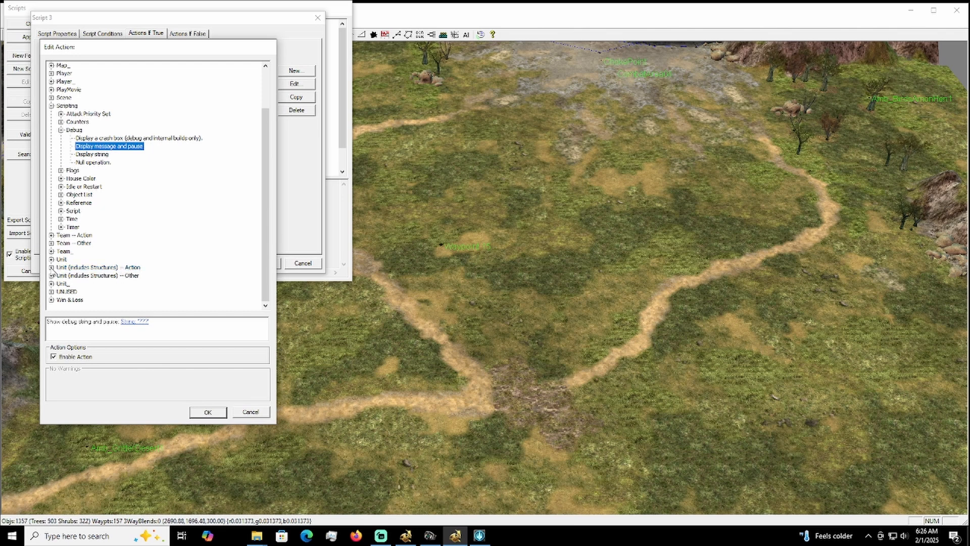
left_click(51, 267)
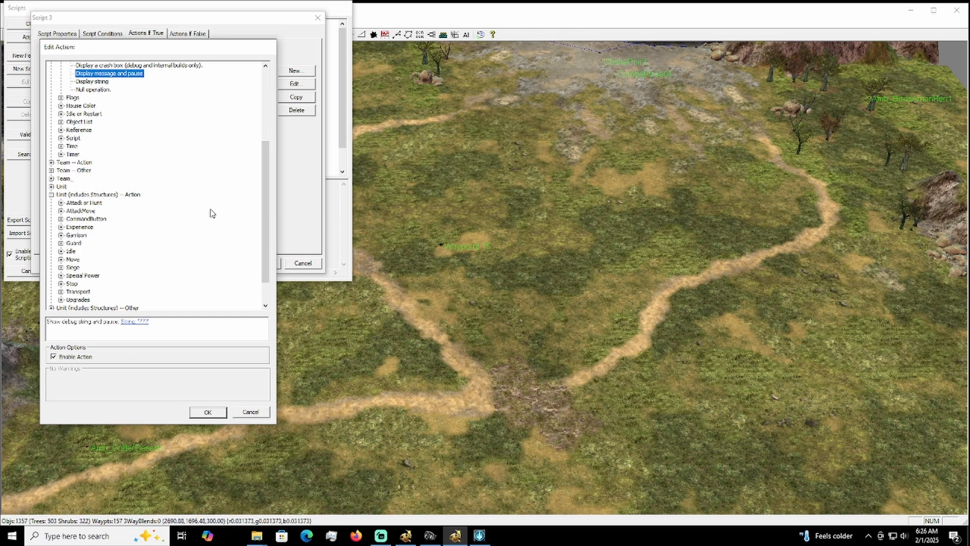
scroll(216, 213, "down", 2)
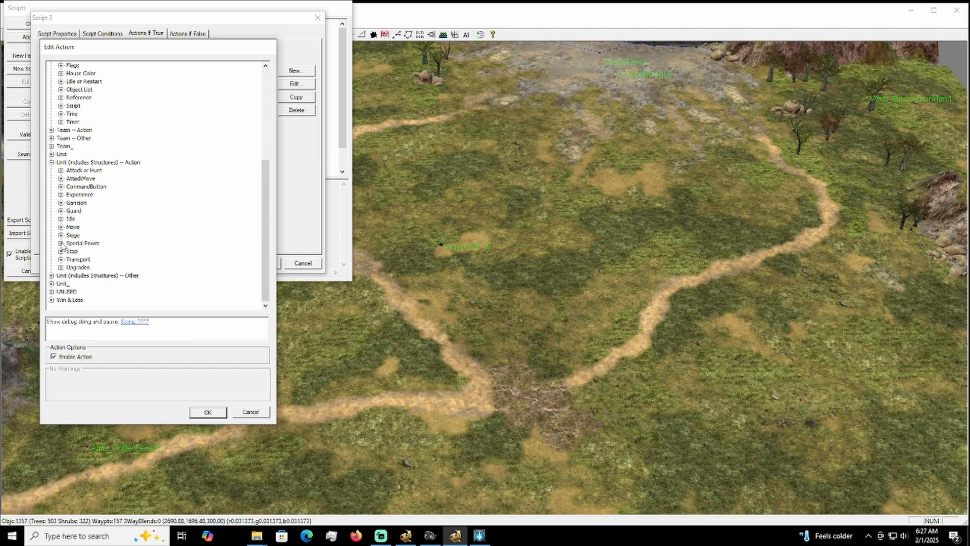
left_click(60, 244)
left_click(61, 243)
left_click(61, 186)
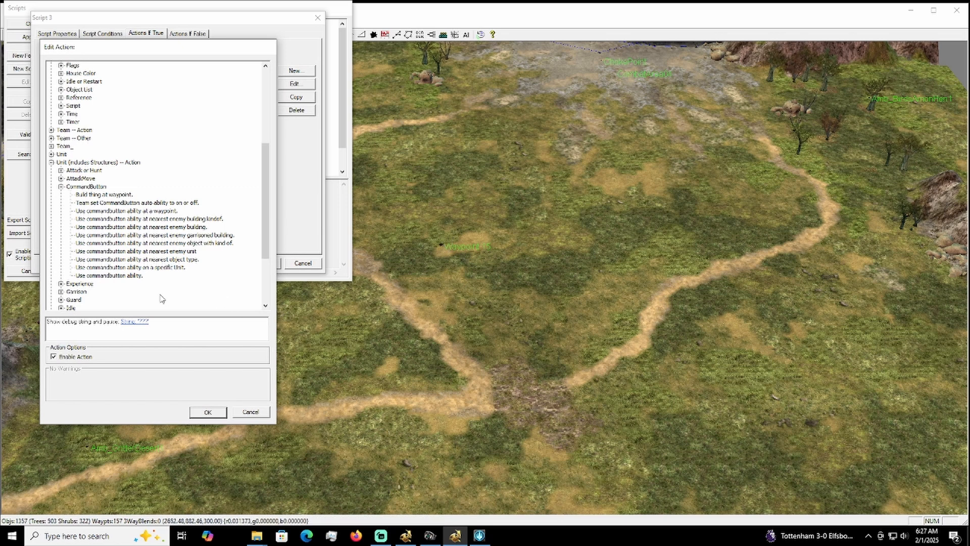
left_click(256, 414)
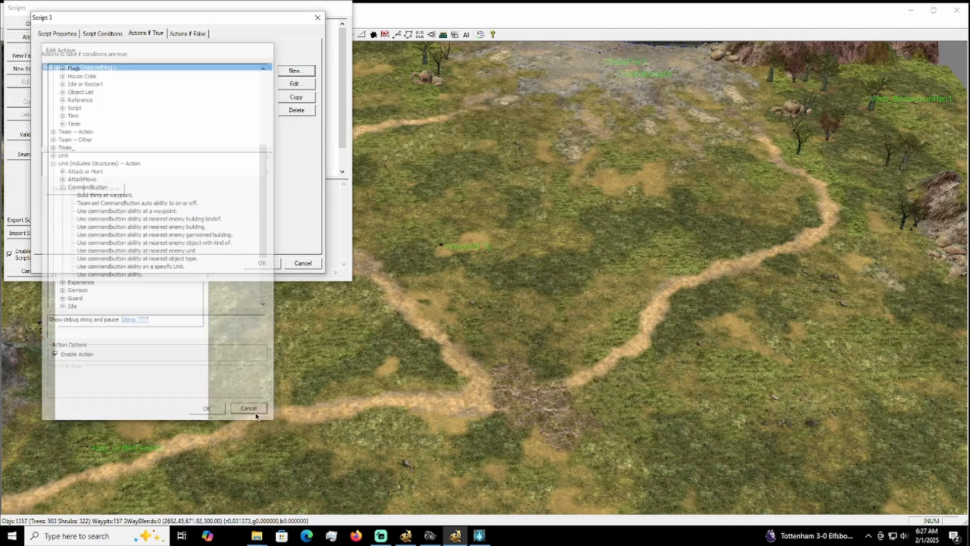
left_click(303, 263)
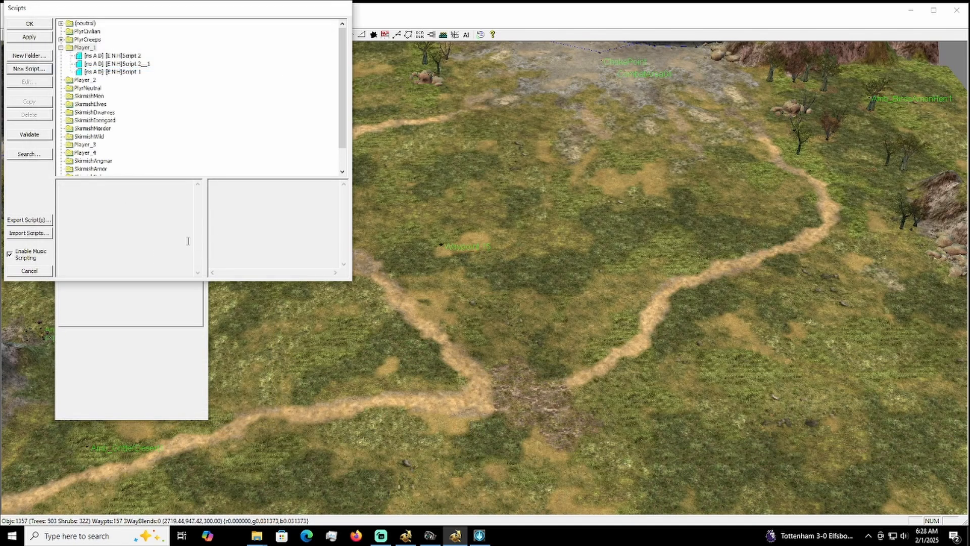
left_click(36, 274)
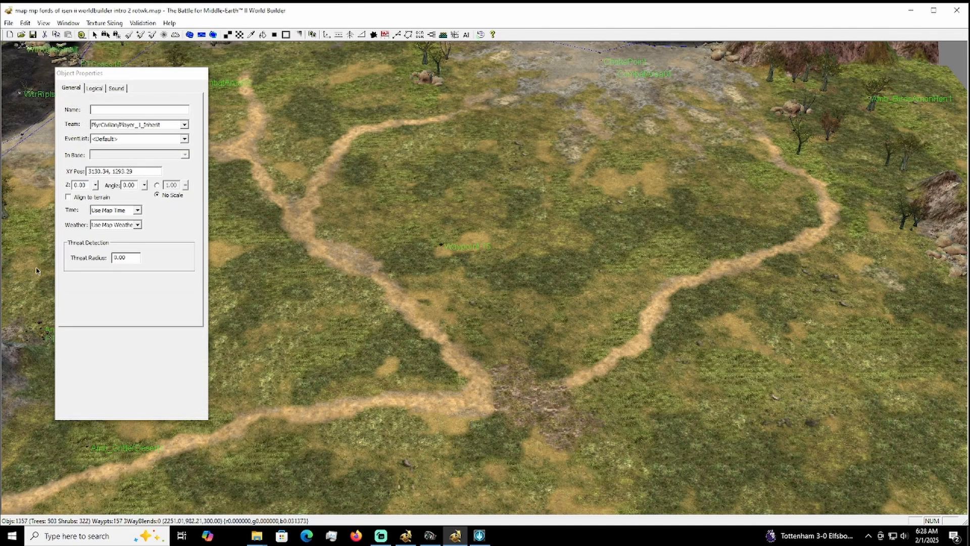
- Place an IsengardSaruman unit from the native Isengard units on the grass west of the forked dirt path
left_click(327, 34)
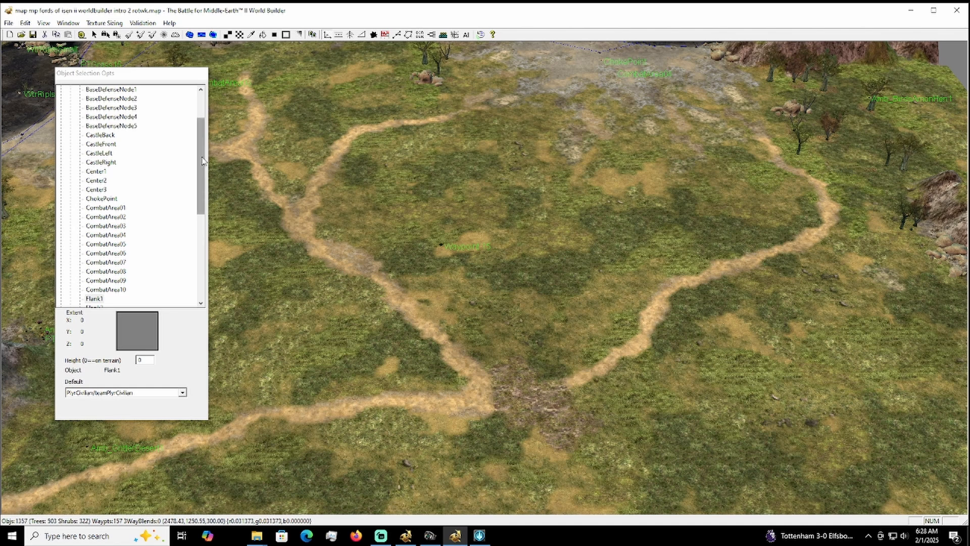
left_click_drag(202, 161, 202, 135)
left_click(62, 90)
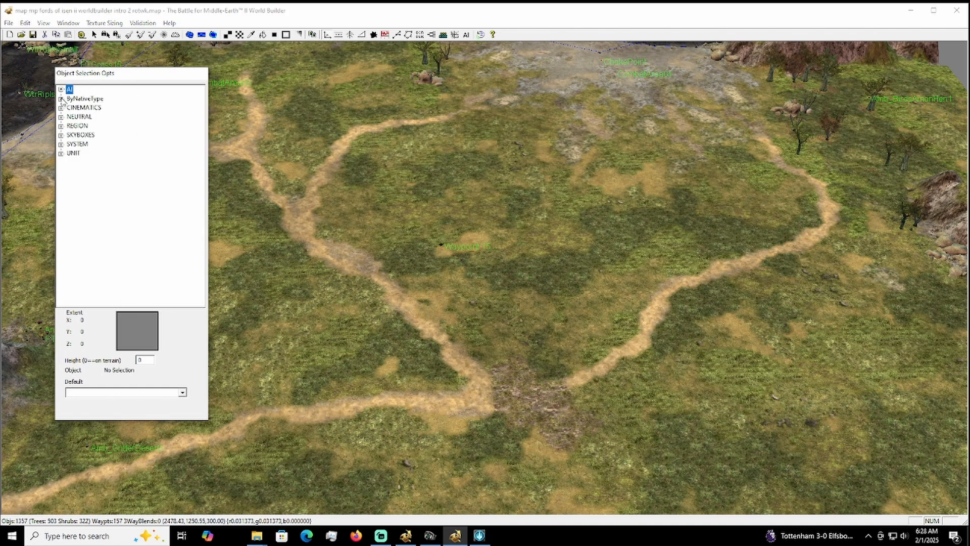
left_click(61, 99)
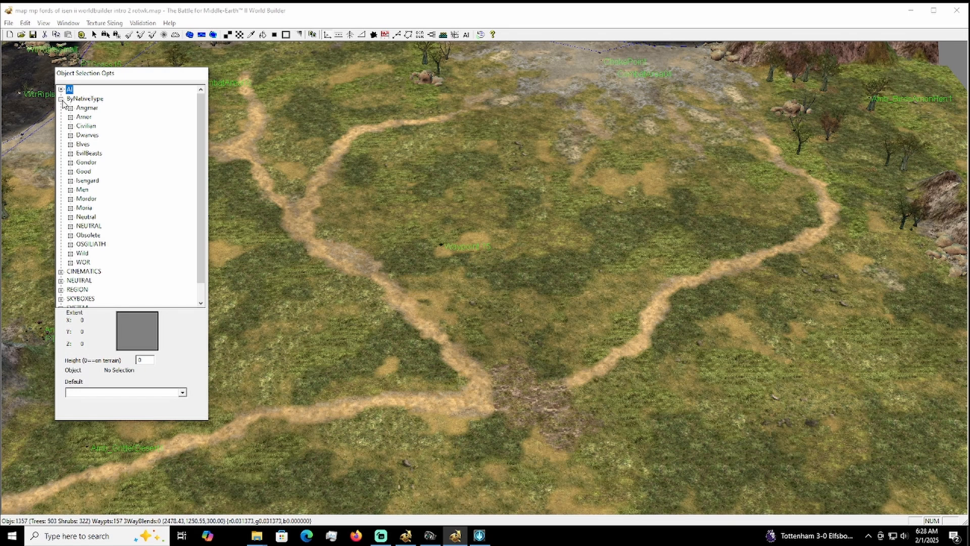
left_click(71, 181)
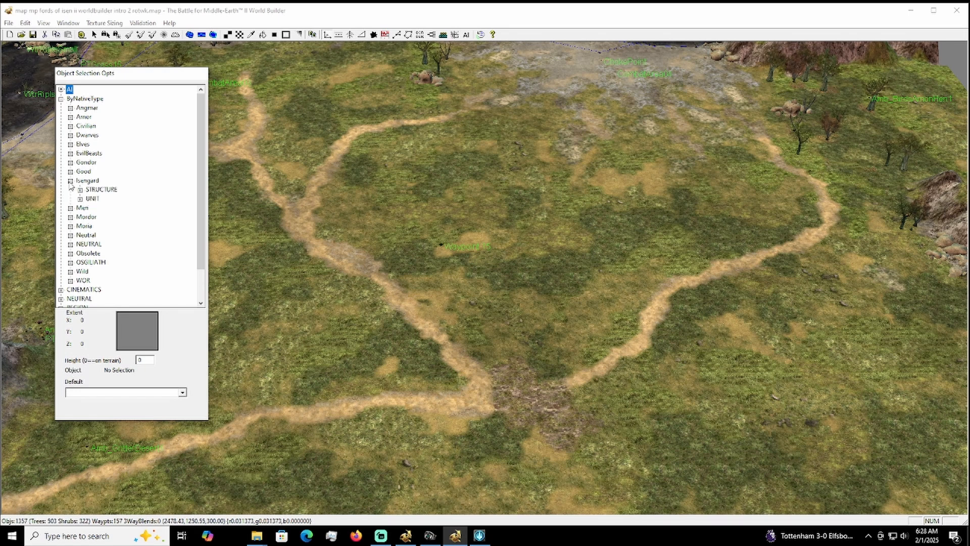
left_click(81, 200)
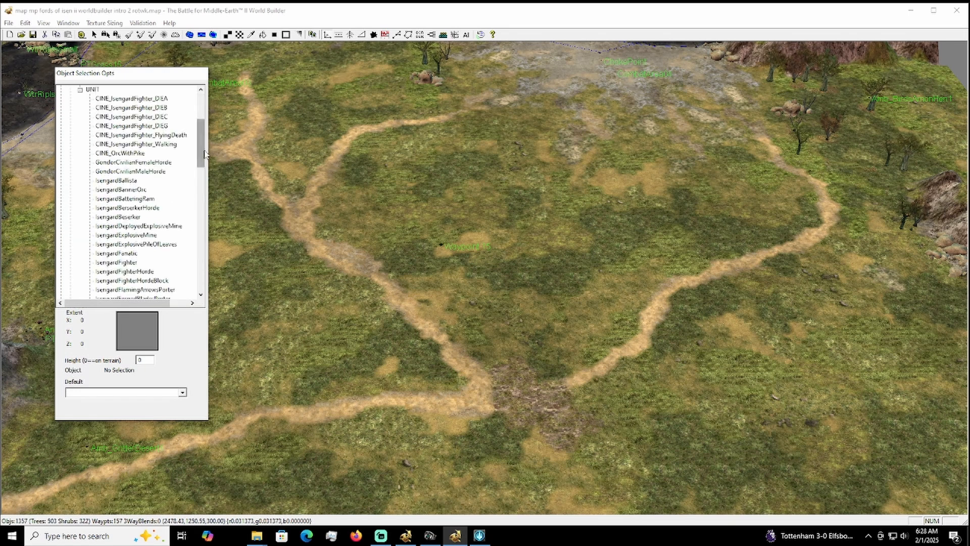
left_click_drag(202, 151, 196, 216)
left_click(120, 144)
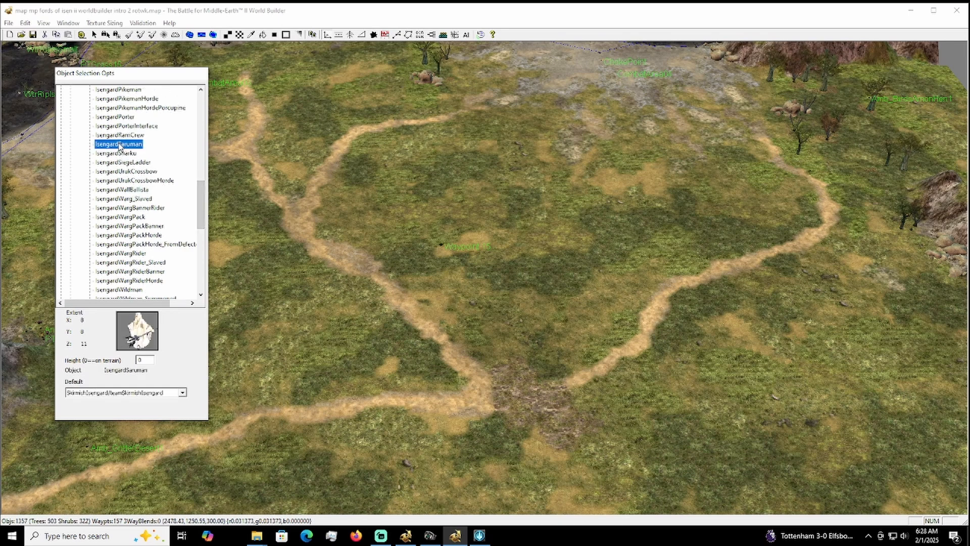
left_click(262, 248)
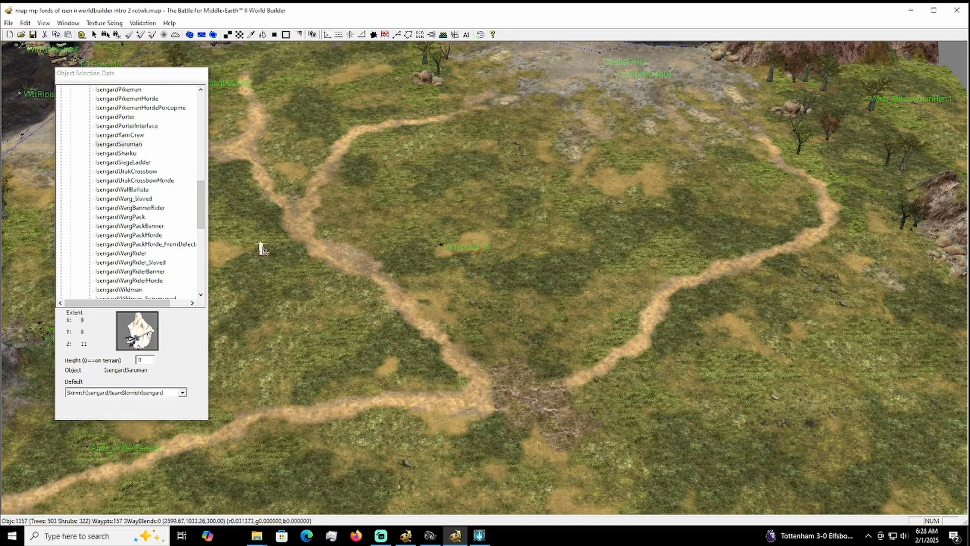
- Assign the placed Saruman to the team Player_1/teamPlayer_1
right_click(253, 184)
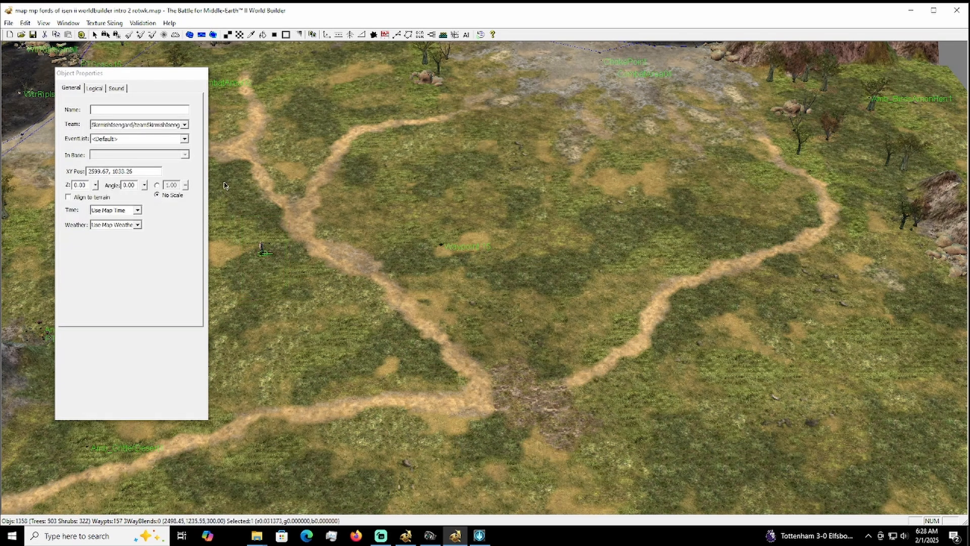
left_click(184, 125)
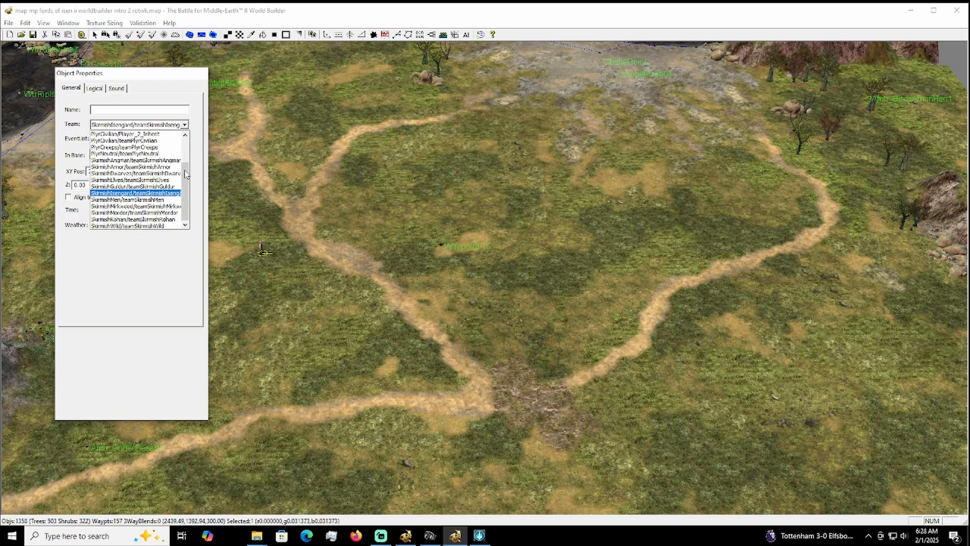
scroll(185, 160, "up", 1)
scroll(185, 160, "up", 1)
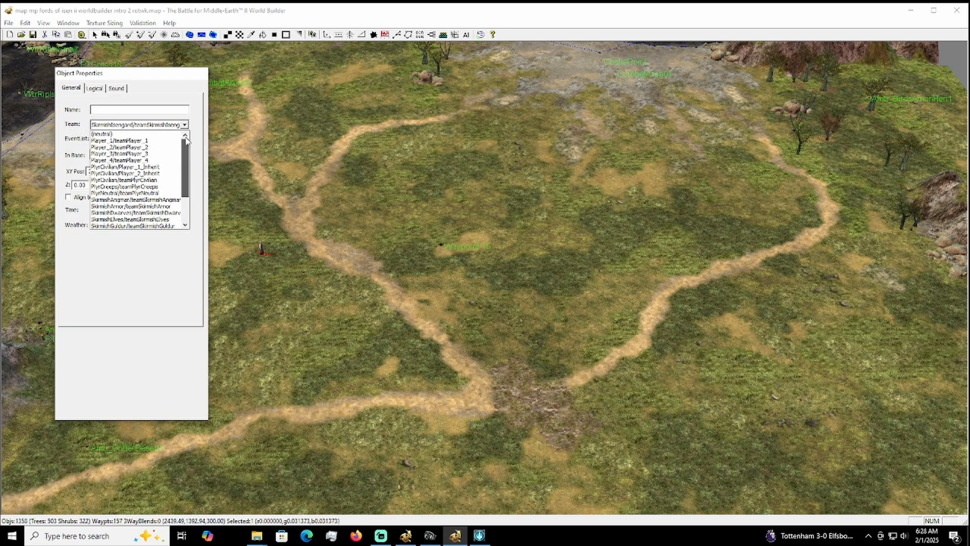
left_click(158, 141)
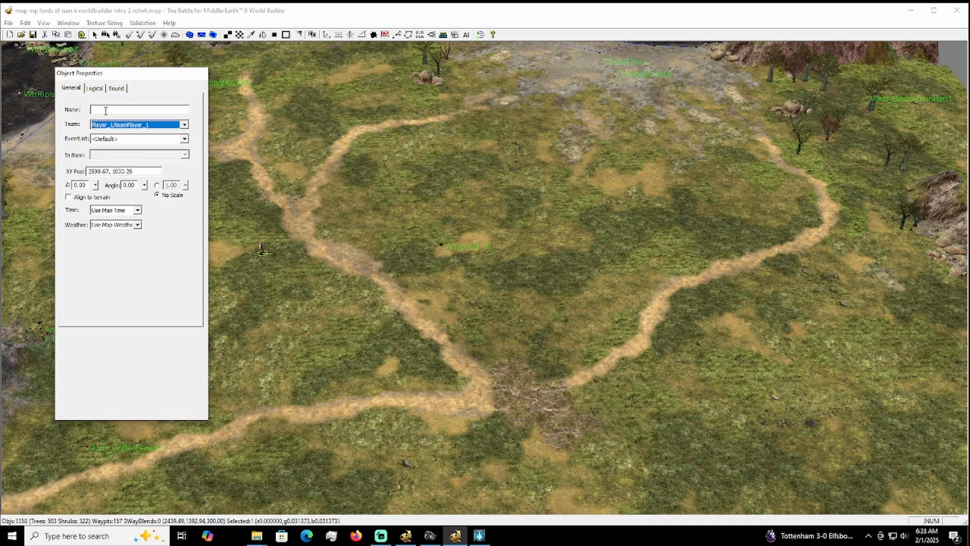
- Set Saruman's experience level to 10 and save the map
left_click(94, 88)
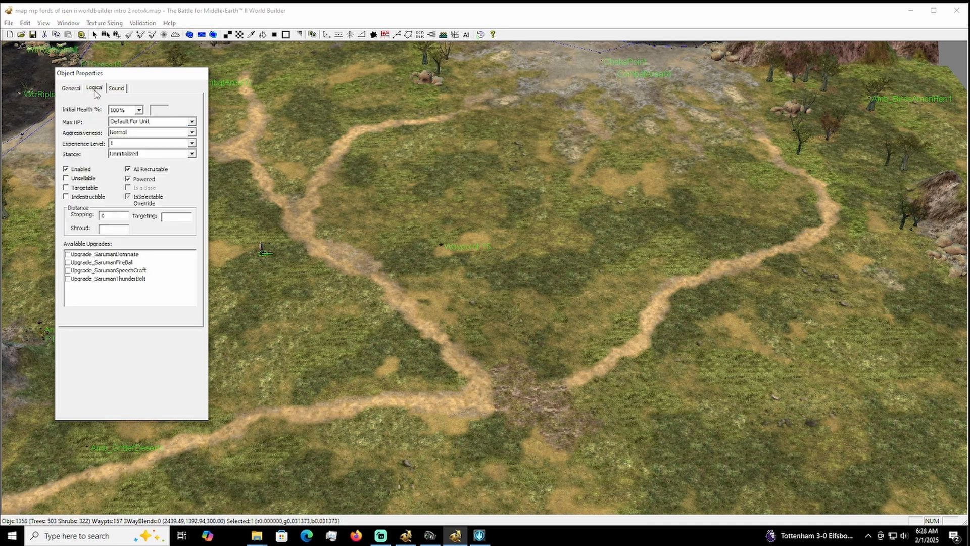
left_click(192, 144)
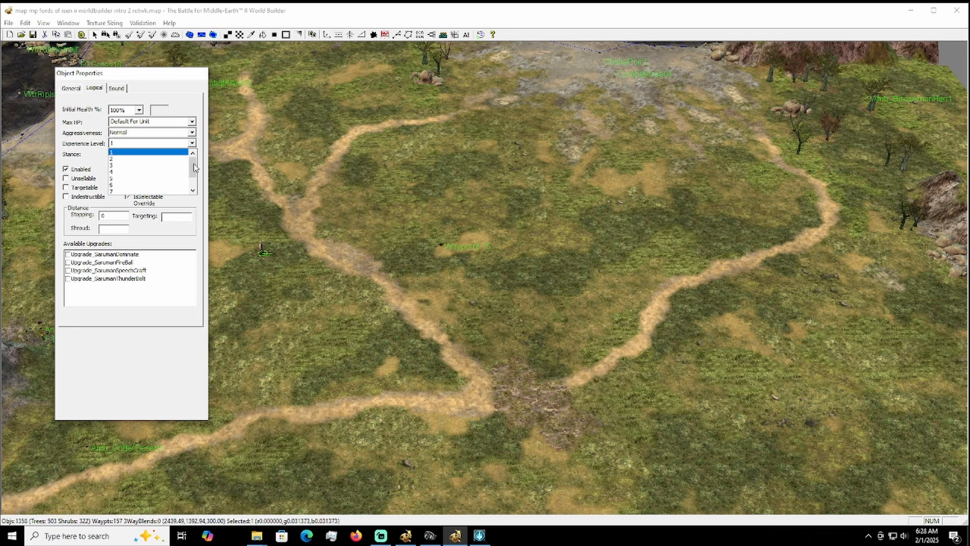
scroll(194, 167, "down", 1)
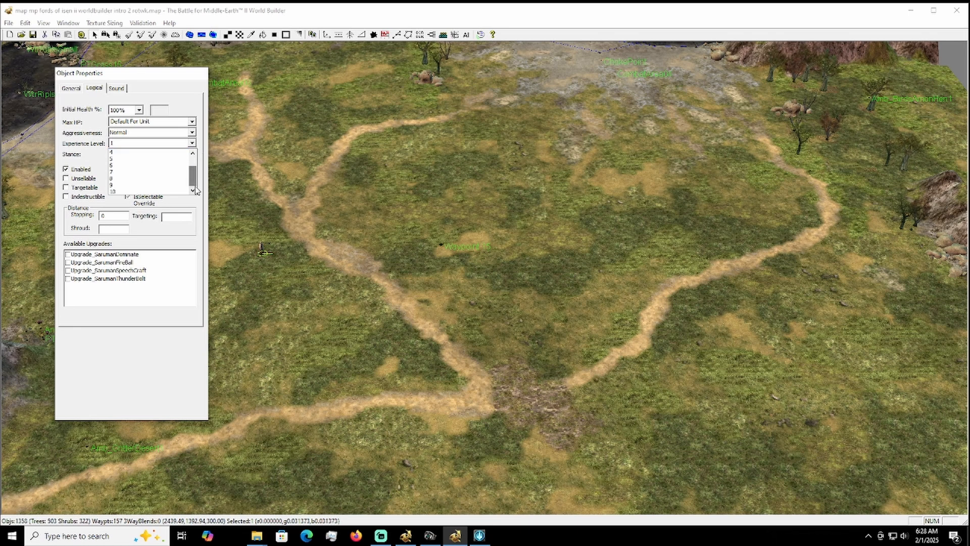
left_click(144, 191)
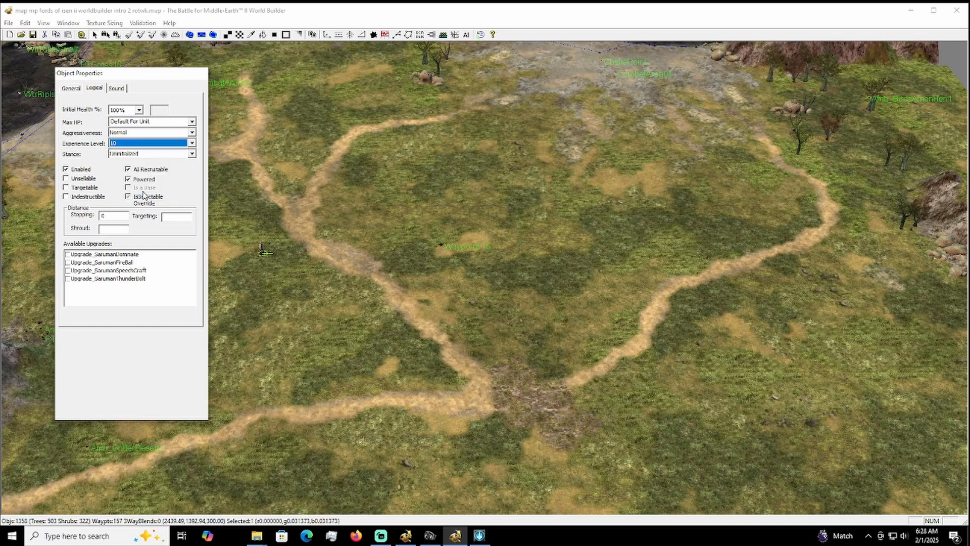
left_click(33, 34)
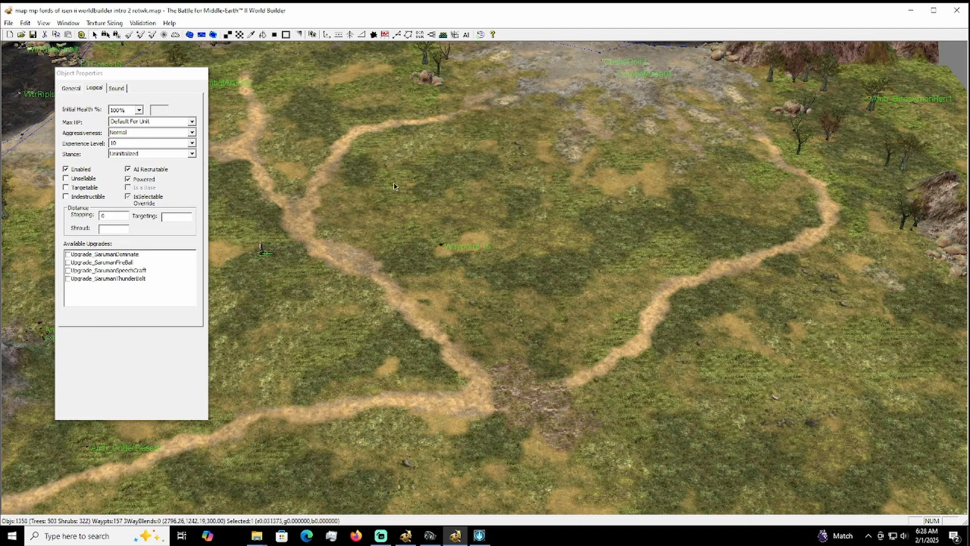
- Name the Saruman unit "Saruman 1" in its general properties
right_click_drag(393, 200, 466, 212)
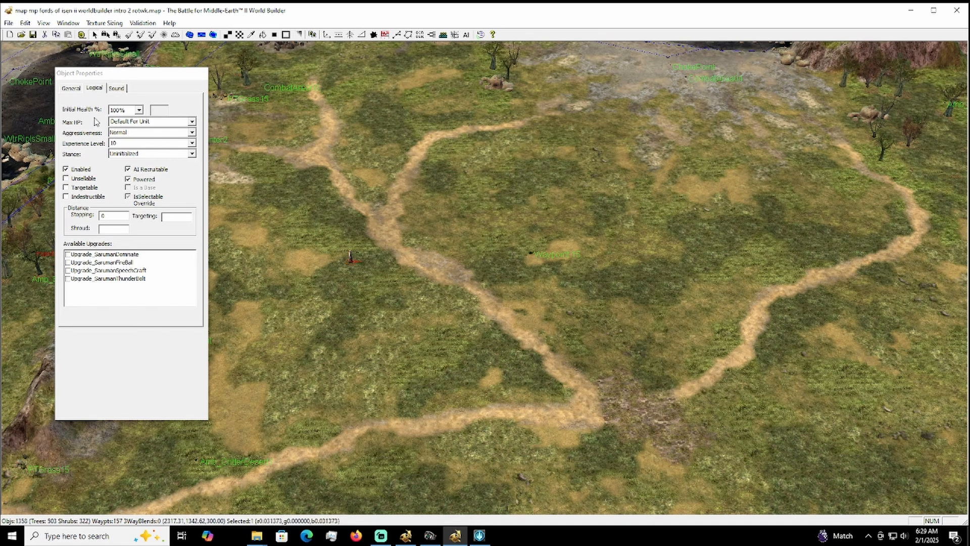
left_click(72, 88)
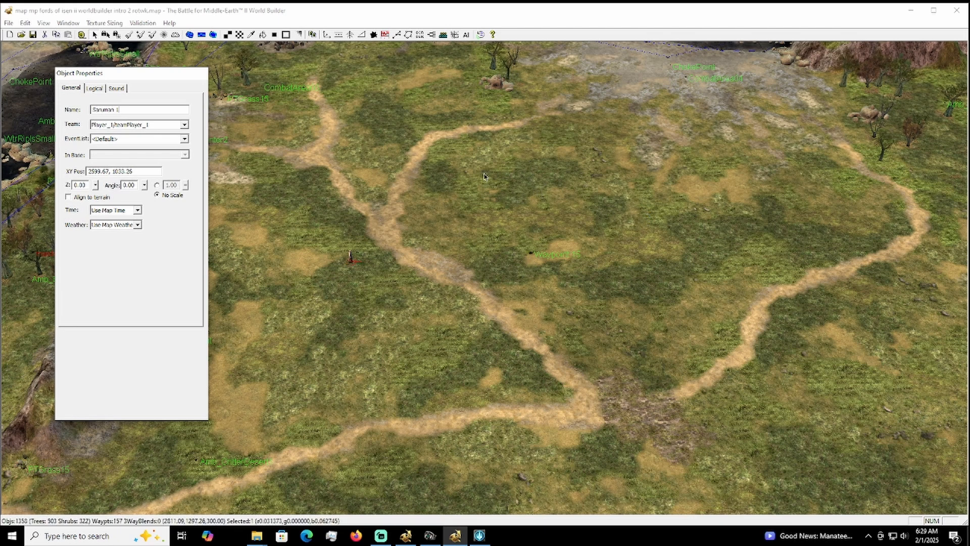
- Place an IsengardPikemanHorde on Waypoint 15 between the paths and nudge it slightly east
left_click(326, 34)
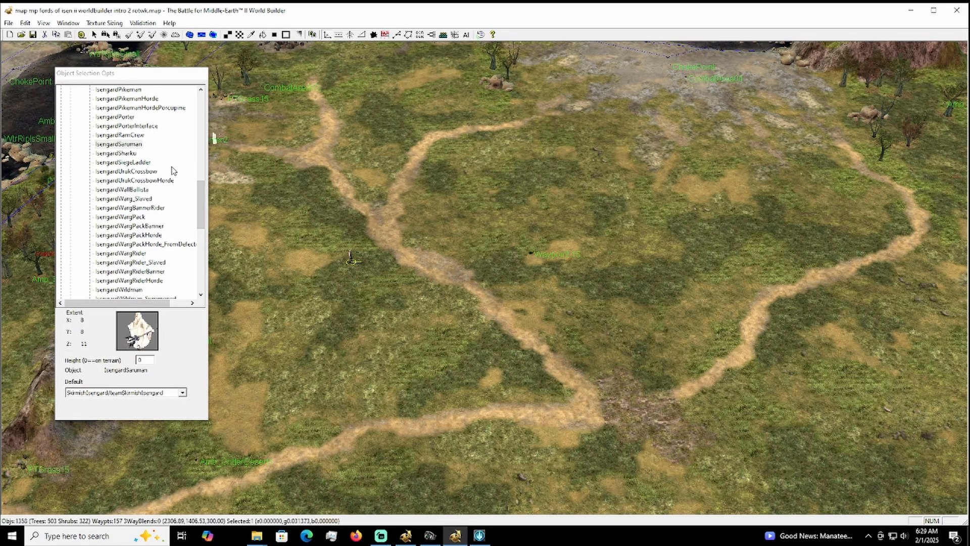
left_click(145, 99)
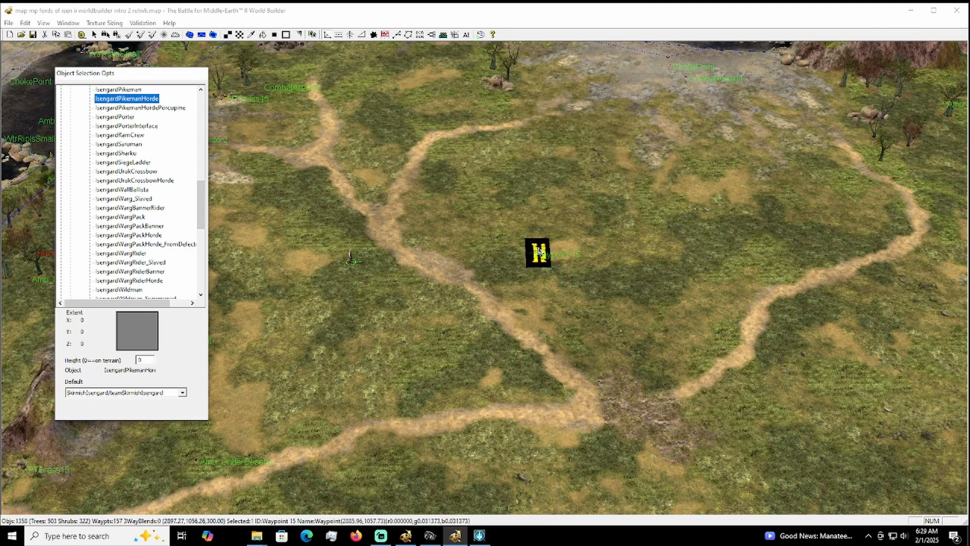
left_click(541, 251)
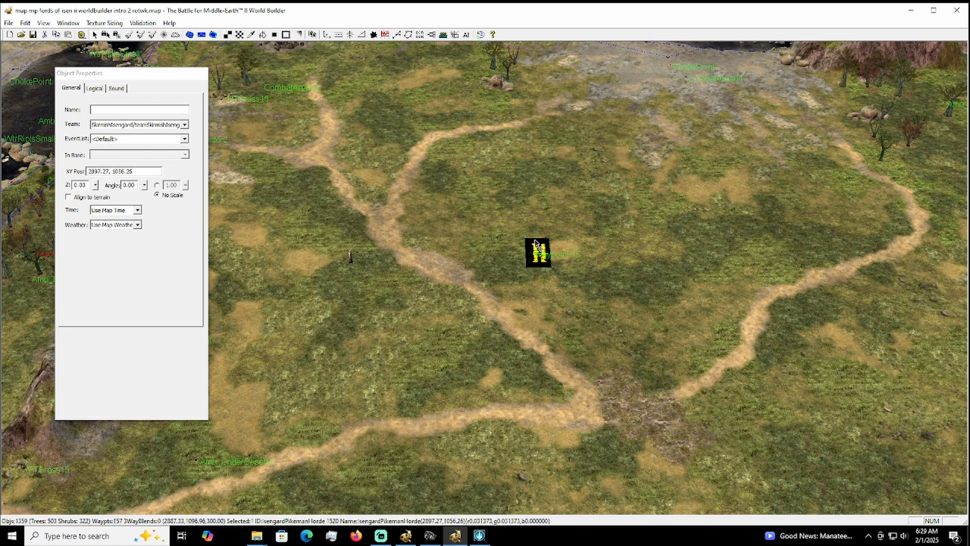
left_click_drag(545, 255, 549, 254)
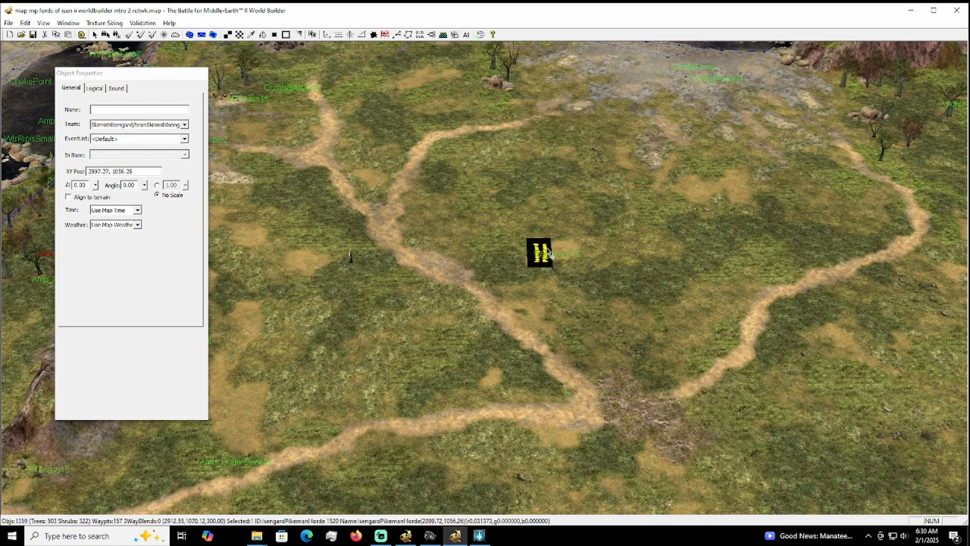
- Assign the pikeman horde to the team PlyrCreeps/teamPlyrCreeps, and move Saruman farther west of the paths, saving the map
left_click(184, 125)
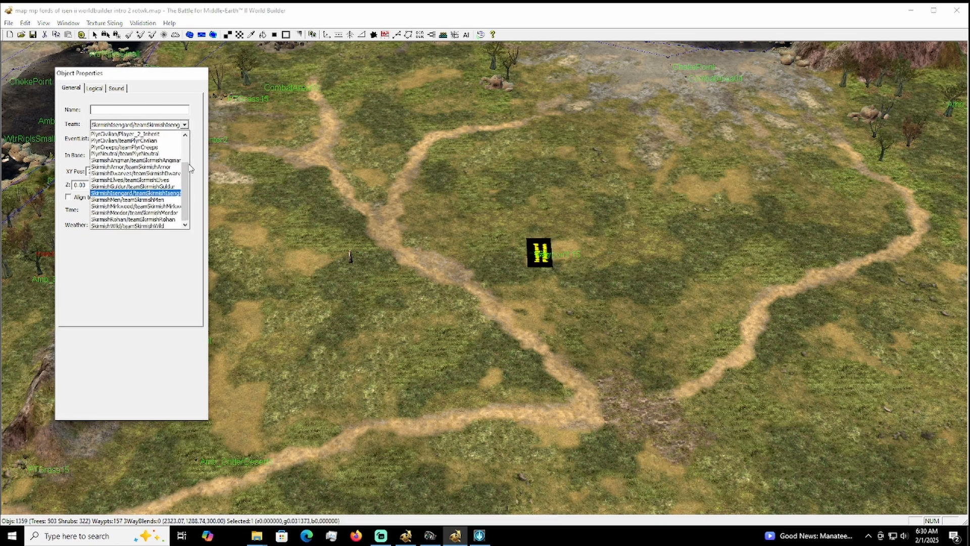
left_click(156, 147)
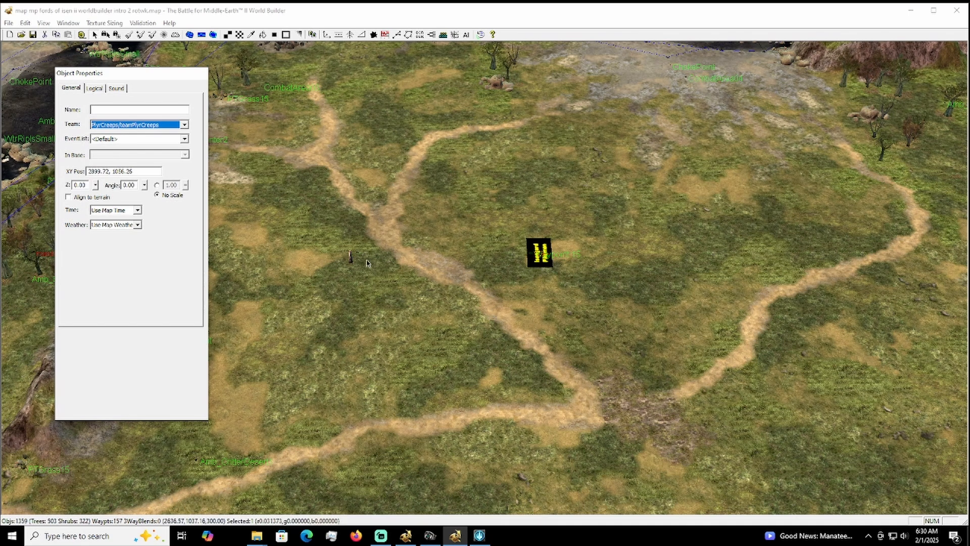
left_click_drag(352, 263, 268, 246)
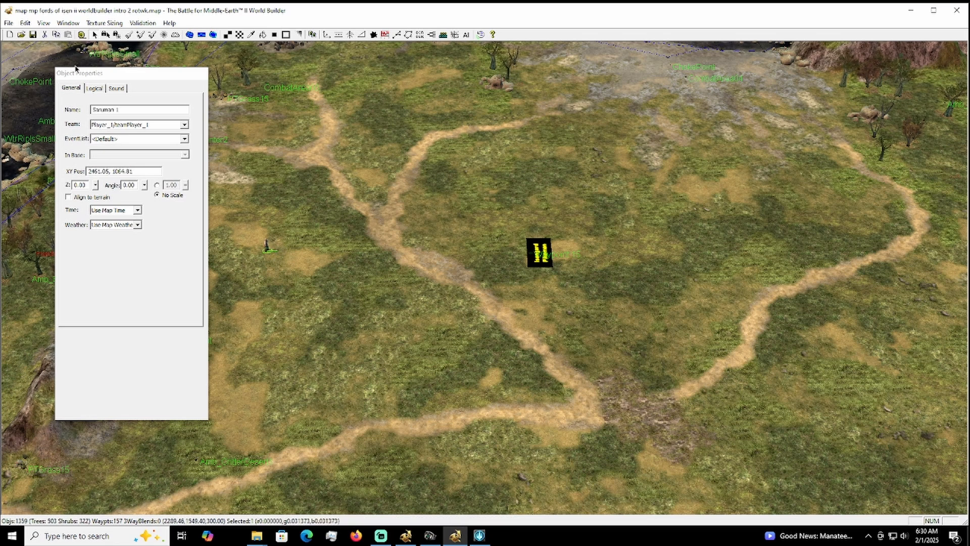
left_click(33, 35)
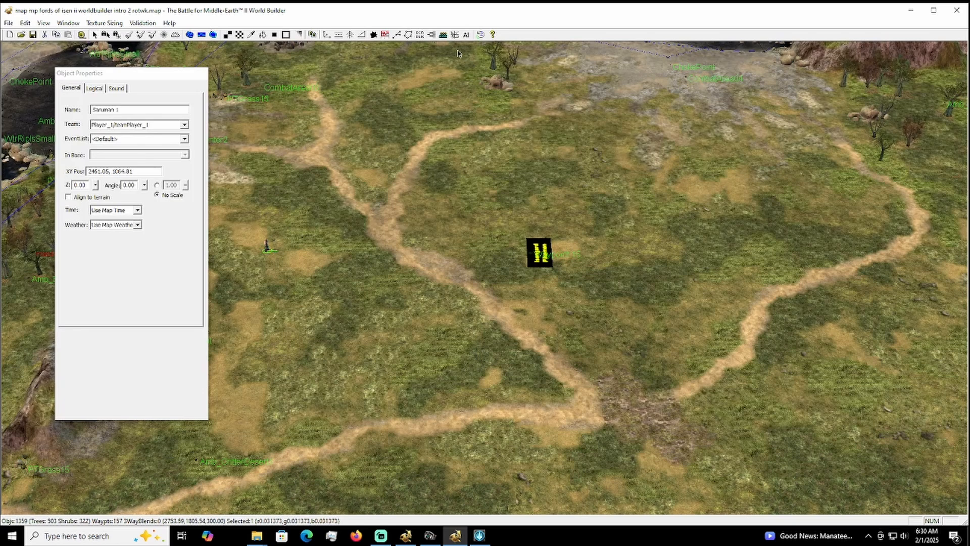
- Create a new script in the Player_1 script folder
left_click(436, 36)
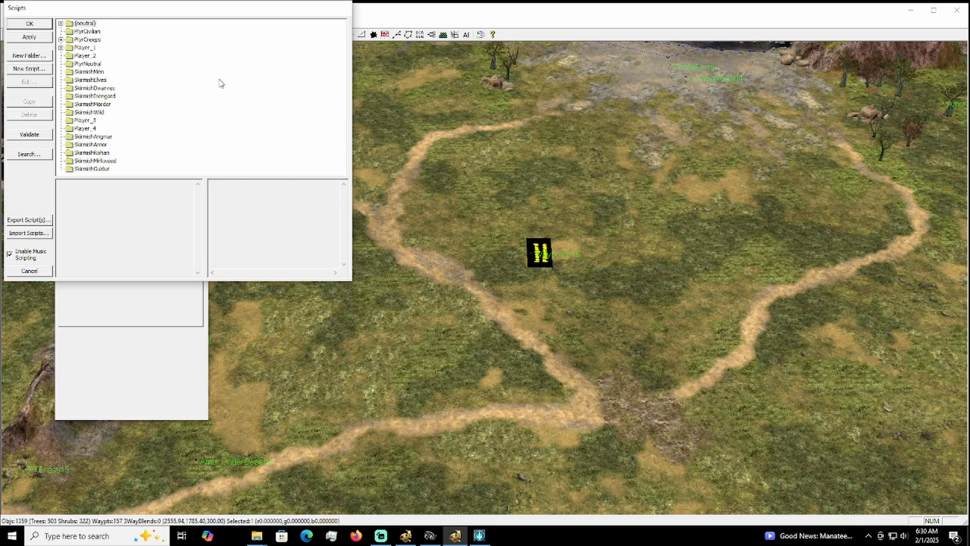
left_click(60, 47)
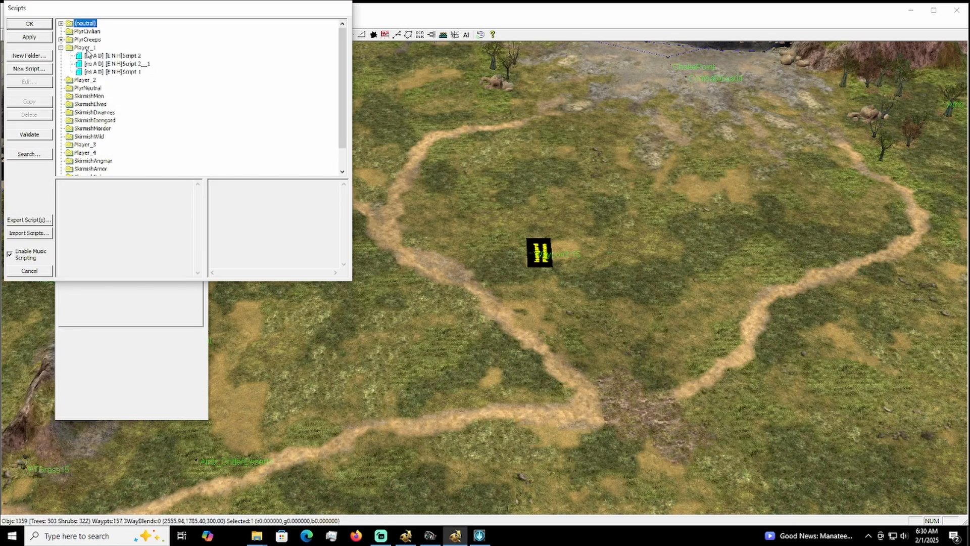
double_click(85, 48)
double_click(87, 49)
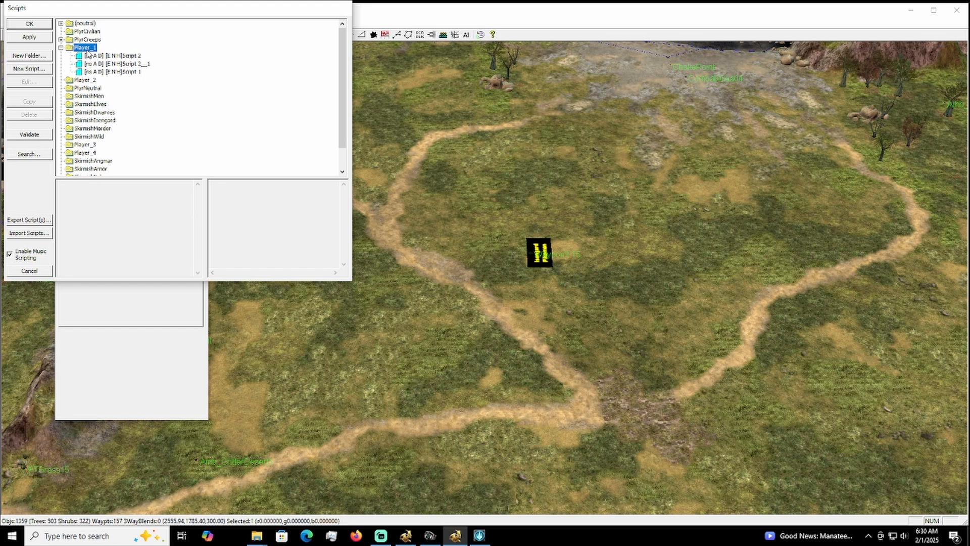
left_click(36, 70)
- Add a true-condition action of the CommandButton type "Use commandbutton ability at a waypoint" to the new script
left_click(145, 34)
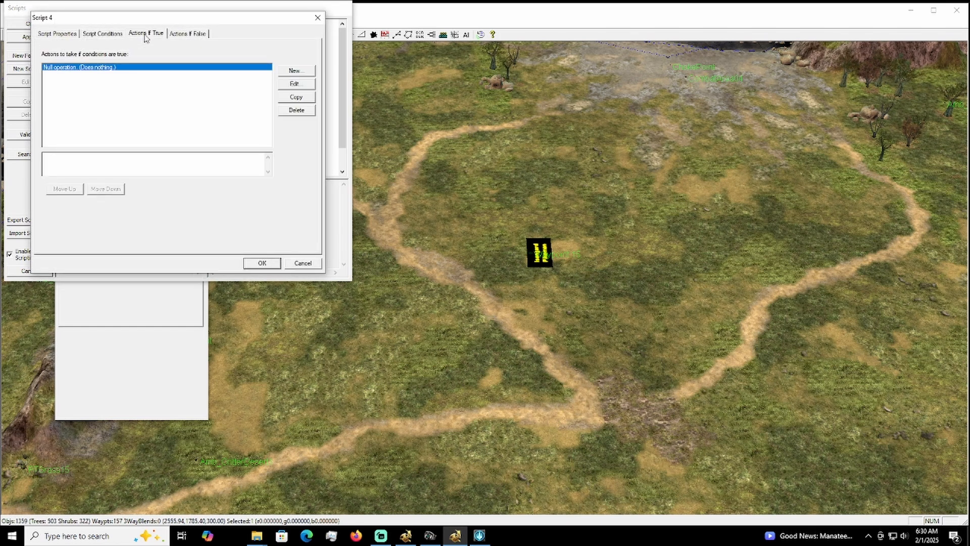
left_click(310, 75)
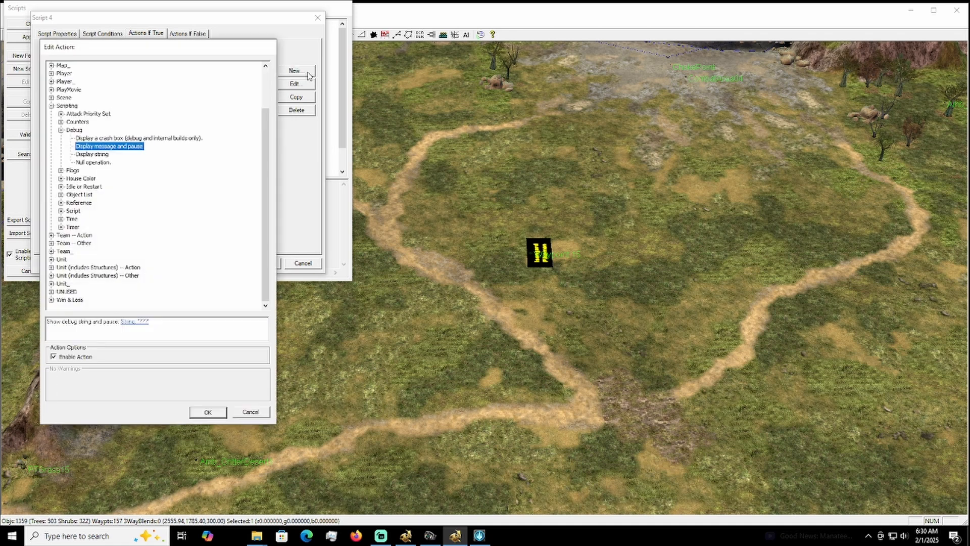
left_click(107, 146)
left_click(51, 268)
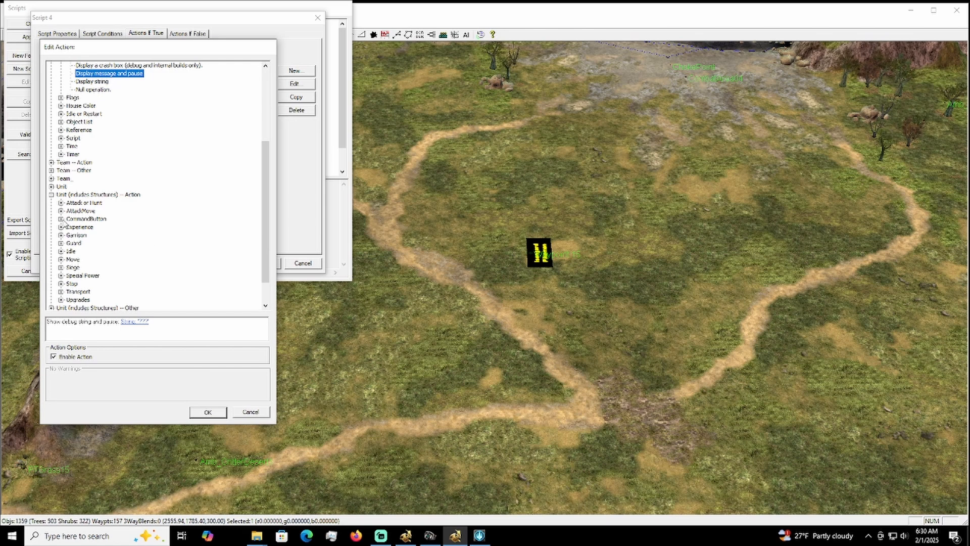
left_click(61, 218)
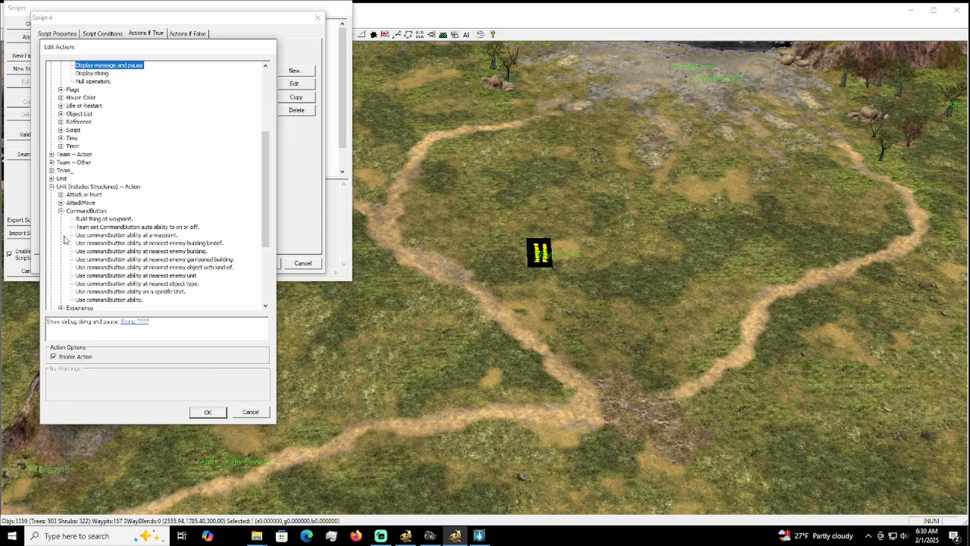
left_click(111, 235)
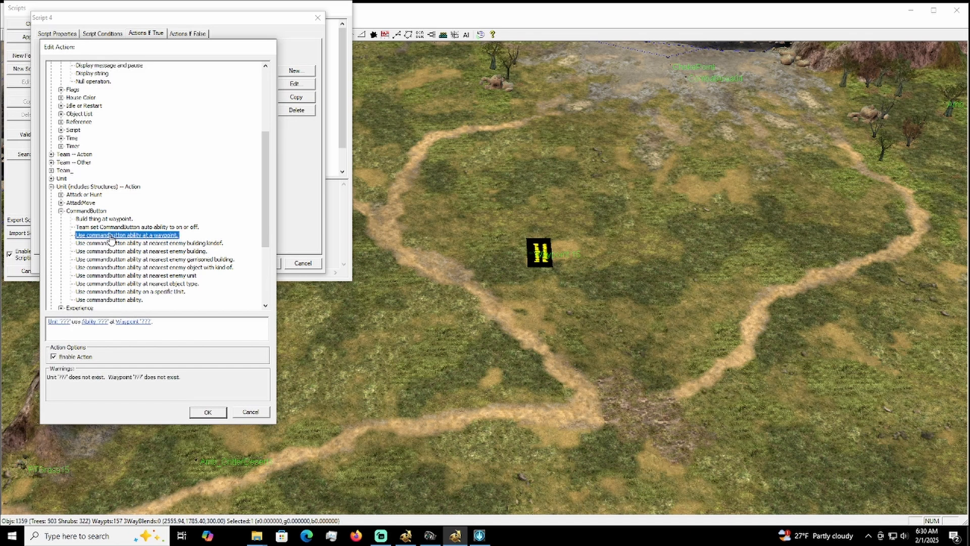
- Set the action's unit parameter to Saruman 1
left_click(65, 324)
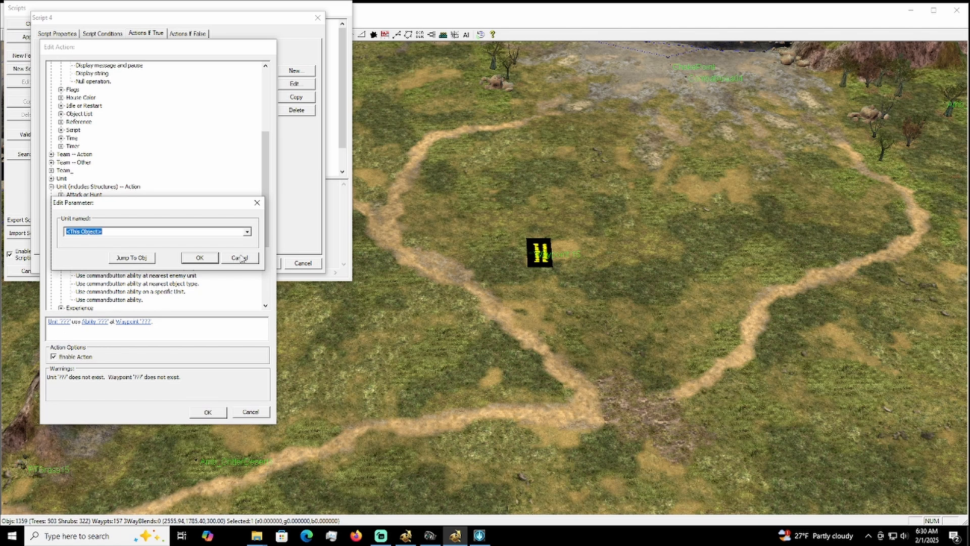
left_click(247, 232)
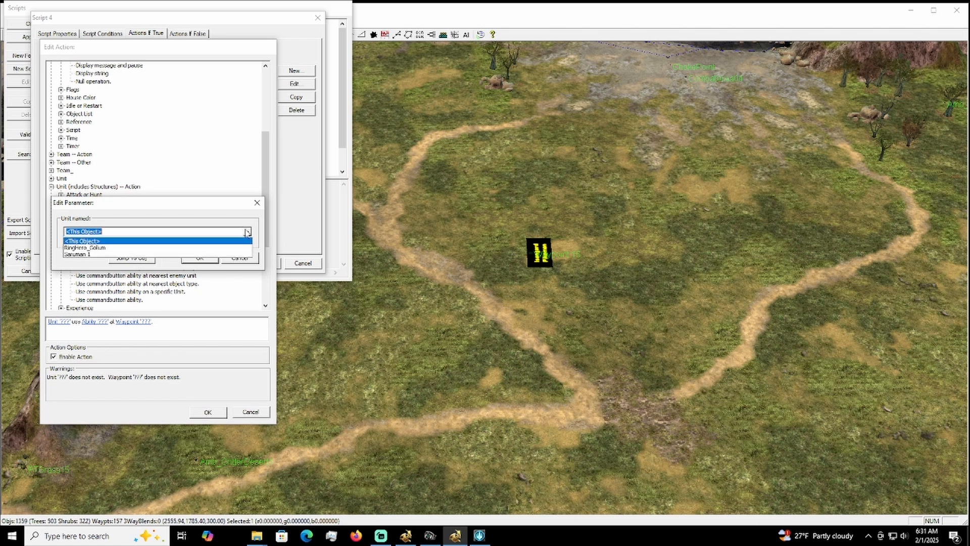
left_click(89, 254)
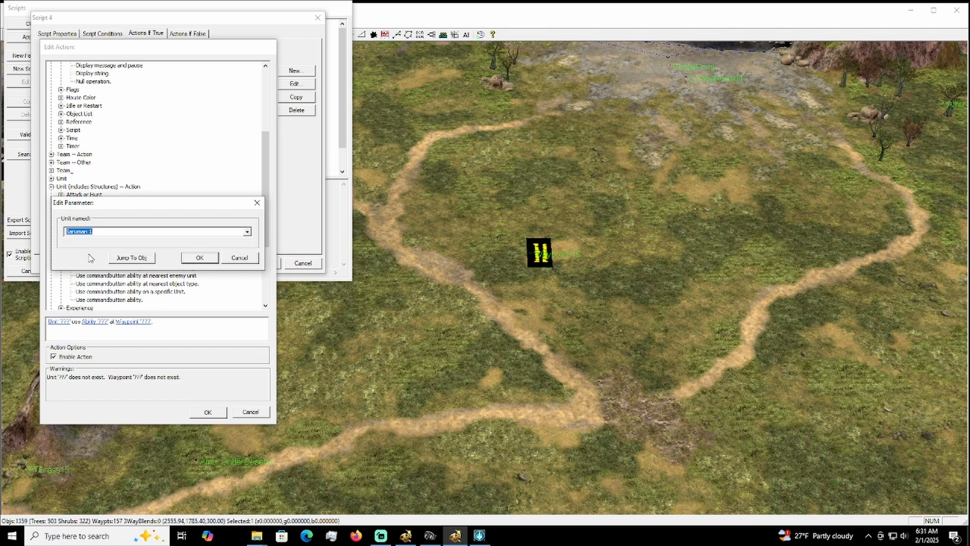
left_click(198, 258)
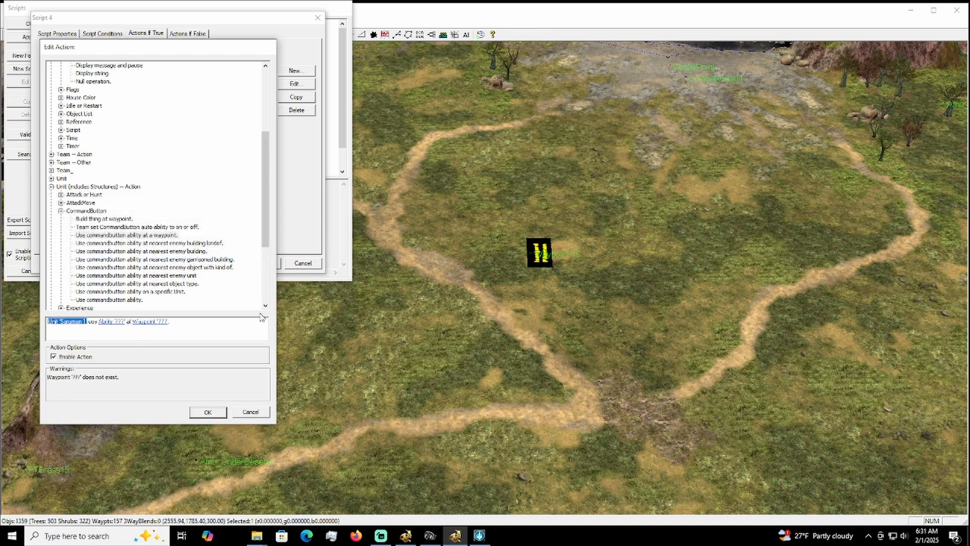
- Set the action's ability parameter to Command_SarumanThunderBolt
left_click(118, 323)
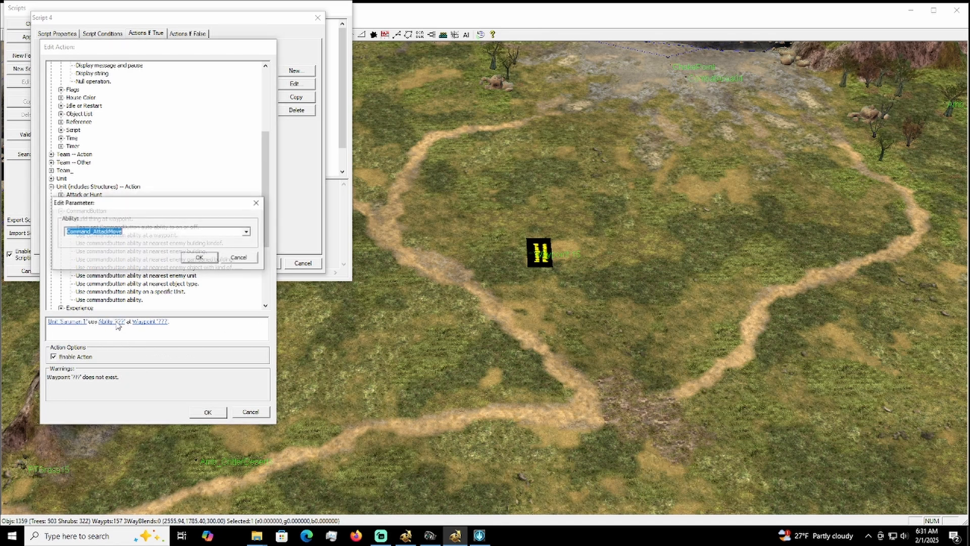
left_click(248, 232)
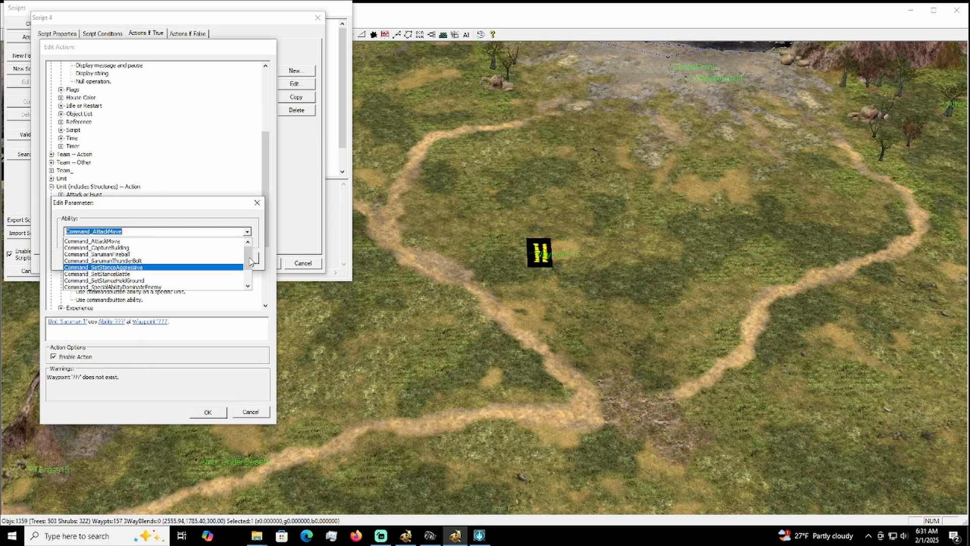
left_click_drag(251, 261, 249, 273)
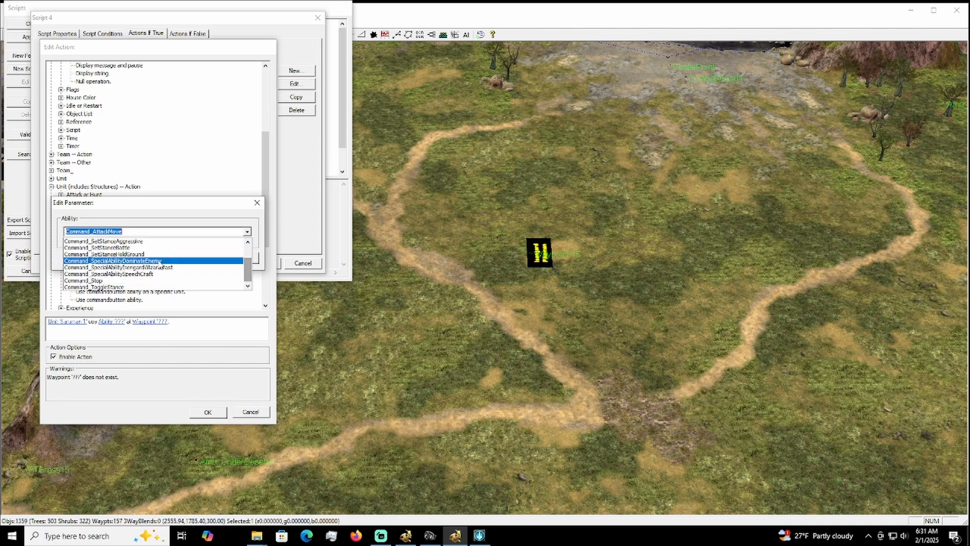
scroll(159, 260, "up", 1)
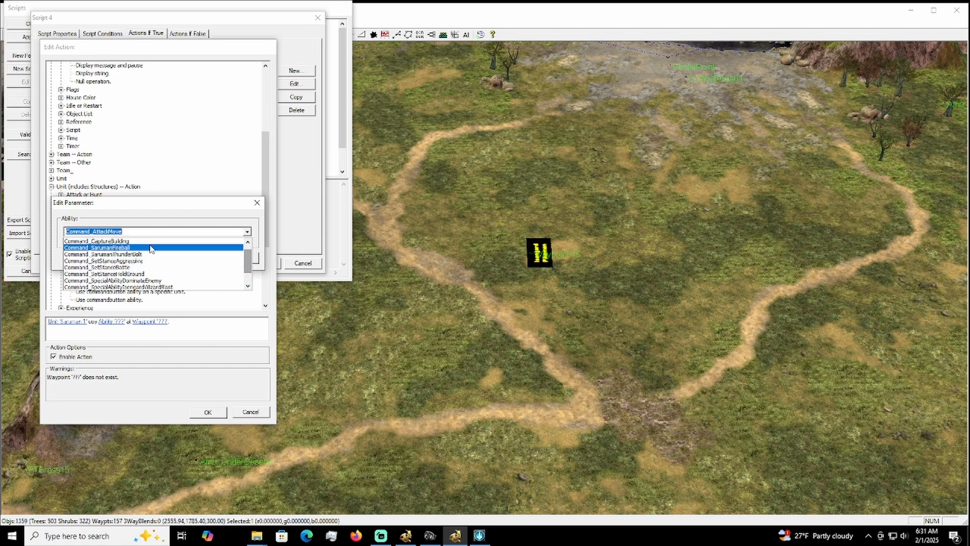
scroll(151, 248, "up", 1)
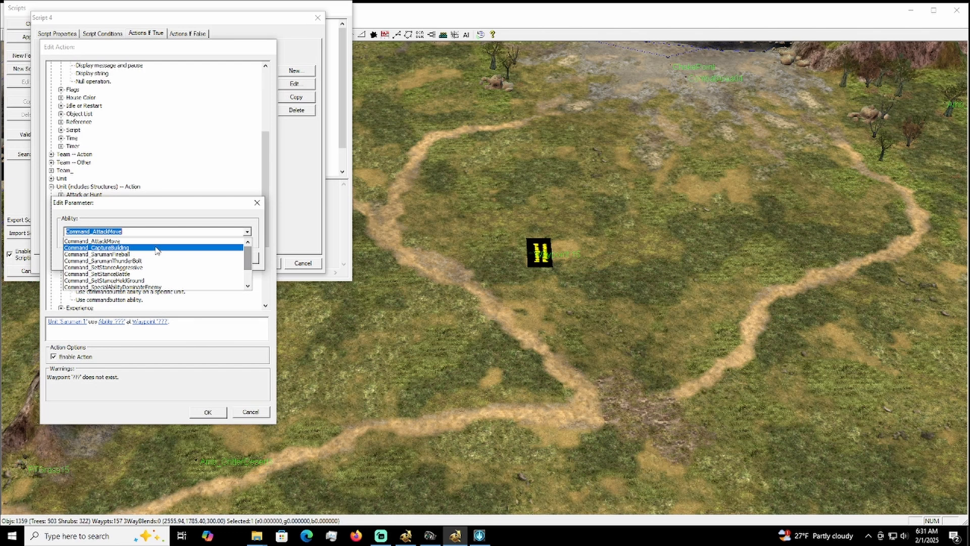
left_click(134, 261)
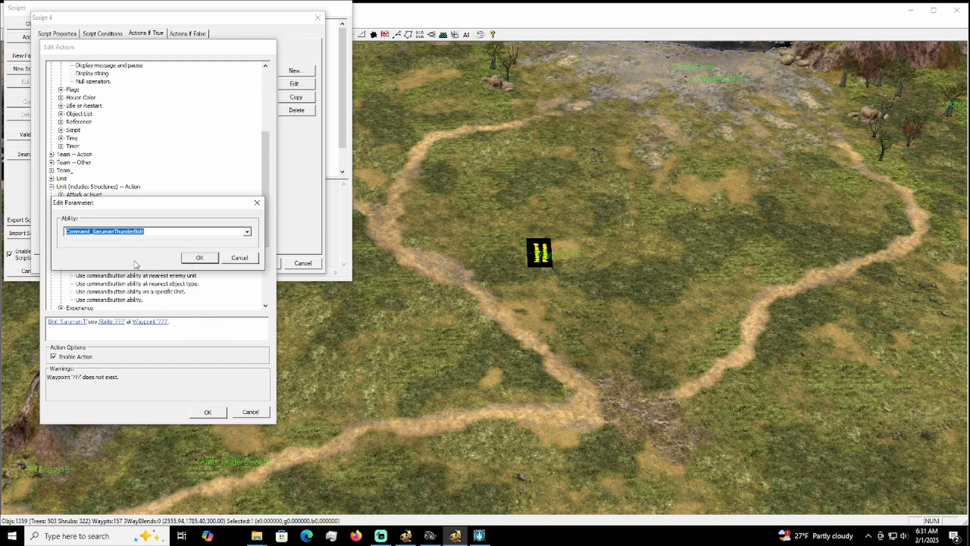
left_click(199, 257)
- Set the action's target to Waypoint 15 and confirm the finished action
left_click(229, 321)
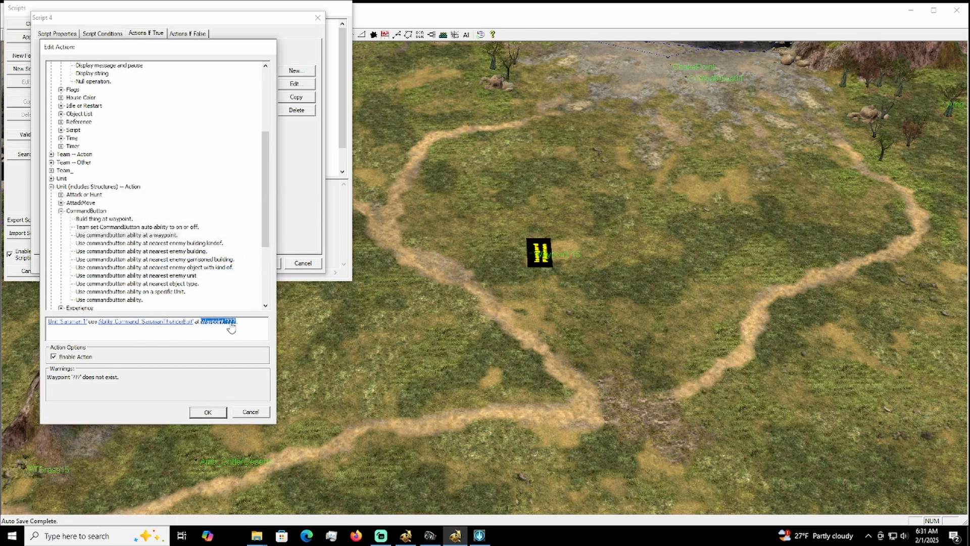
left_click(248, 231)
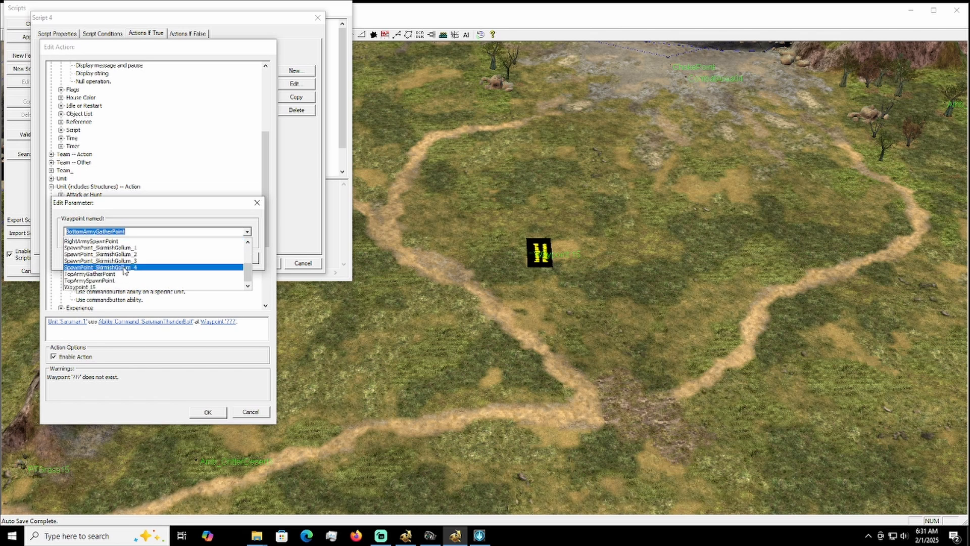
scroll(123, 271, "down", 2)
left_click(107, 284)
left_click(202, 258)
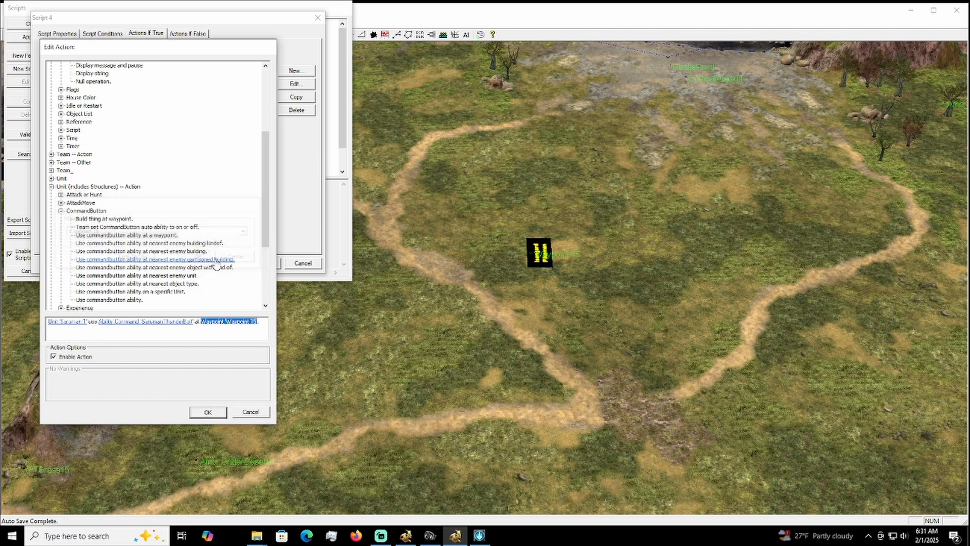
left_click(214, 412)
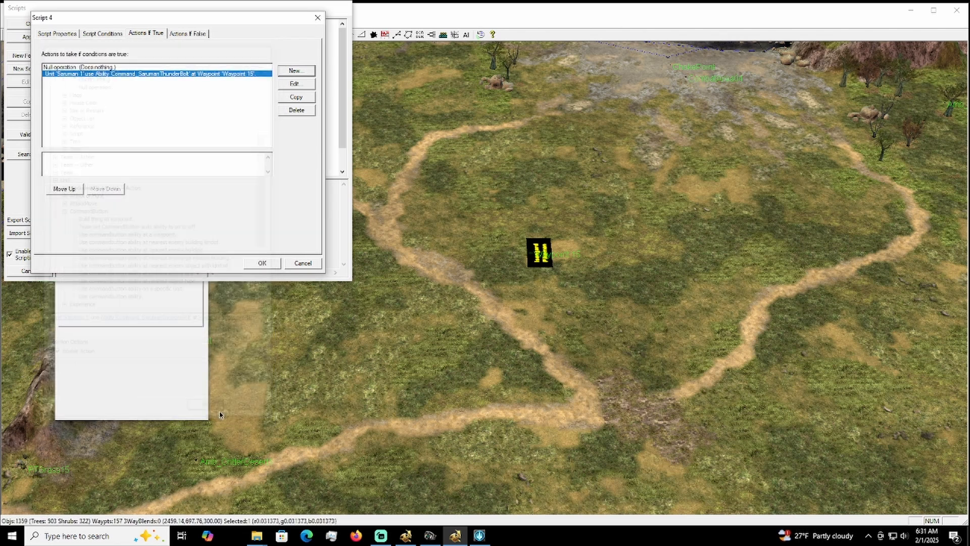
- Confirm the new script, apply the script changes and close the script editor
left_click(266, 263)
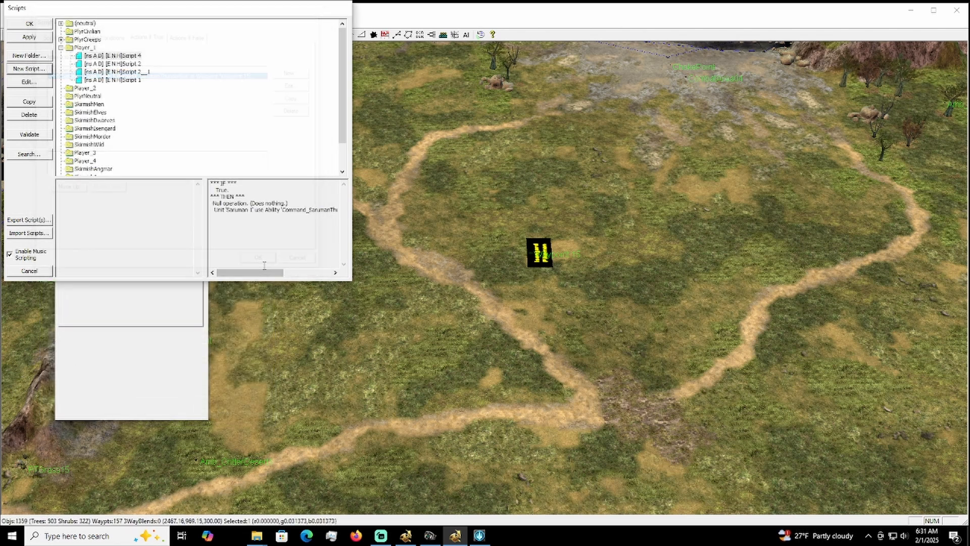
left_click(39, 39)
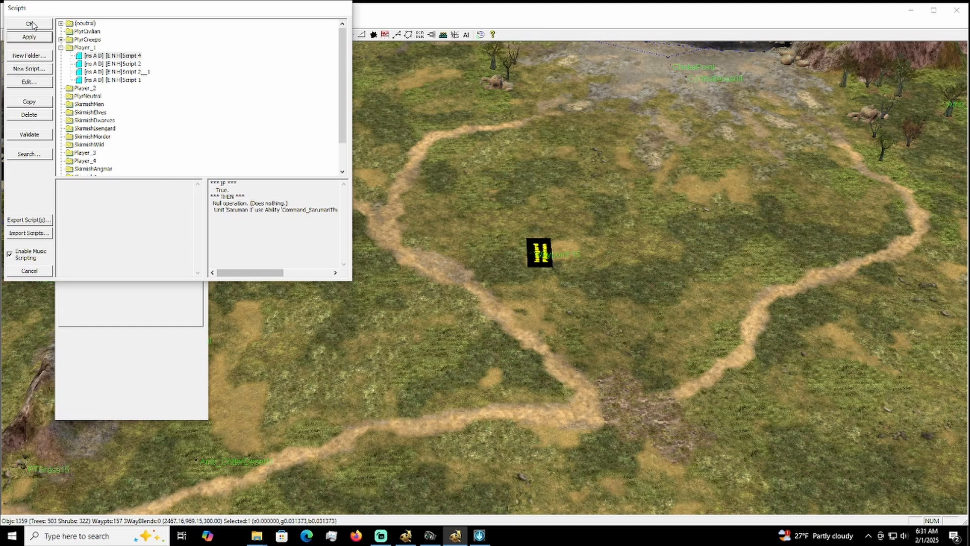
left_click(33, 24)
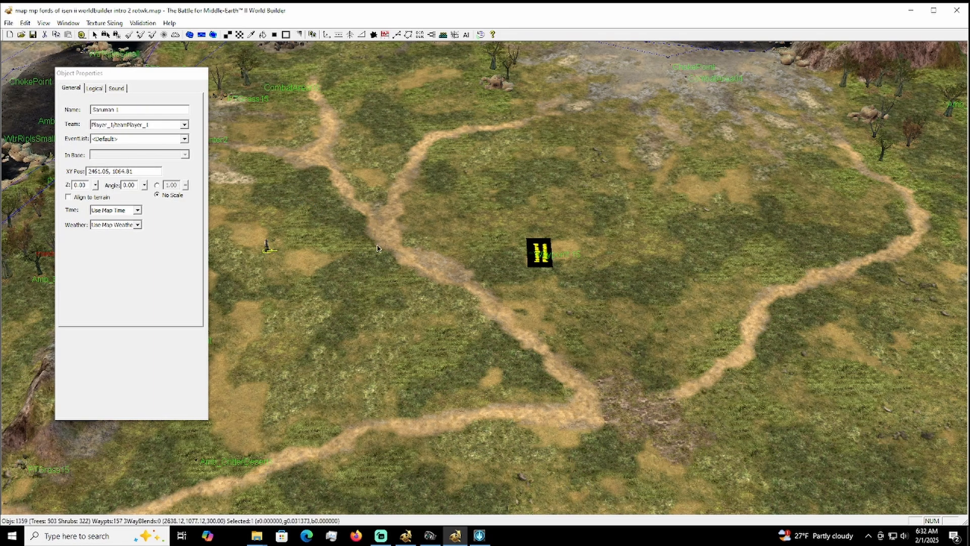
- Switch to the game and start a skirmish on "map mp fords of isen ii worldbuilder intro 2 rotwk" to test the script
left_click(479, 535)
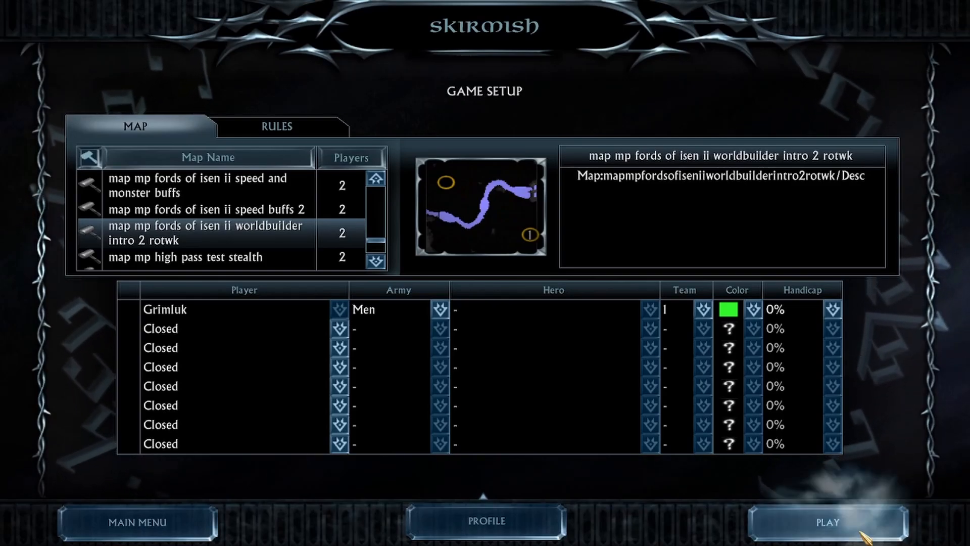
left_click(860, 531)
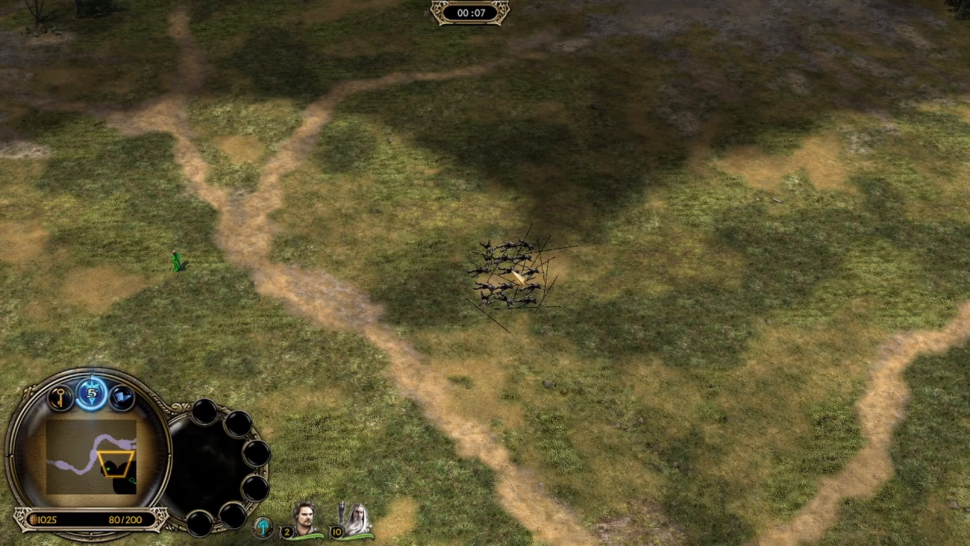
key("Left")
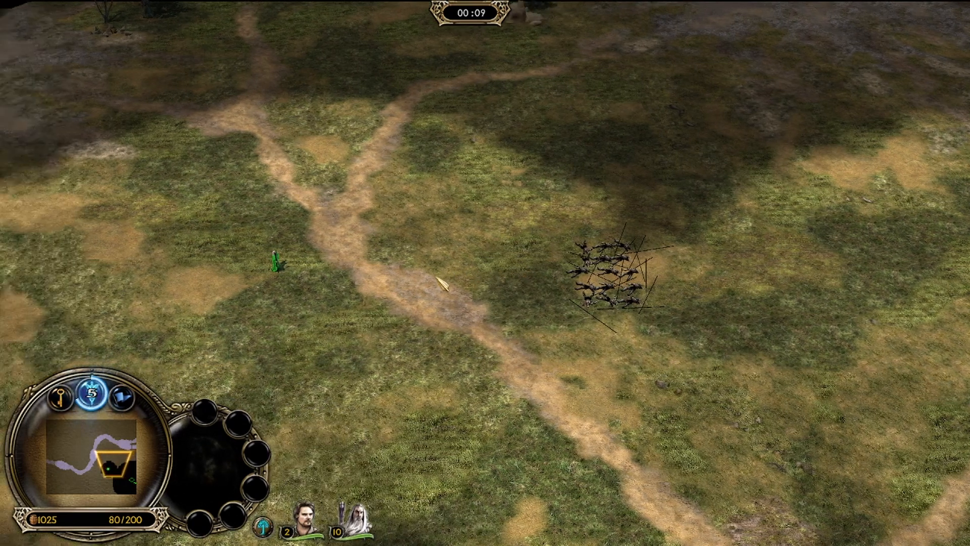
- Select Saruman in the match, check his Thunderbolt ability, and return to World Builder
left_click(274, 273)
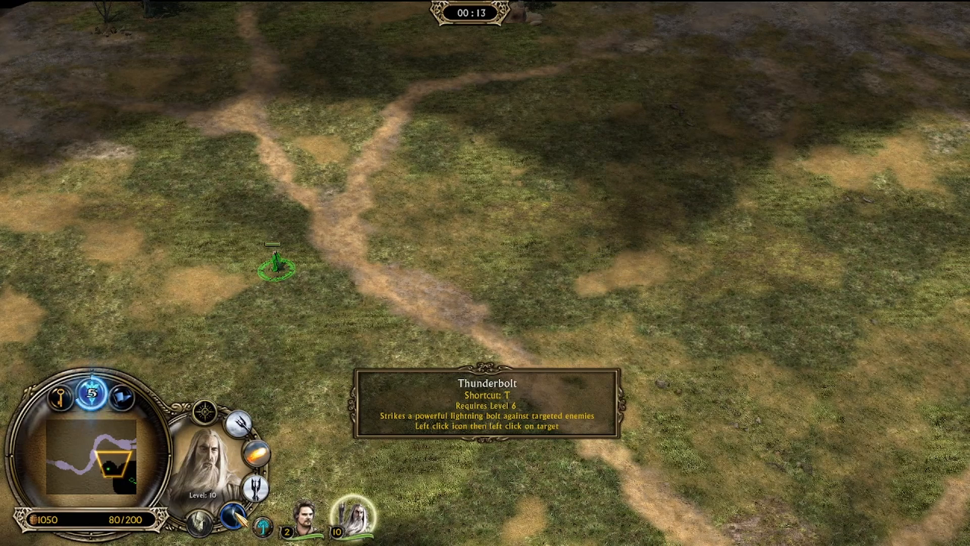
left_click(235, 516)
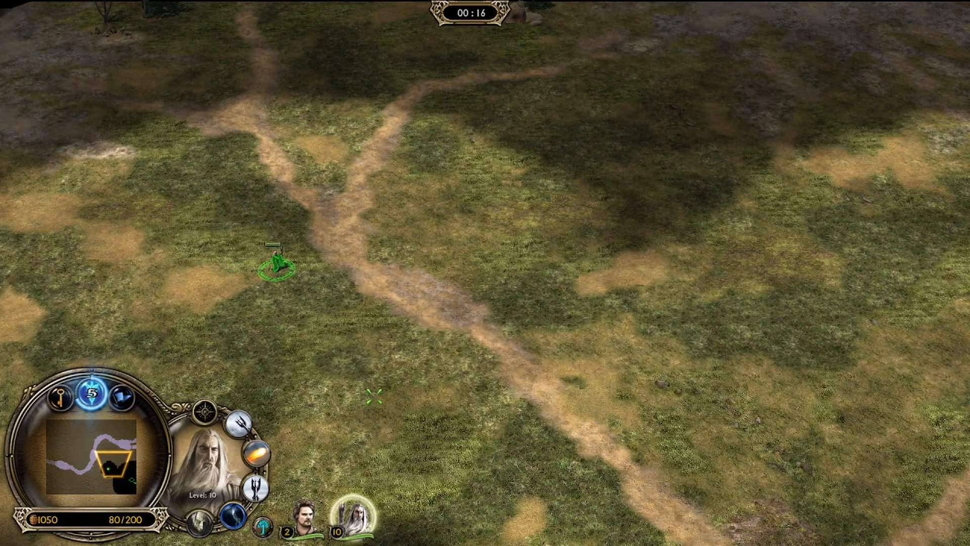
key("Escape")
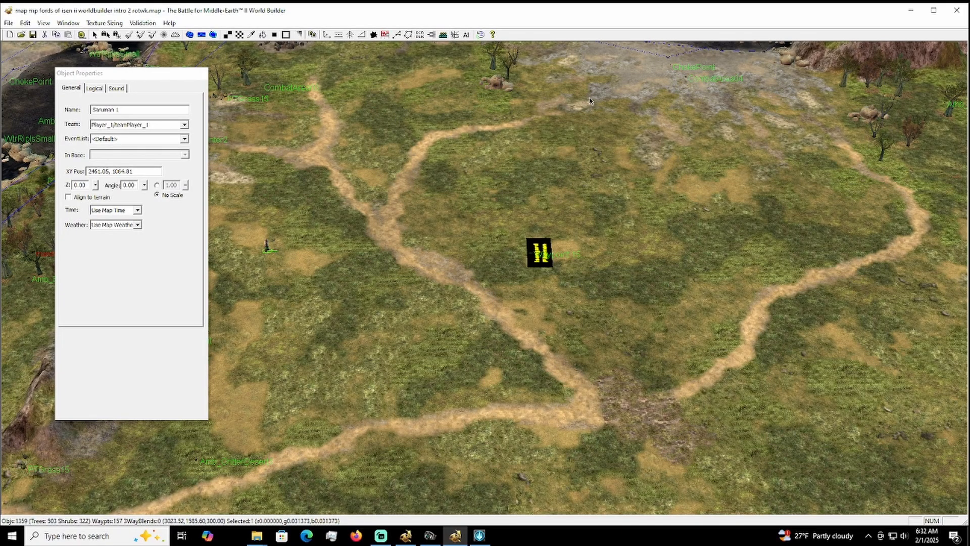
- In Script 5, make the new if-true action "Grant a Science to a given Player (ignoring prerequisites)" from the Player upgrades and sciences category
left_click(432, 34)
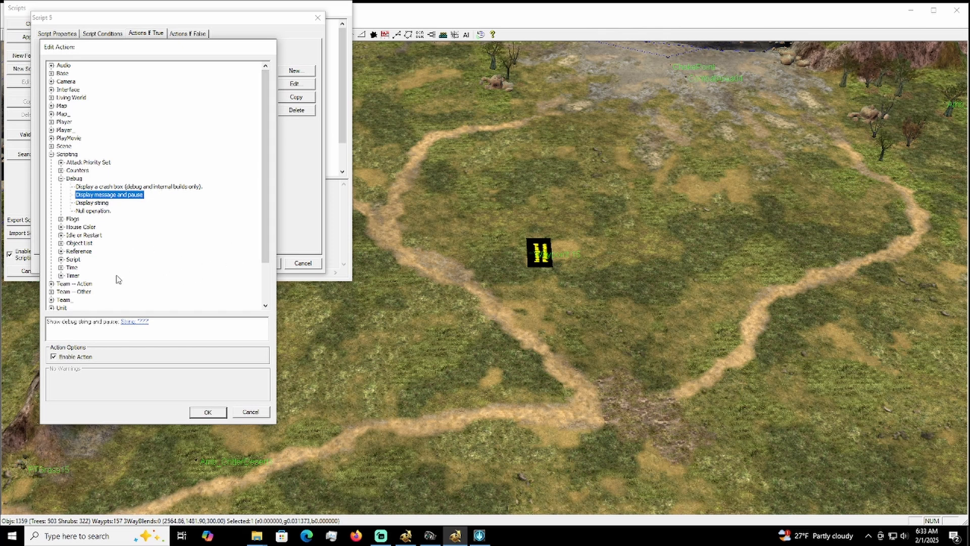
scroll(114, 277, "down", 2)
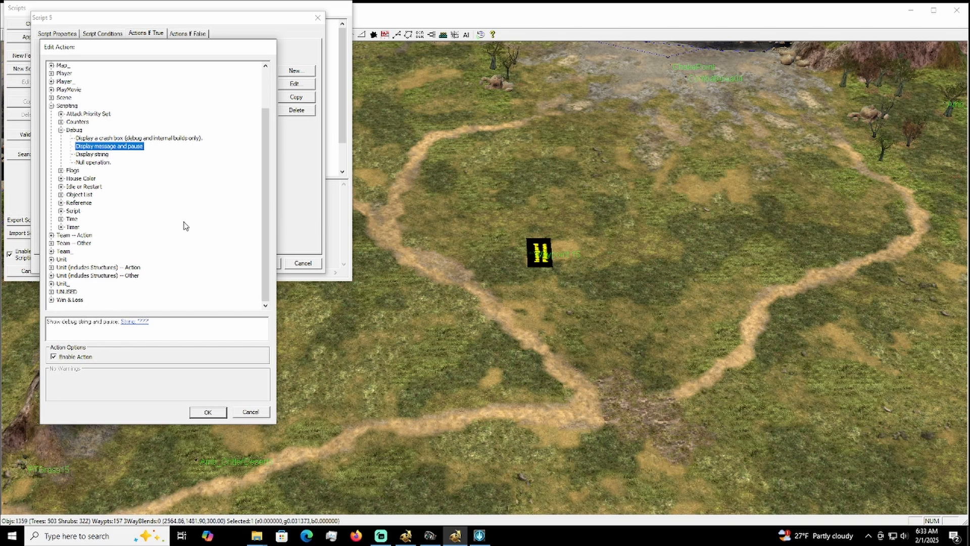
scroll(184, 224, "up", 2)
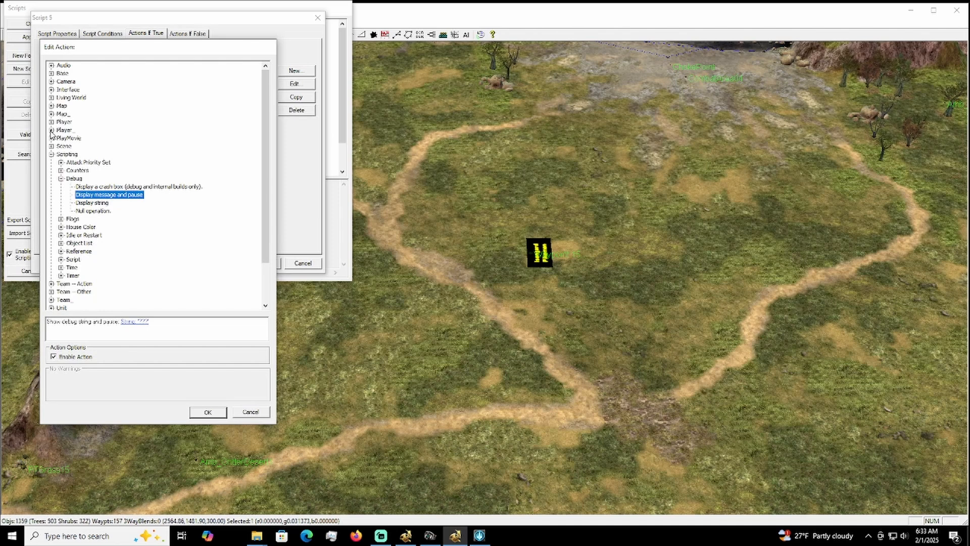
left_click(51, 130)
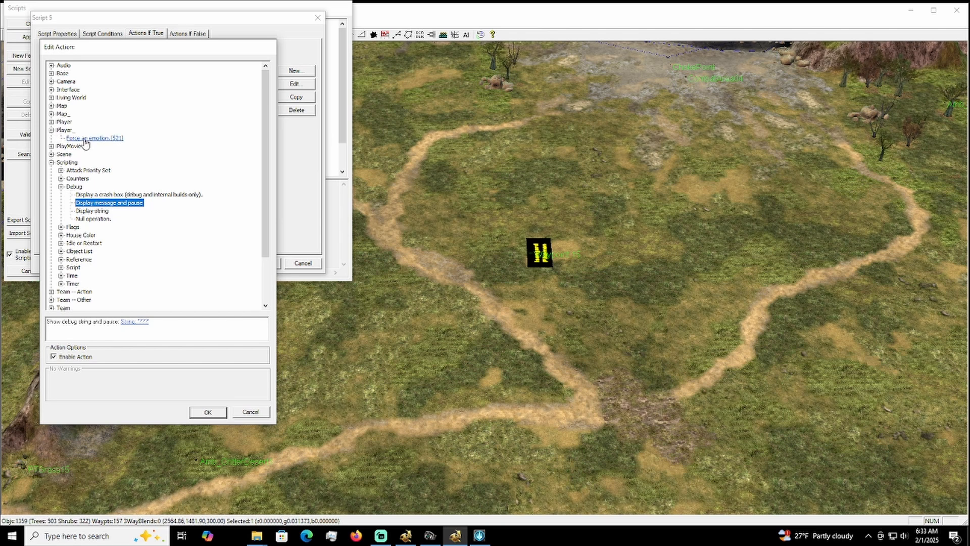
left_click(51, 130)
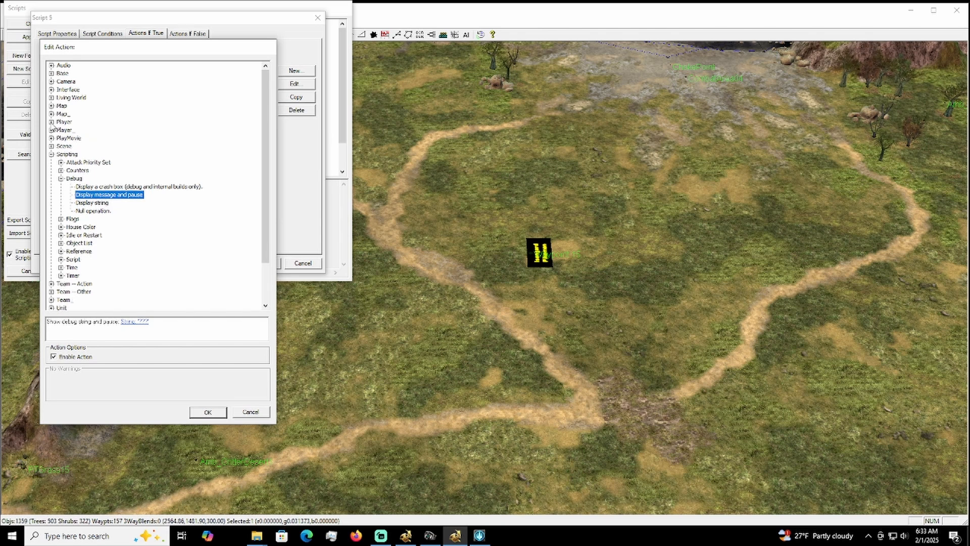
left_click(51, 121)
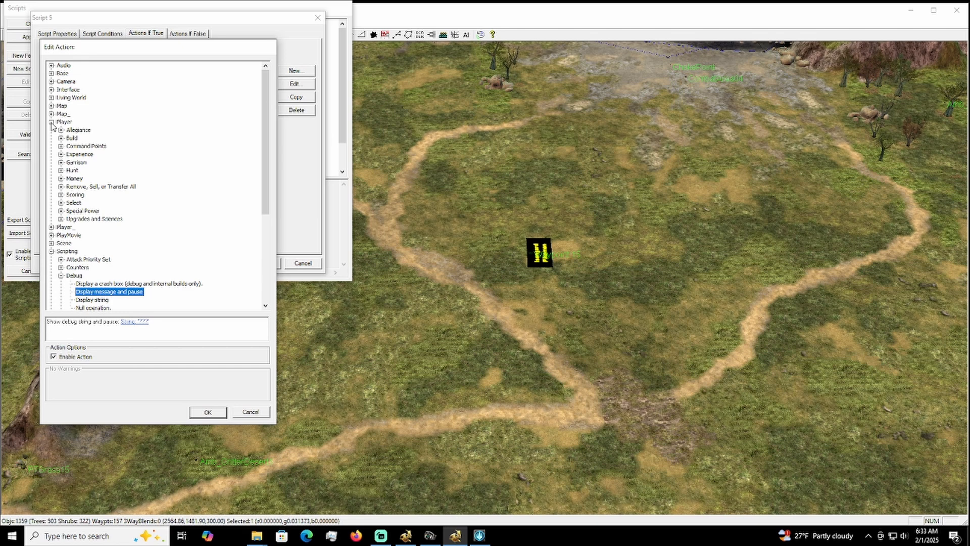
left_click(61, 211)
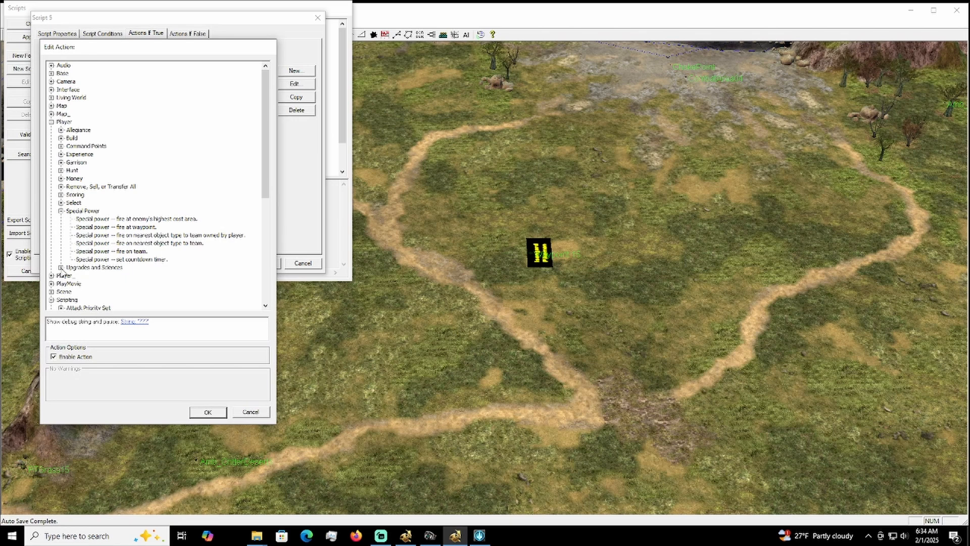
left_click(61, 268)
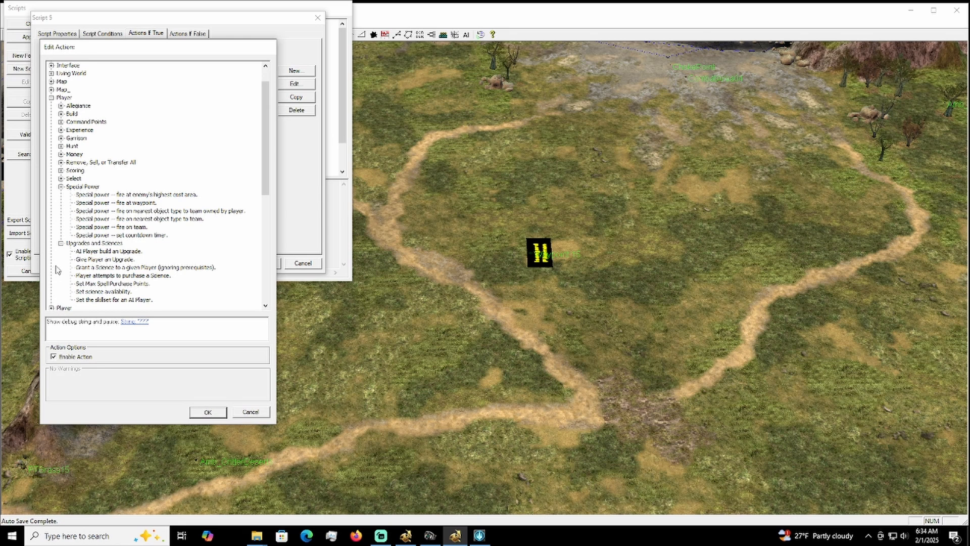
left_click(210, 269)
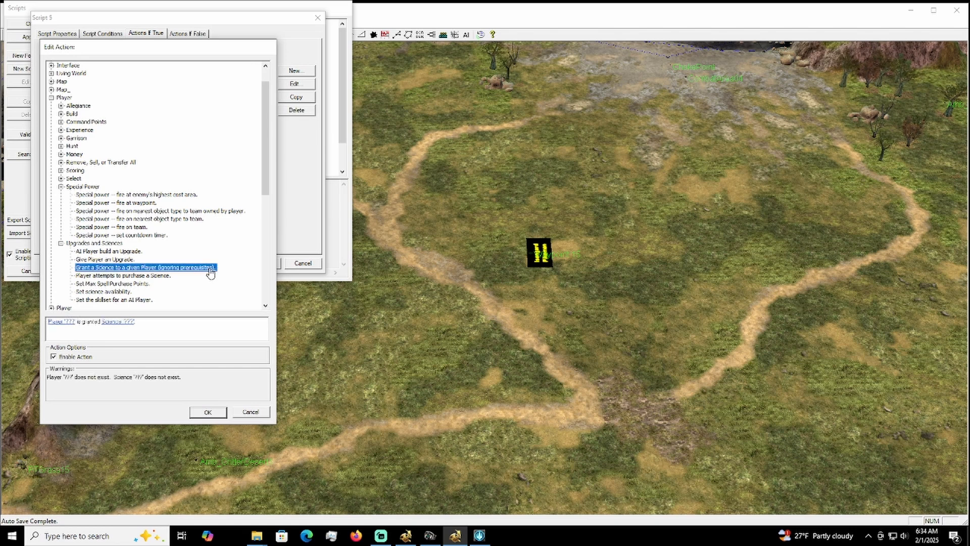
- Set the player who is granted the science to Player_1
left_click(61, 322)
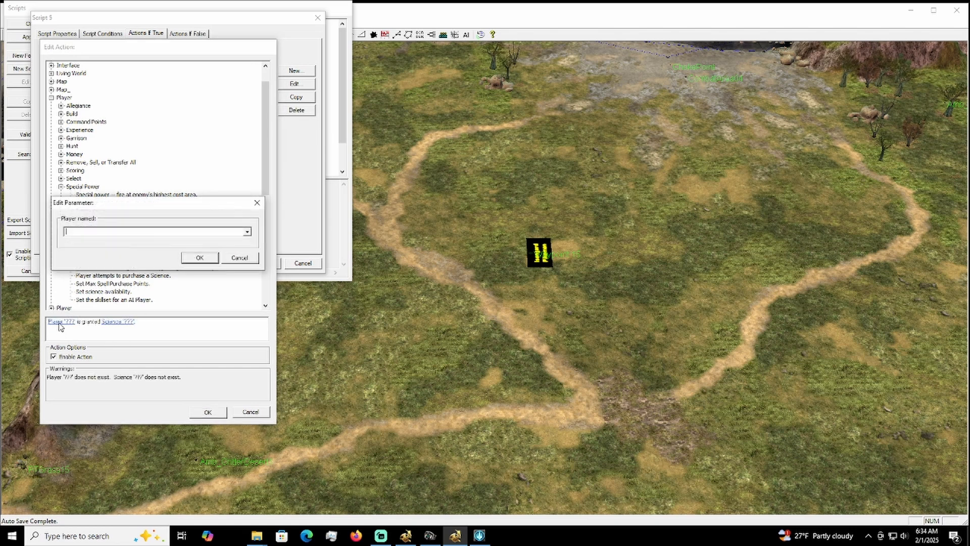
left_click(247, 233)
scroll(151, 267, "down", 3)
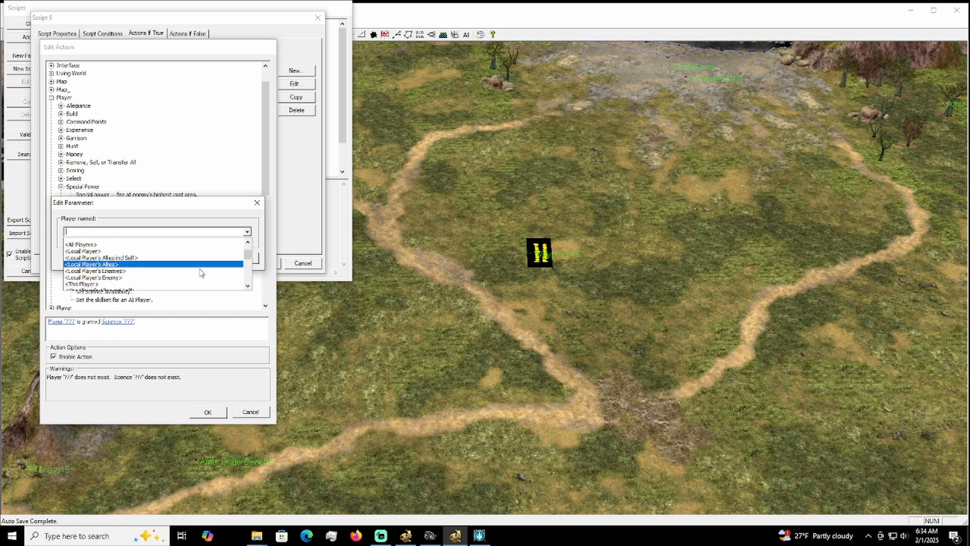
left_click(91, 265)
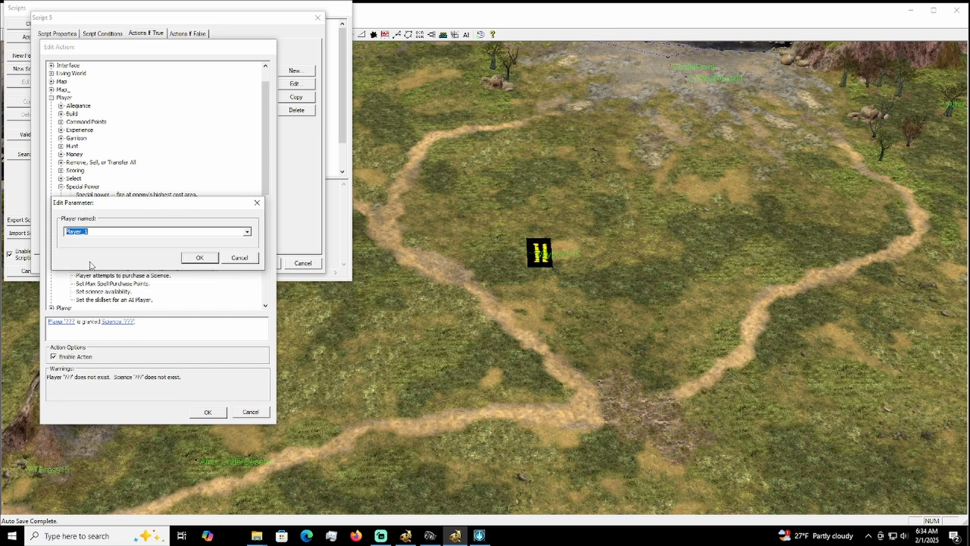
left_click(198, 261)
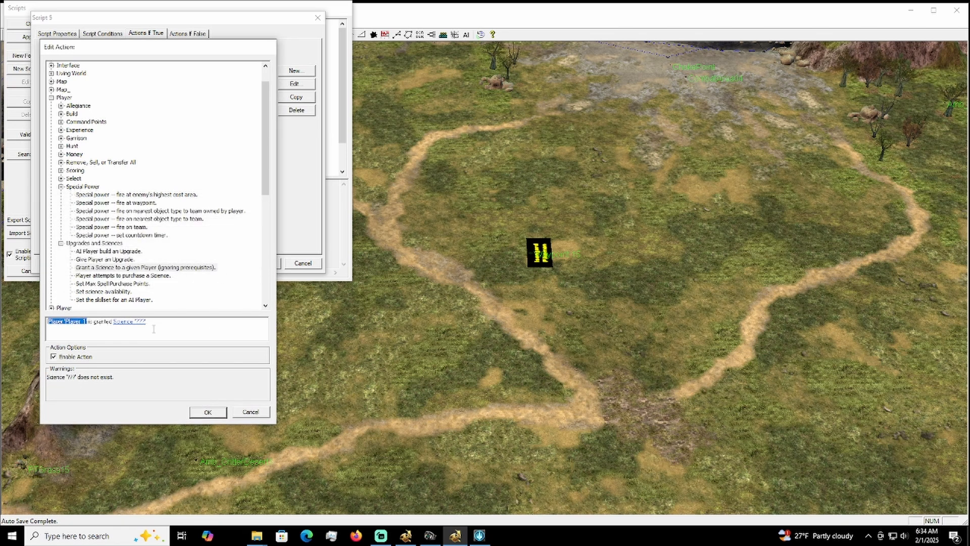
- Choose SCIENCE_ArmyoftheDead as the science granted by the action
left_click(139, 322)
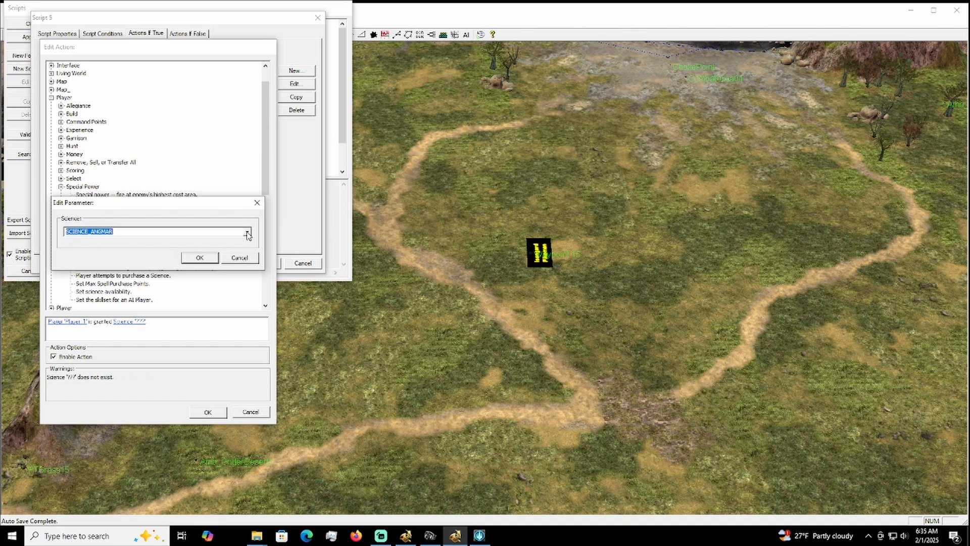
left_click(248, 234)
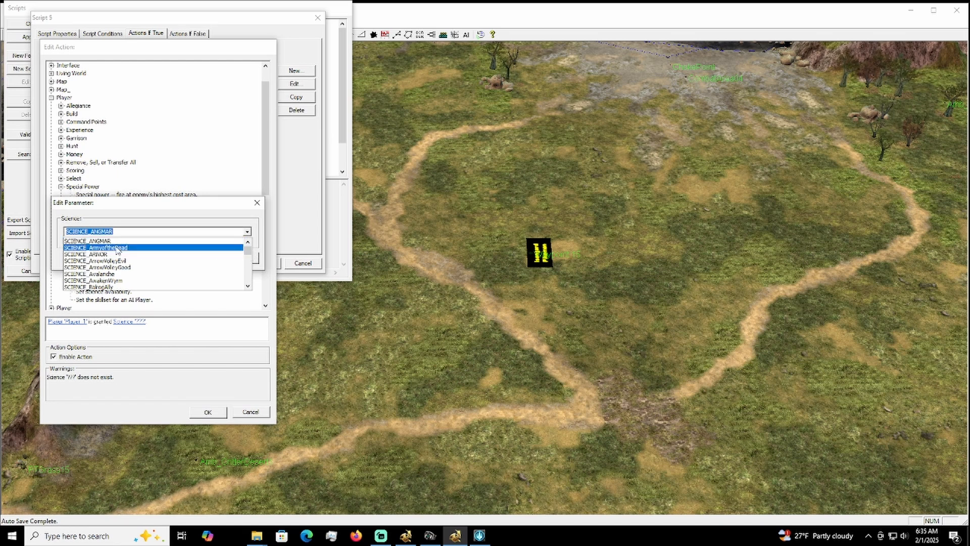
left_click(116, 247)
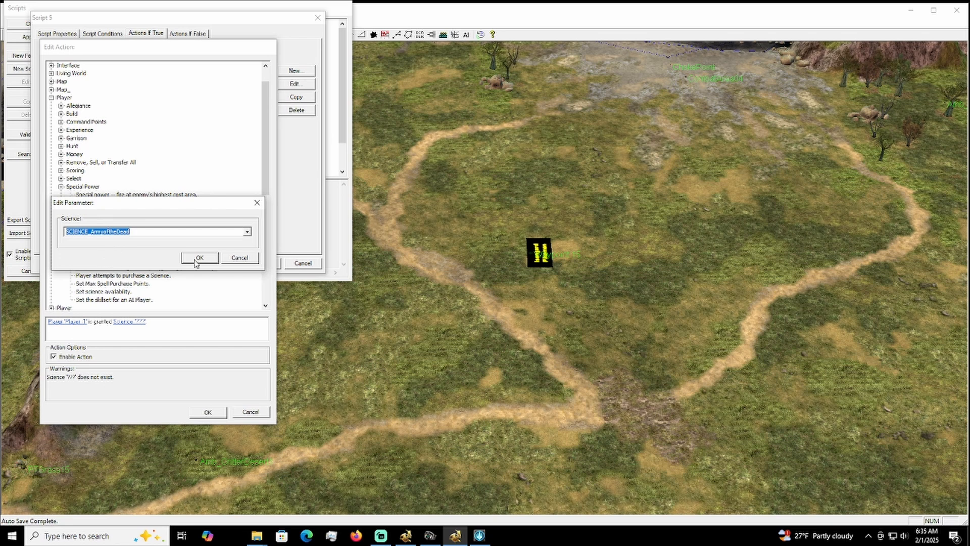
- Look through the other available sciences, keeping SCIENCE_ArmyoftheDead as the choice
left_click(248, 234)
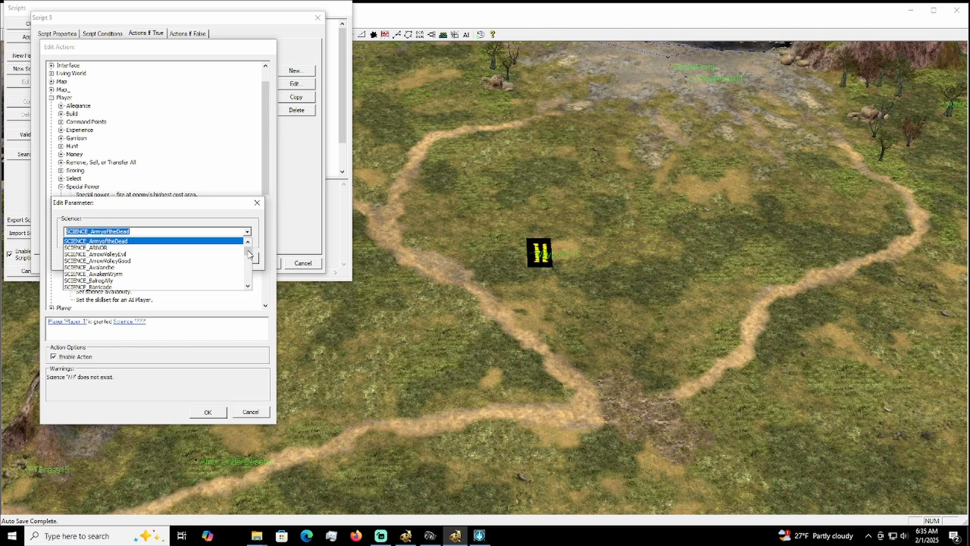
left_click_drag(248, 254, 249, 263)
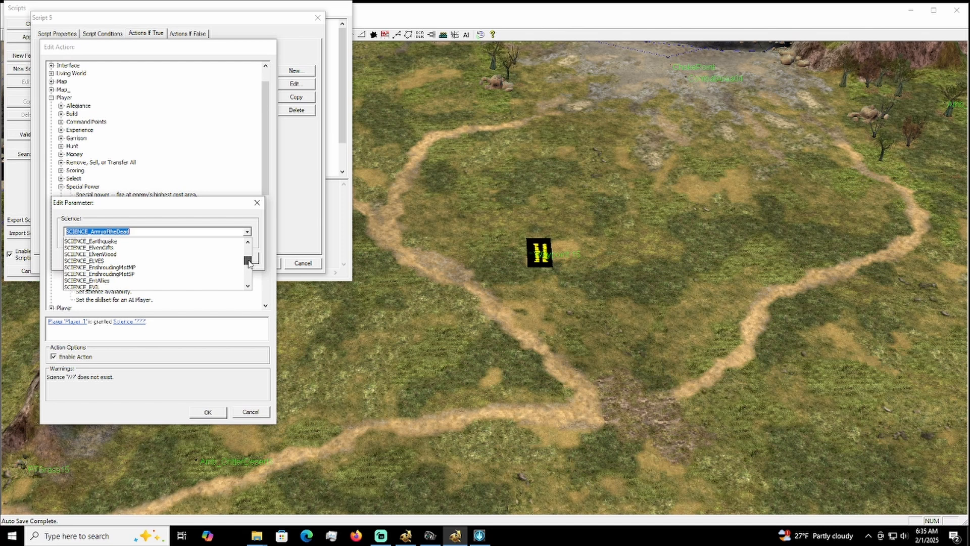
left_click_drag(248, 263, 249, 263)
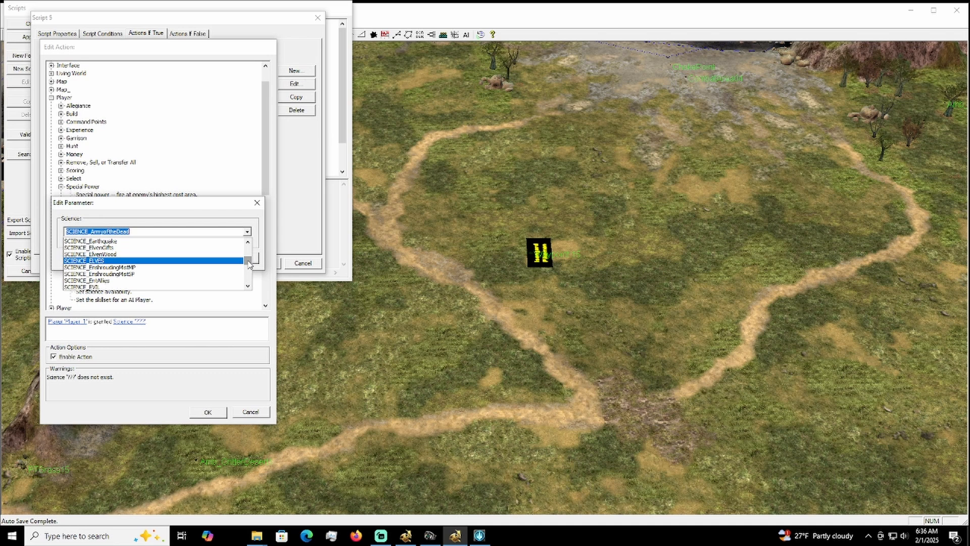
left_click_drag(249, 263, 248, 267)
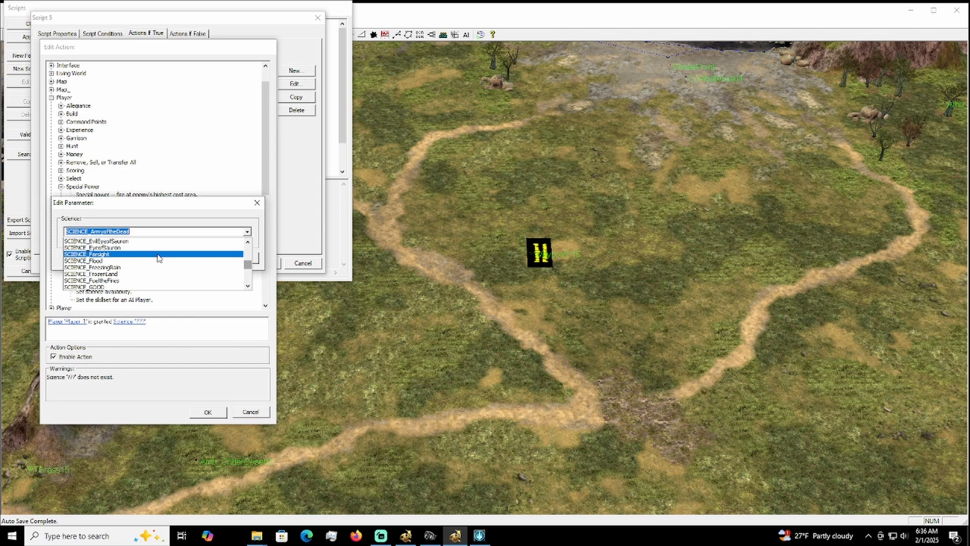
scroll(159, 258, "down", 3)
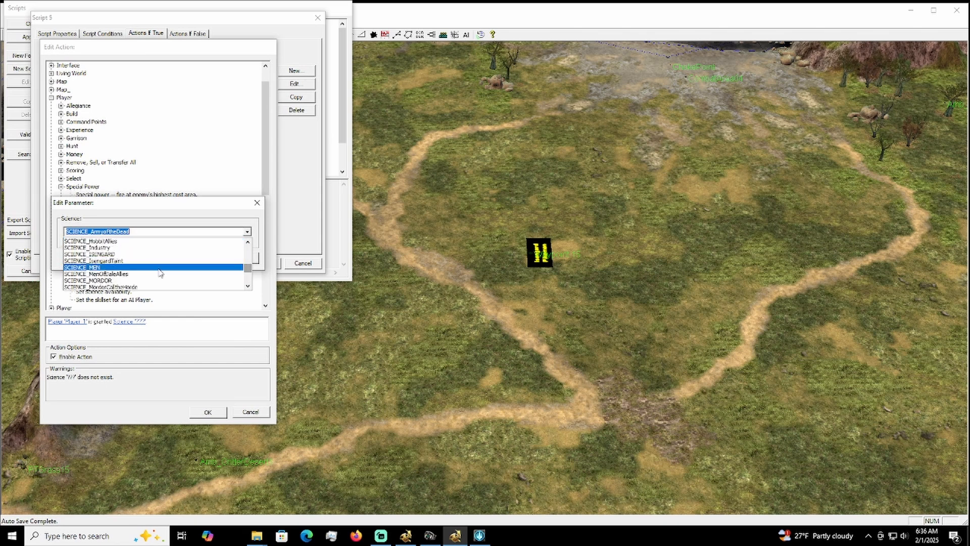
left_click_drag(248, 268, 248, 245)
left_click(145, 249)
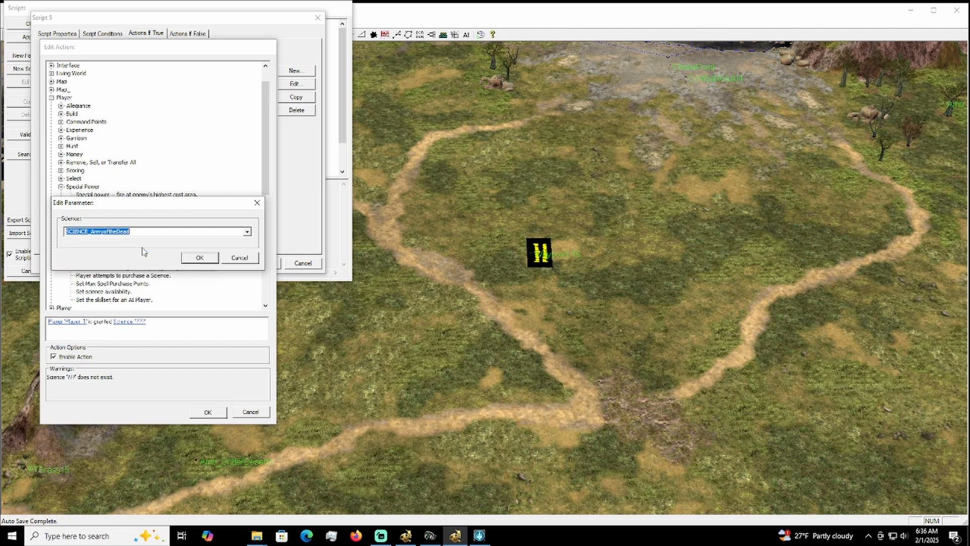
- Confirm the science choice, the finished action and Script 5
left_click(203, 257)
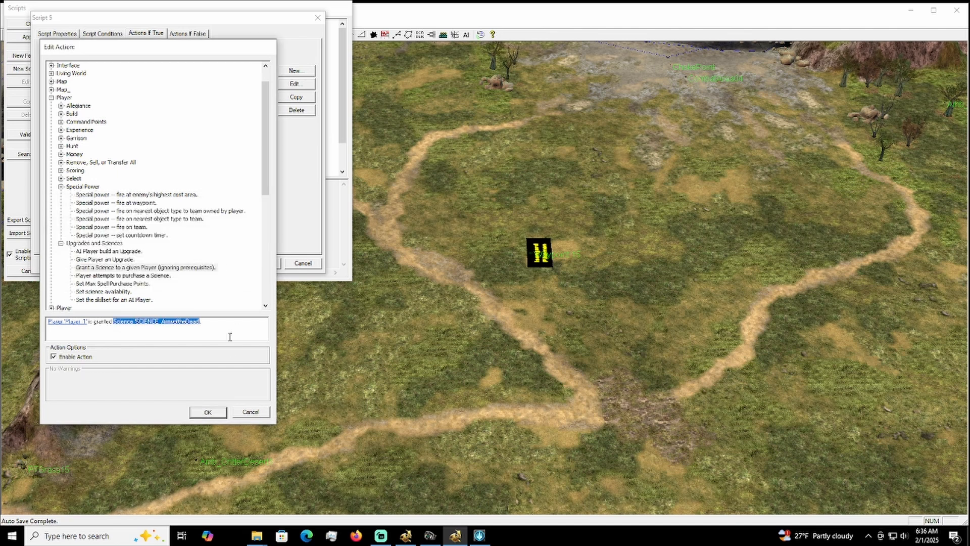
left_click(209, 412)
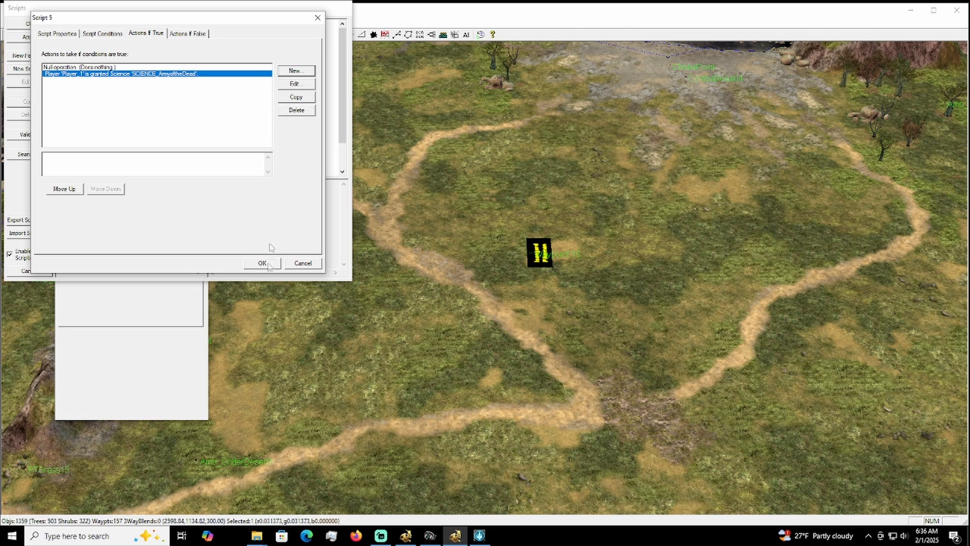
left_click(265, 263)
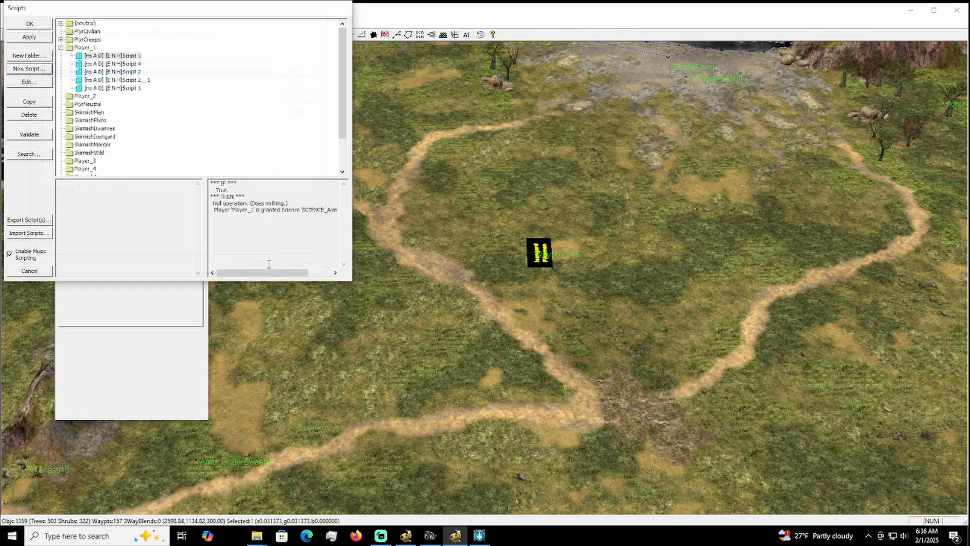
- Reopen Script 5's if-true actions and duplicate the action that grants SCIENCE_ArmyoftheDead to Player_1
double_click(121, 58)
left_click(146, 34)
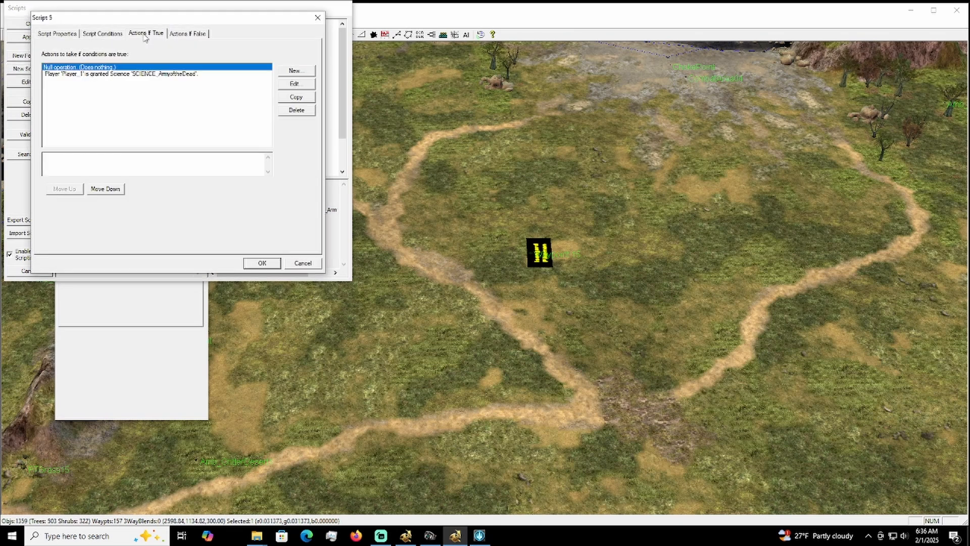
left_click(157, 74)
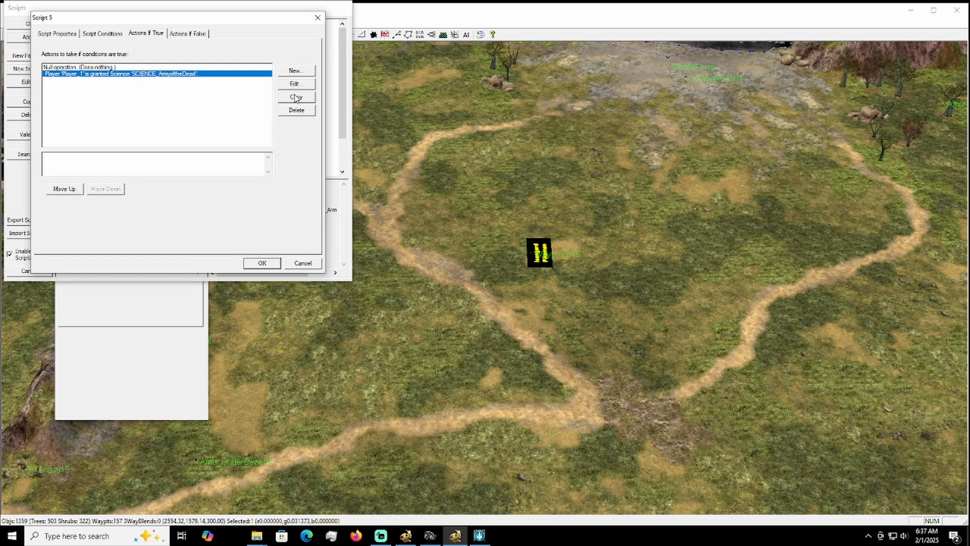
left_click(296, 98)
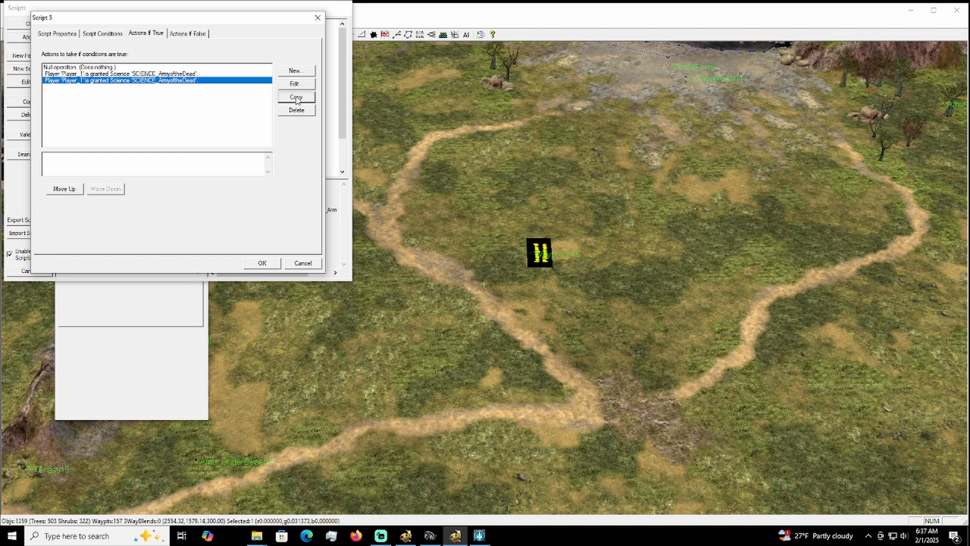
- Change the duplicated action to the player special power action "Special power -- fire at waypoint"
double_click(186, 79)
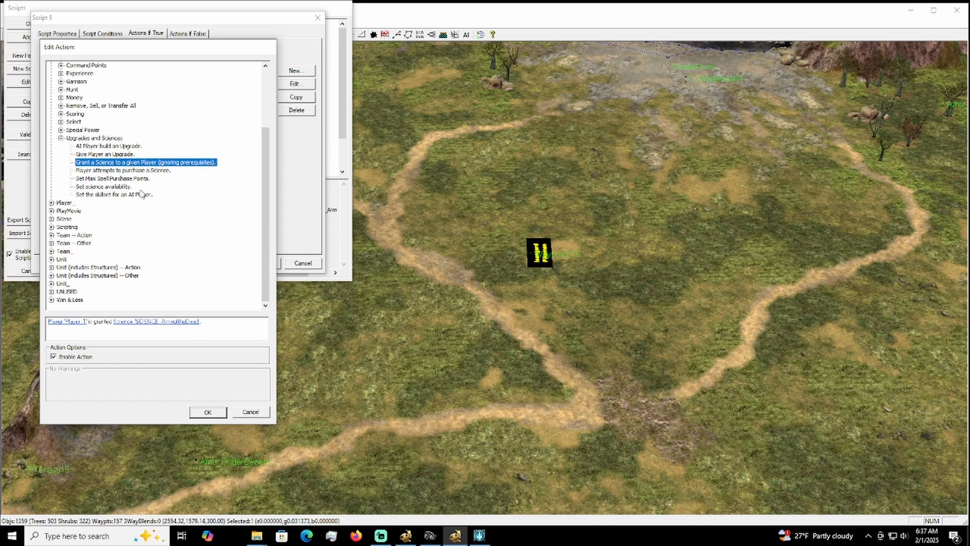
scroll(77, 201, "up", 4)
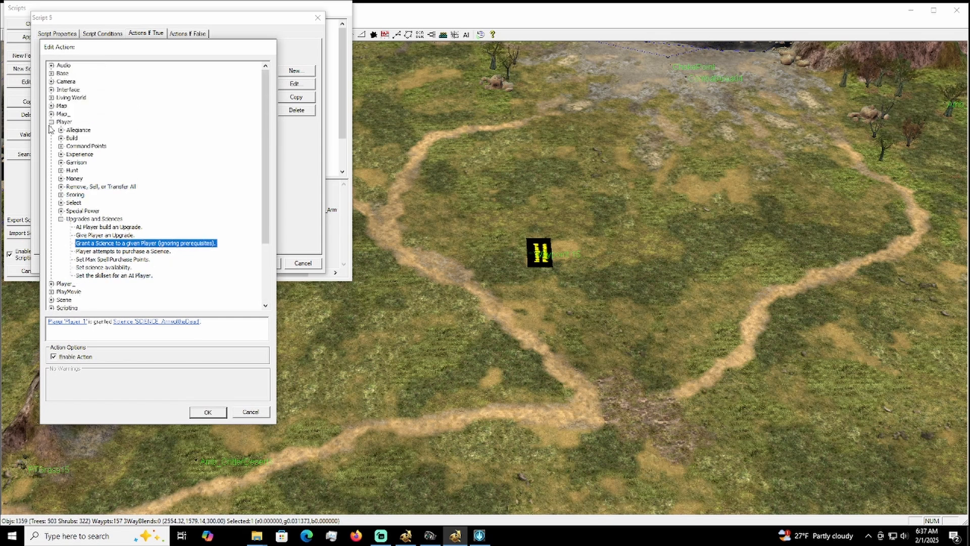
left_click(61, 211)
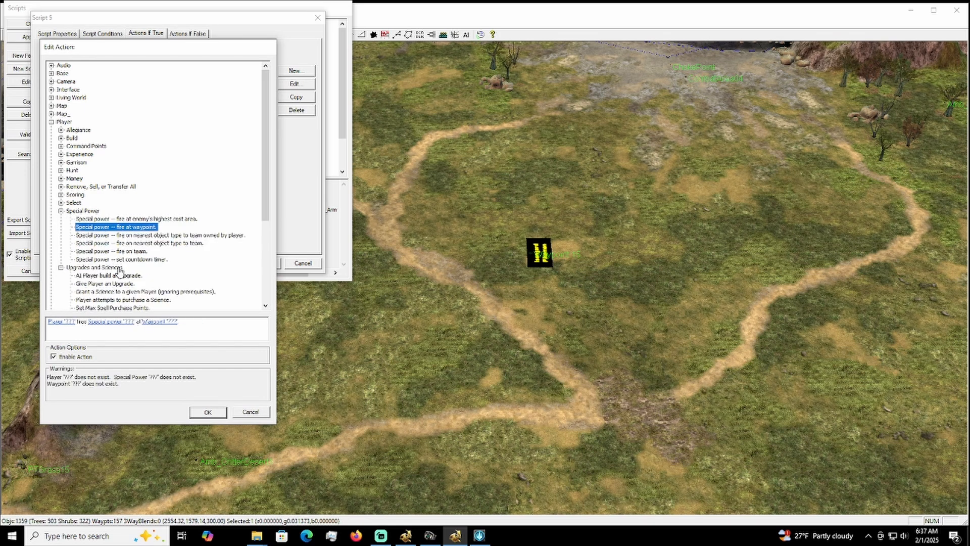
- Set the player who fires the special power to Player_1
left_click(68, 323)
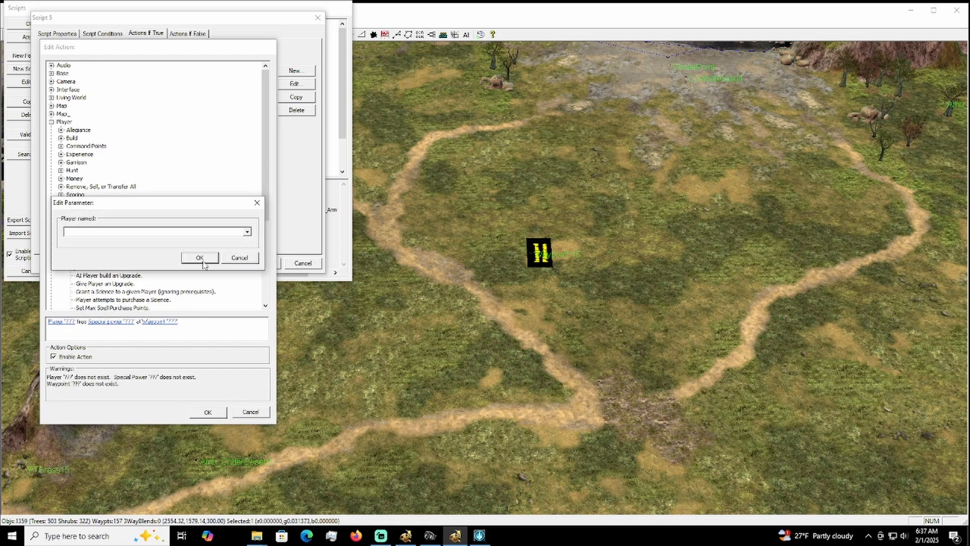
left_click(246, 232)
left_click_drag(248, 254, 248, 261)
scroll(117, 253, "up", 3)
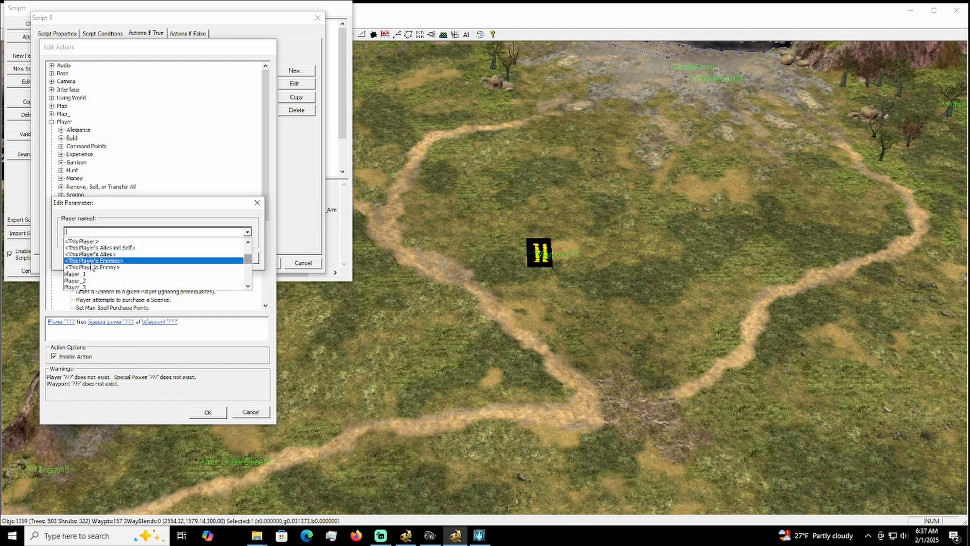
left_click(94, 278)
left_click(212, 260)
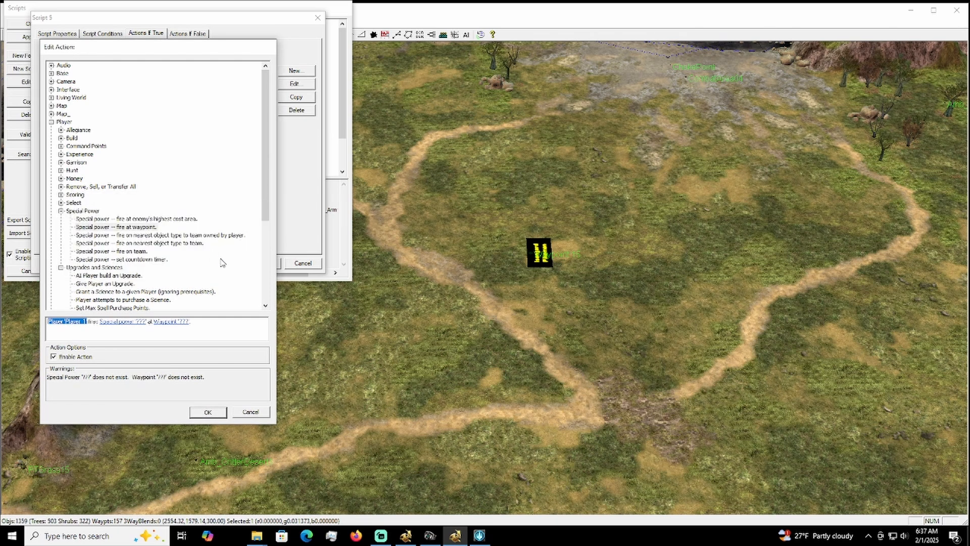
- Set the special power that Player_1 fires to SpellBookArmyoftheDead
left_click(123, 322)
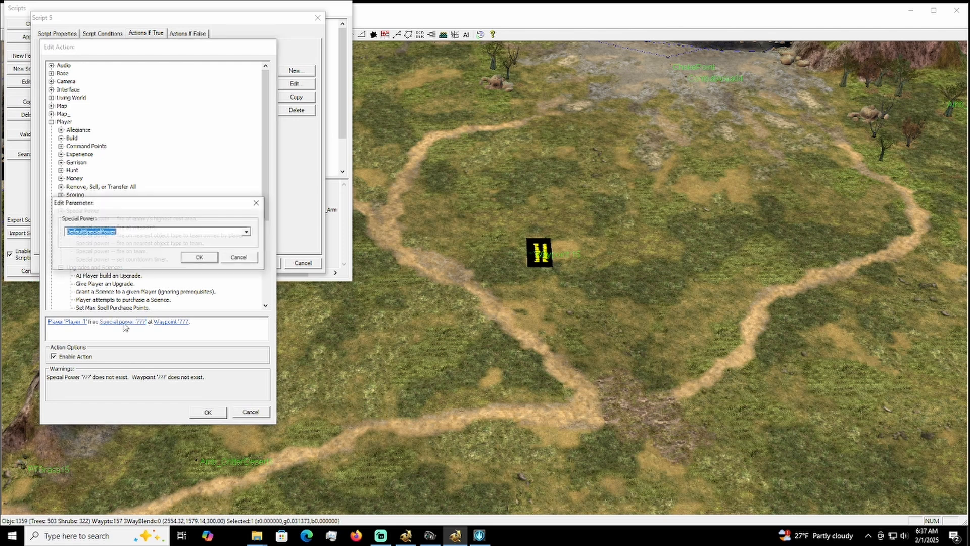
left_click(251, 233)
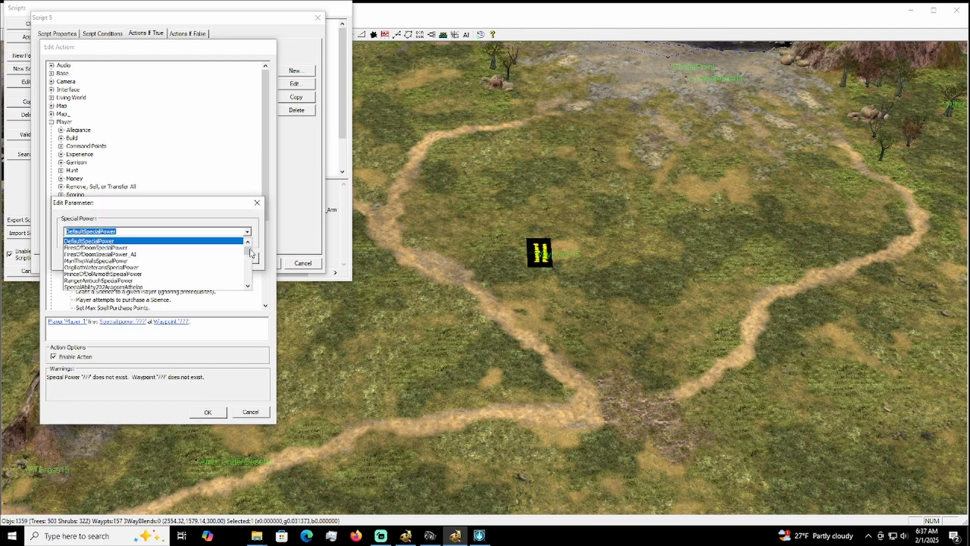
left_click_drag(250, 252, 250, 256)
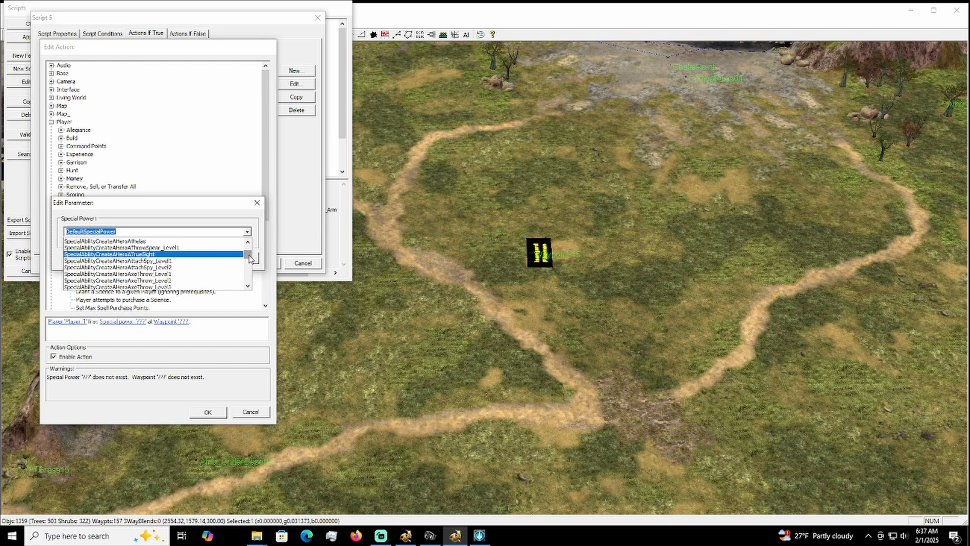
left_click_drag(249, 259, 249, 267)
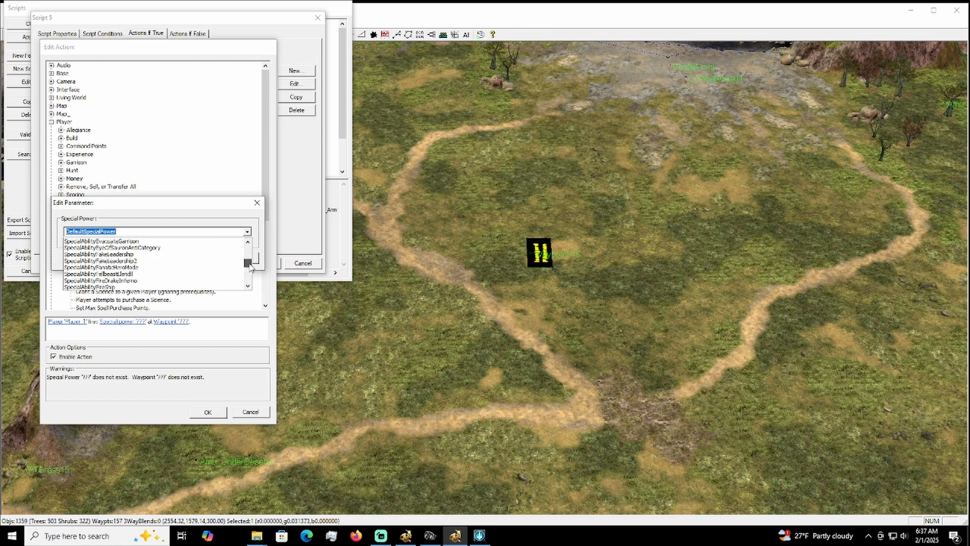
scroll(213, 277, "down", 3)
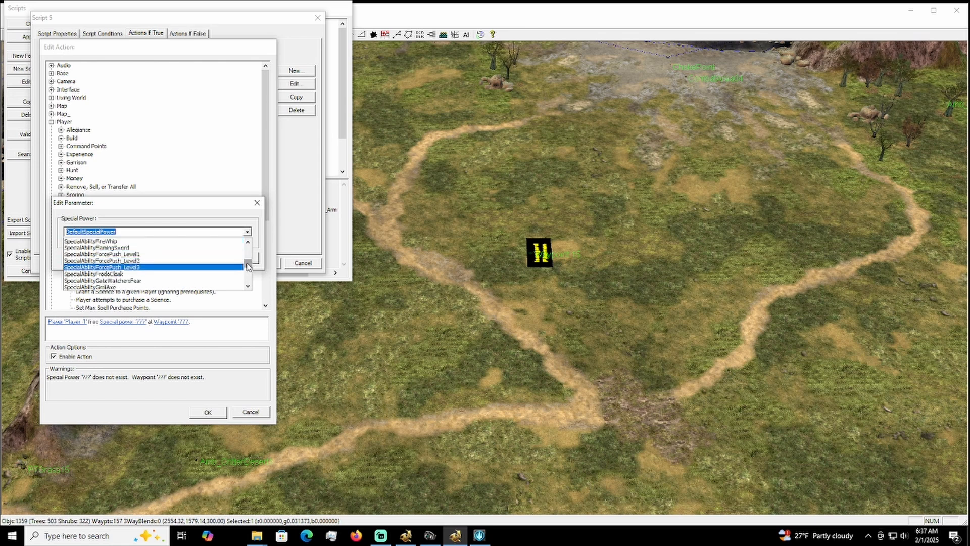
left_click_drag(248, 267, 249, 268)
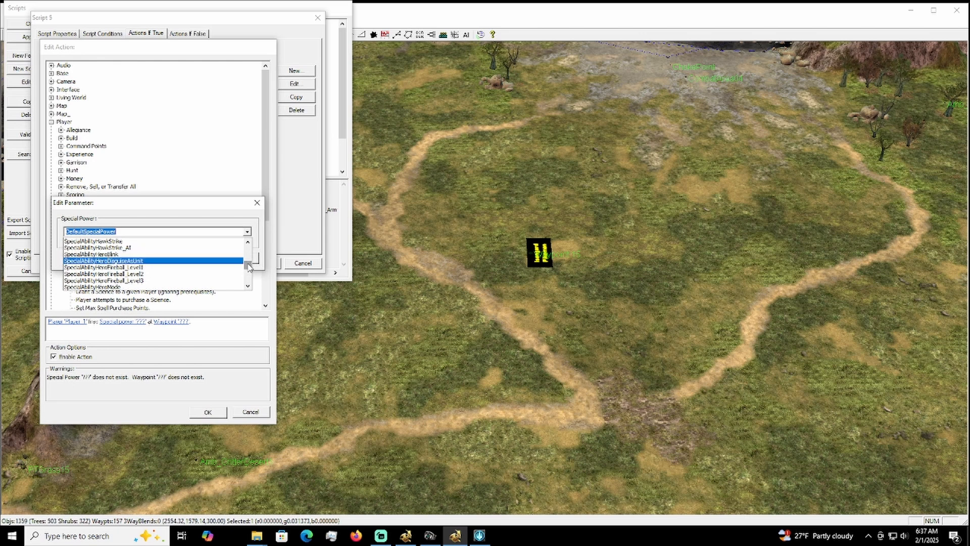
left_click_drag(249, 269, 255, 274)
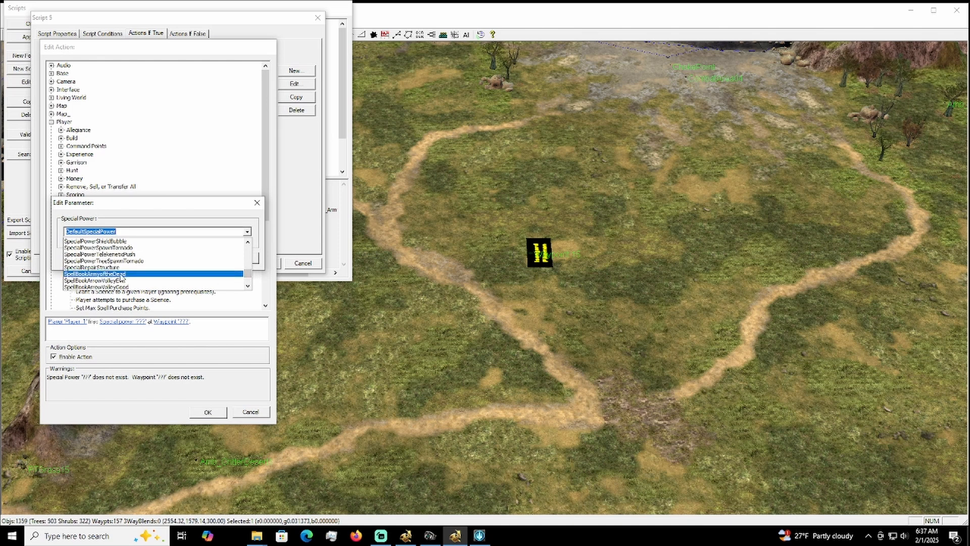
scroll(107, 276, "down", 1)
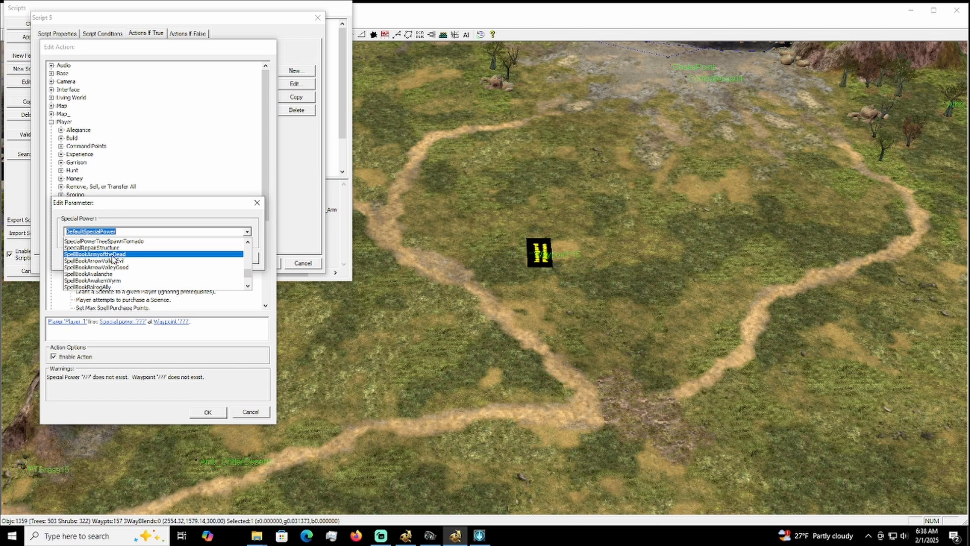
left_click(115, 255)
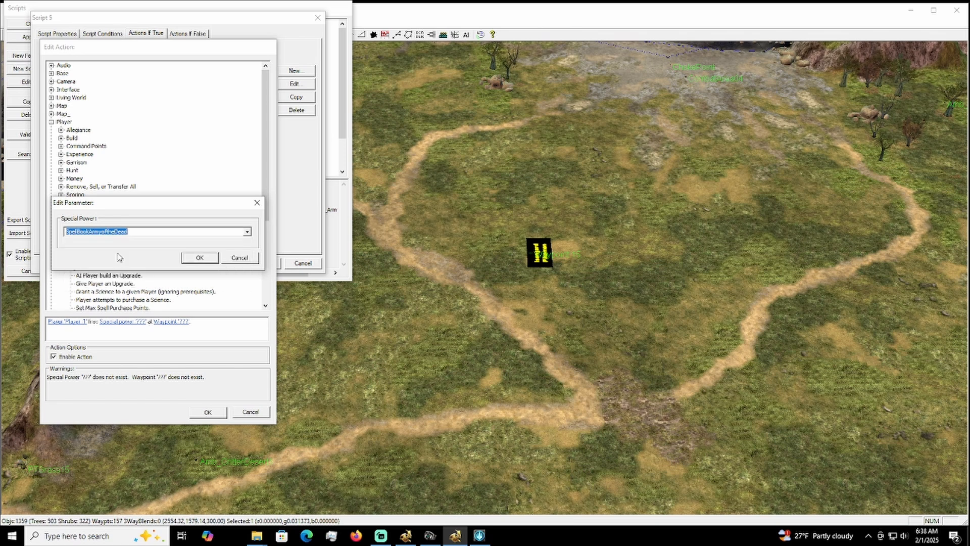
left_click(200, 260)
- Set the special power's target to Waypoint 15 and confirm the action
left_click(222, 321)
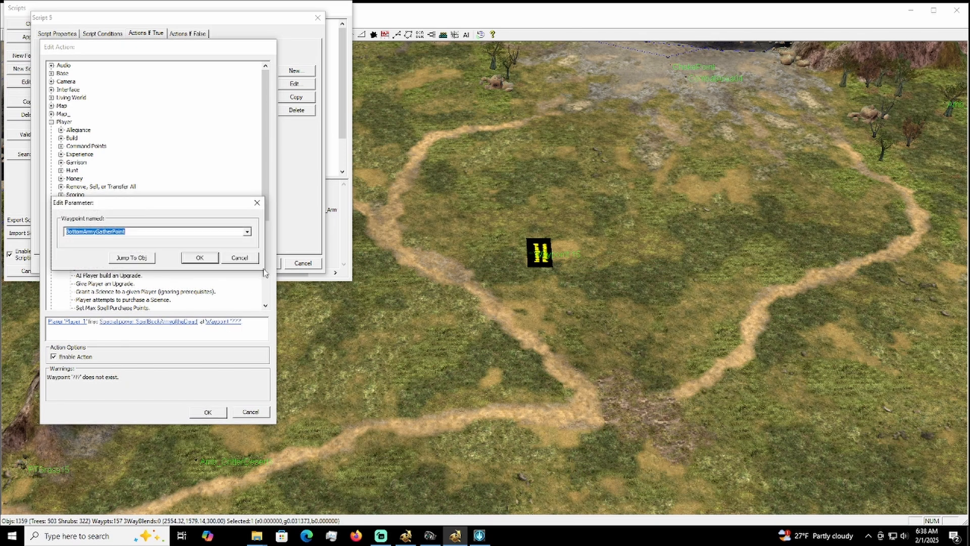
left_click(247, 231)
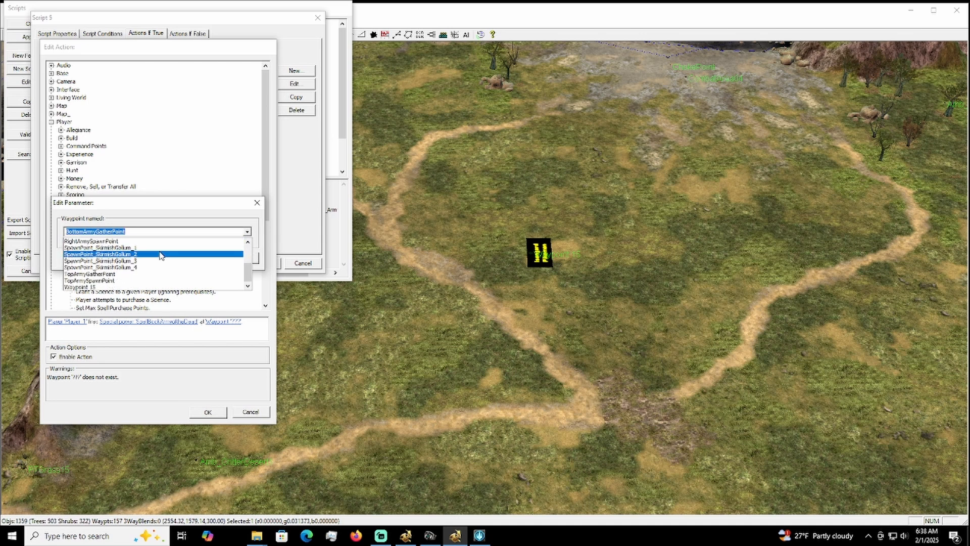
left_click(216, 283)
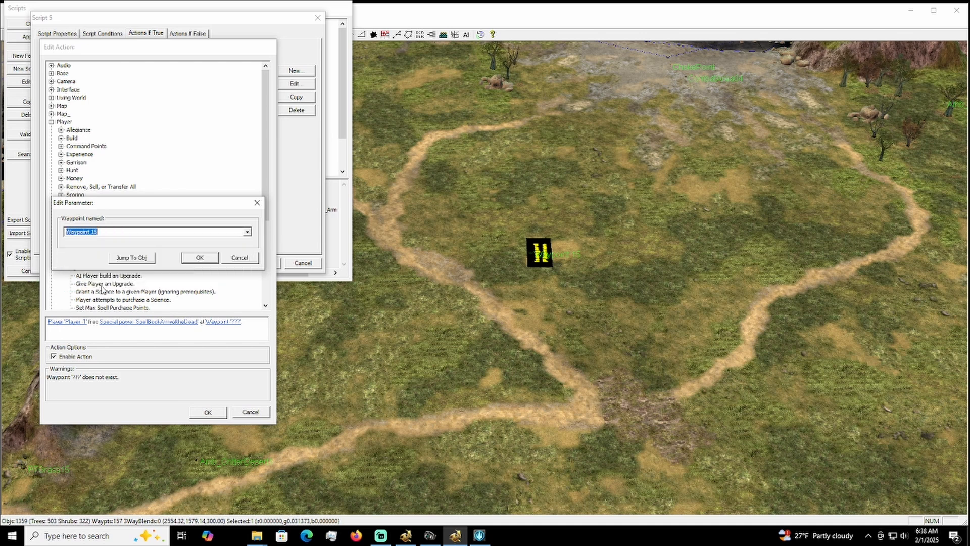
left_click(208, 260)
left_click(214, 411)
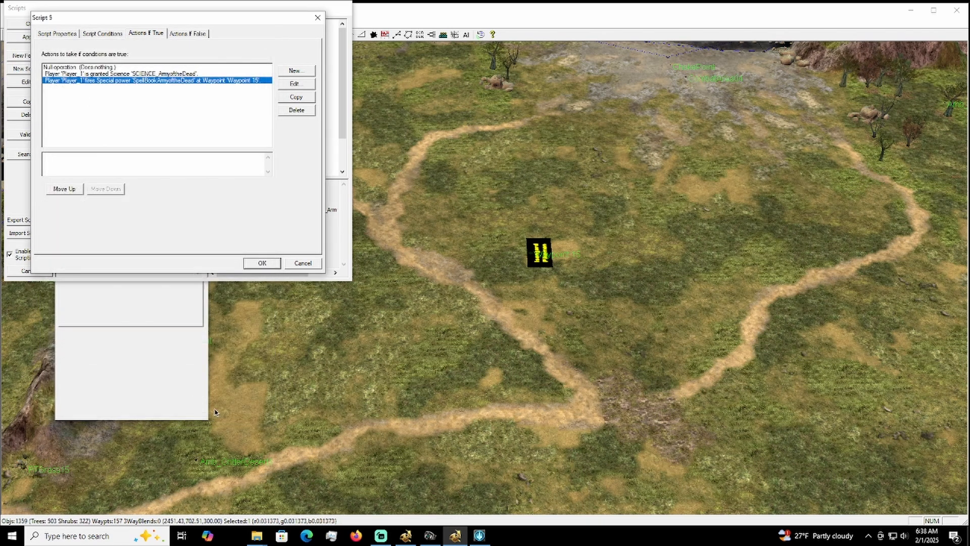
- Confirm Script 5, check its full action text, and accept the changes to the scripts
left_click(261, 264)
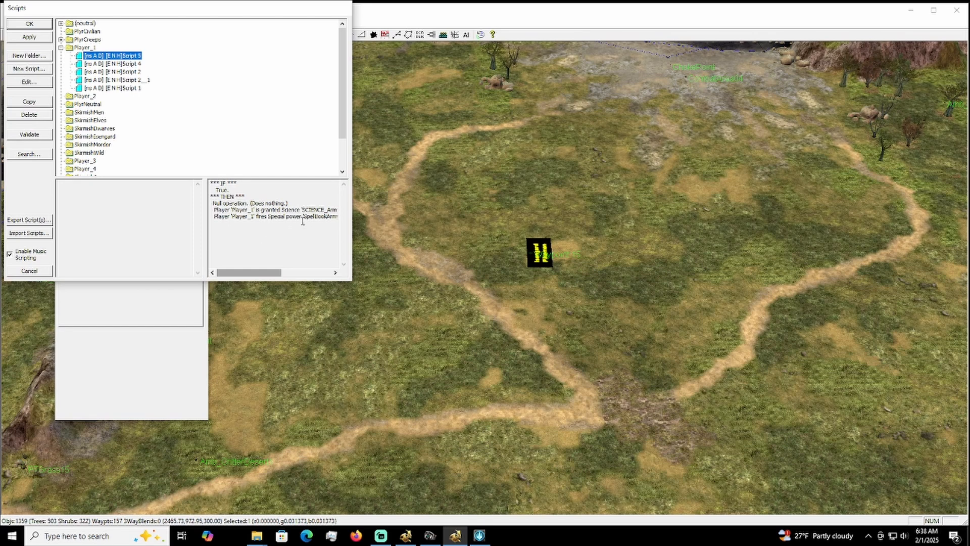
left_click_drag(253, 277, 275, 221)
left_click_drag(298, 274, 318, 275)
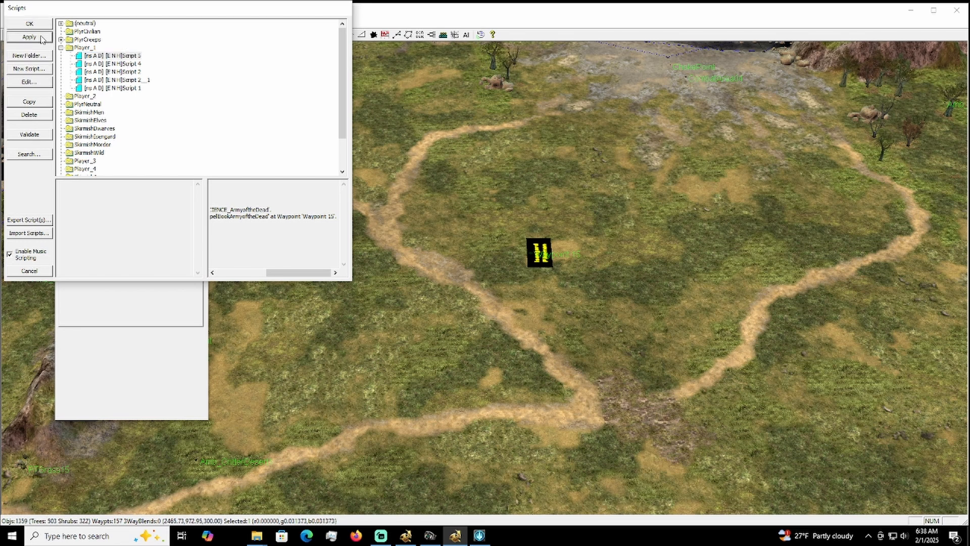
left_click(30, 24)
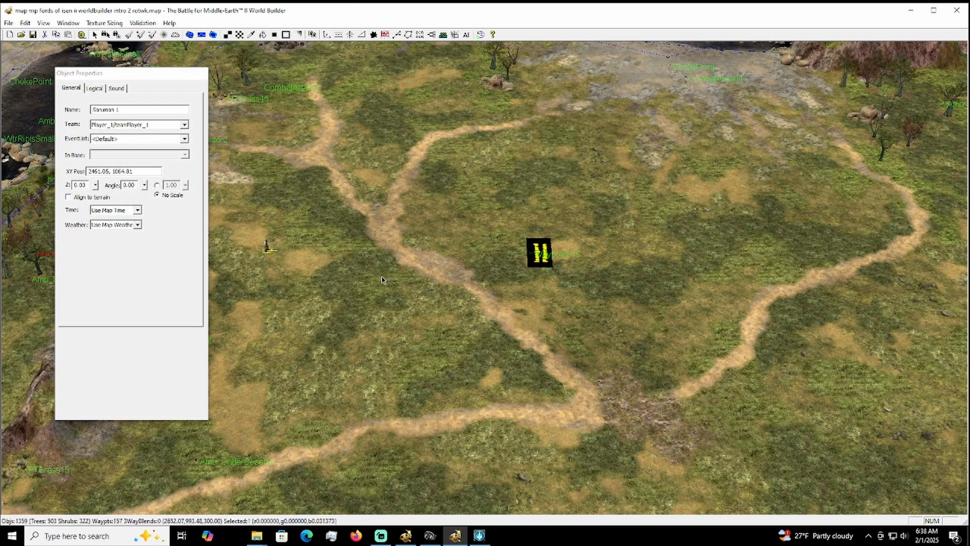
- Switch to the running game and restart the match to test the Army of the Dead firing at the waypoint
left_click(481, 539)
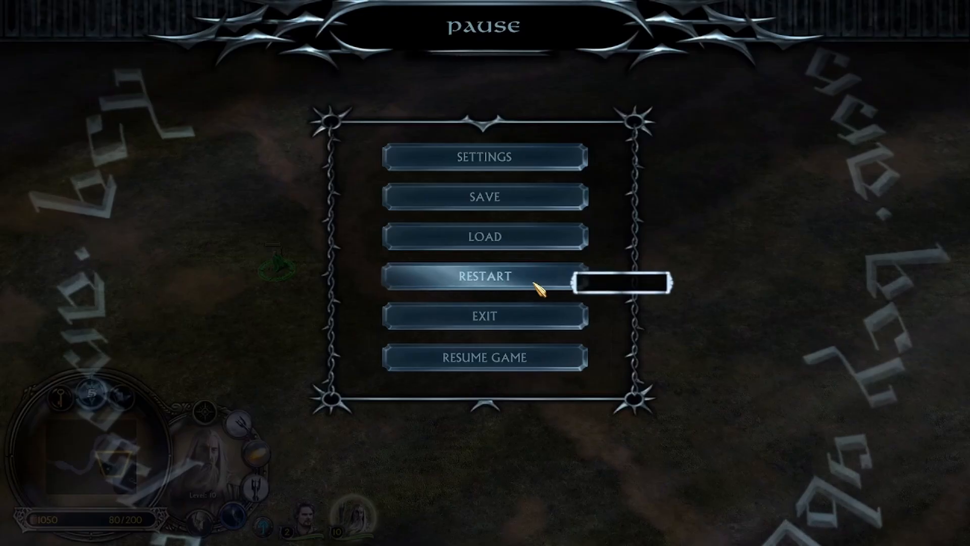
left_click(540, 285)
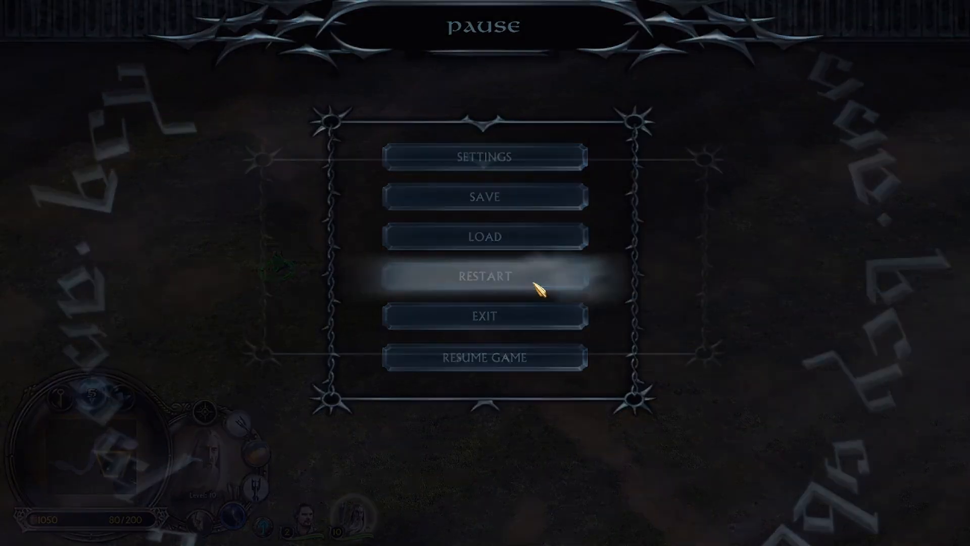
left_click(427, 305)
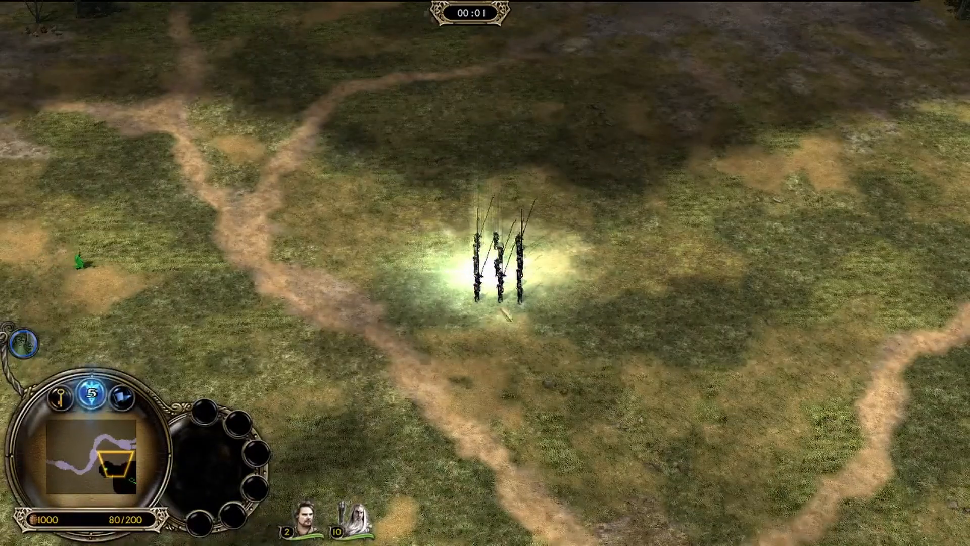
left_click(498, 273)
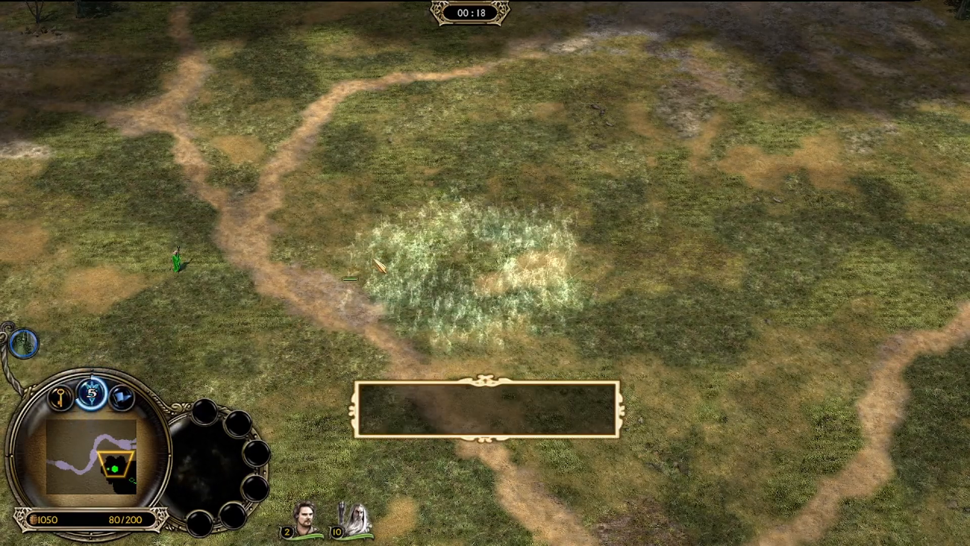
key("Escape")
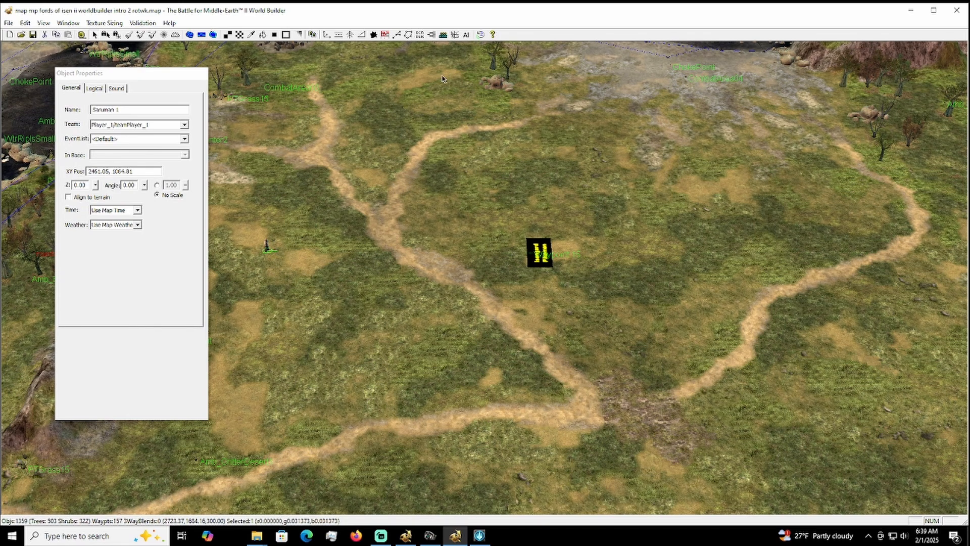
- Reopen the scripts and deactivate Player_1's Script 5
left_click(431, 35)
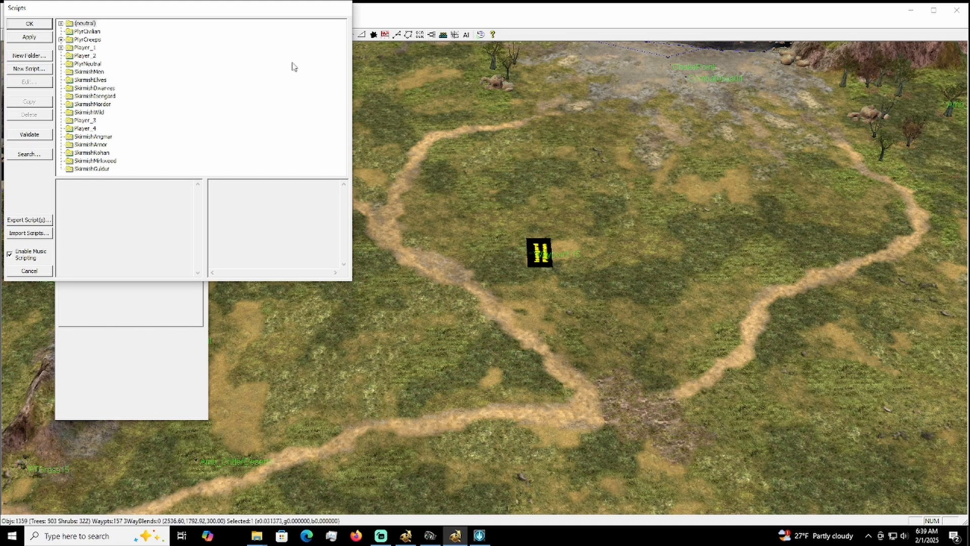
left_click(61, 48)
left_click(91, 56)
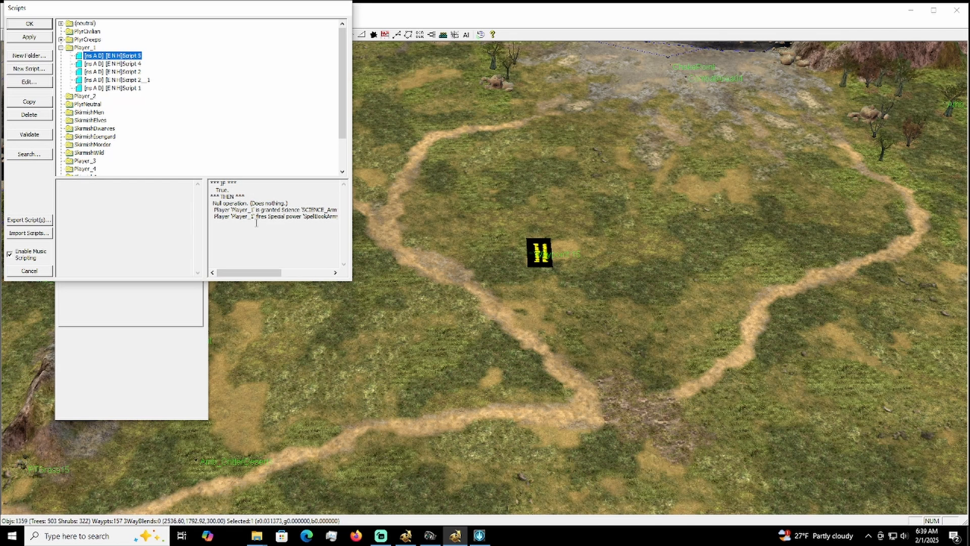
right_click(121, 58)
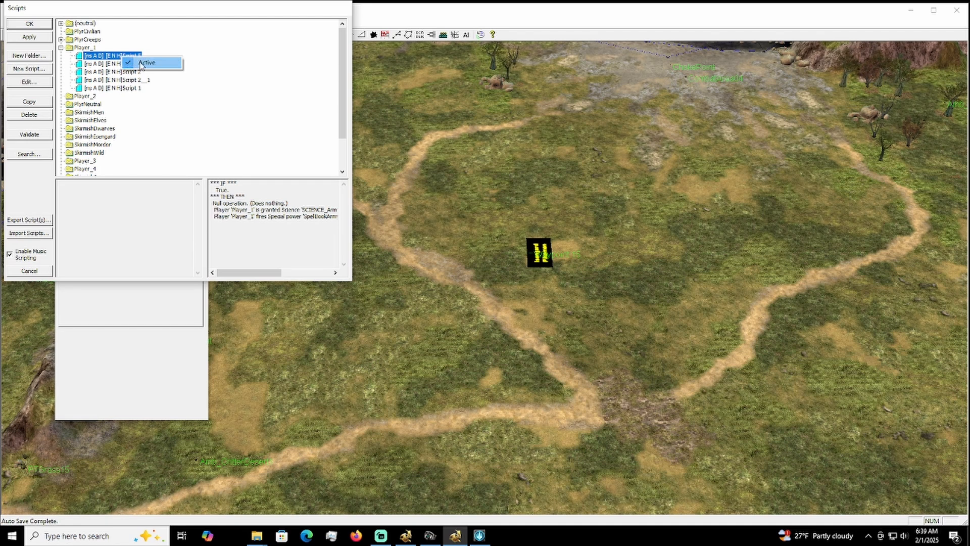
left_click(142, 63)
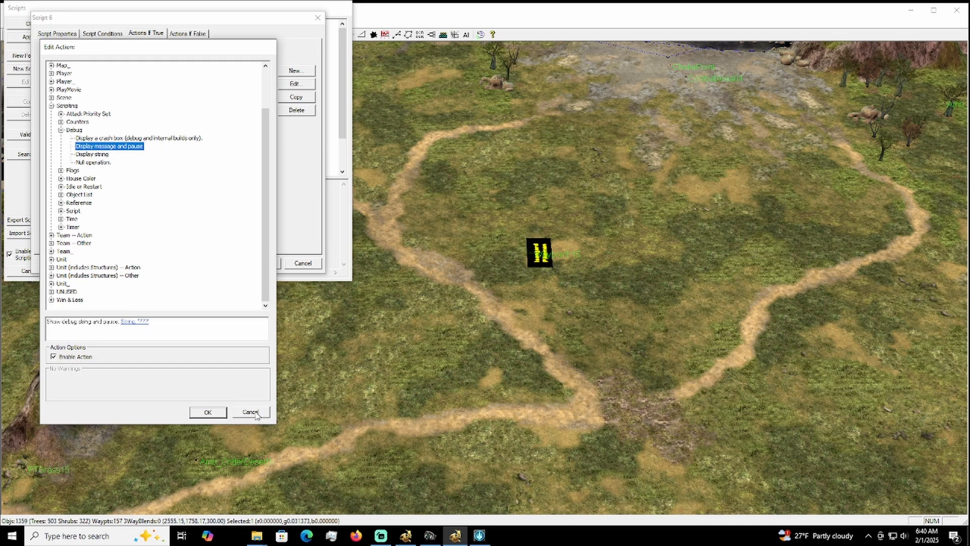
- Discard the unfinished Script 6 with its debug message action and make Script 5 active again
left_click(256, 413)
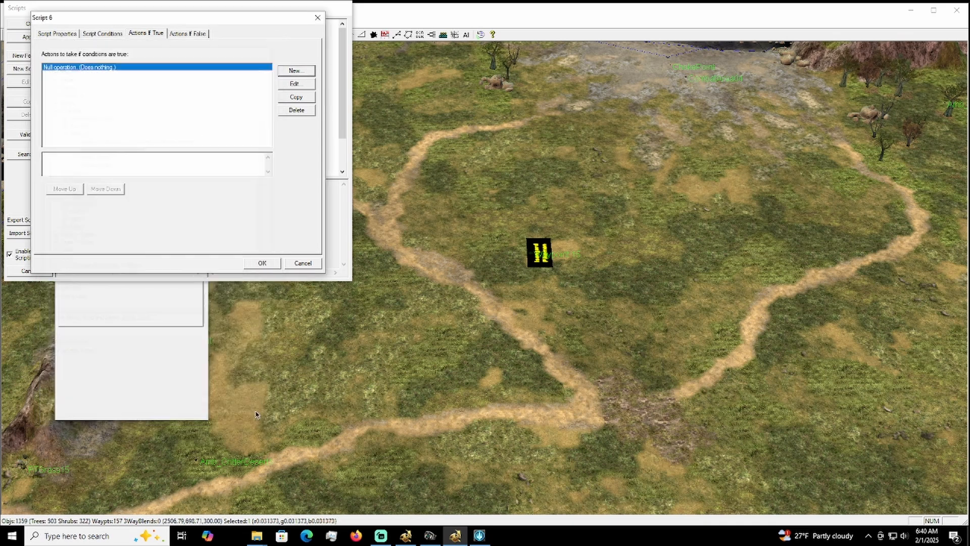
left_click(309, 265)
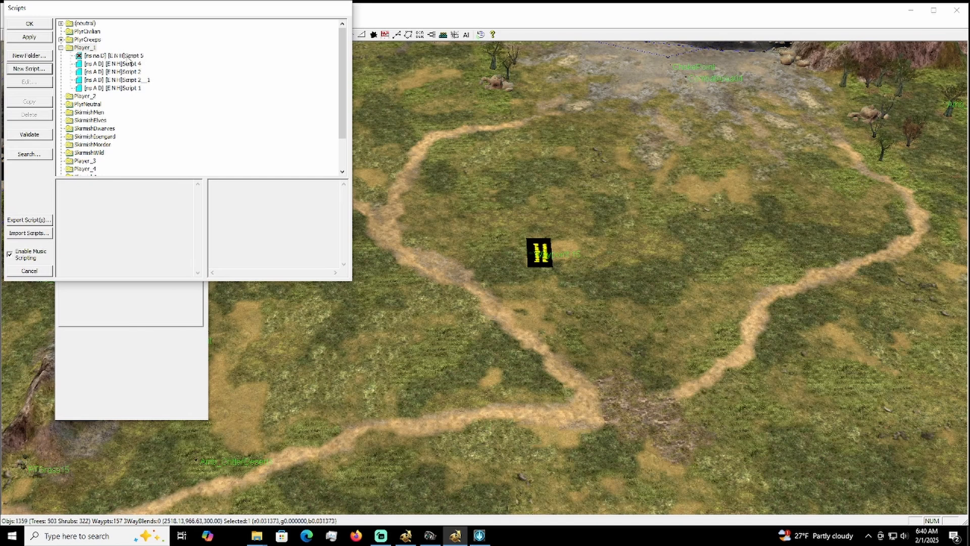
double_click(124, 57)
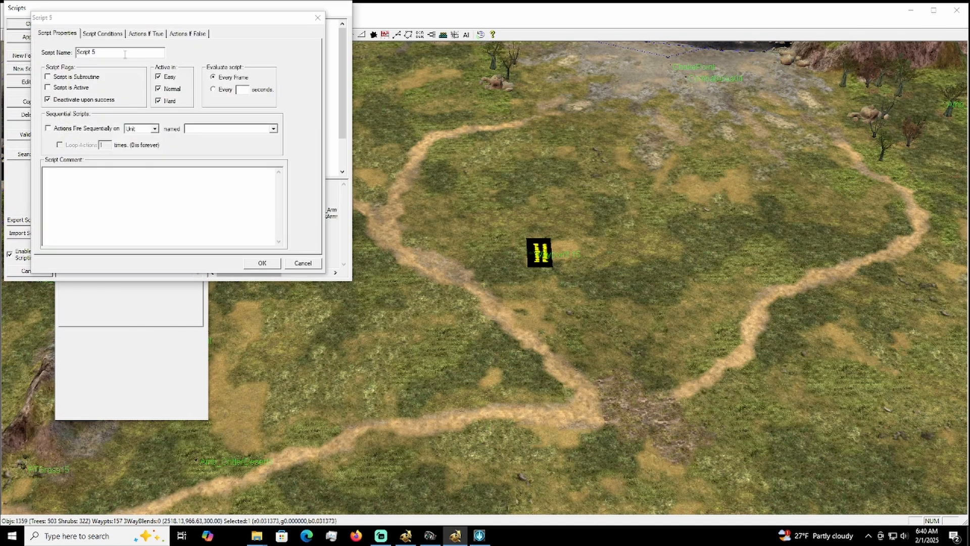
left_click(309, 263)
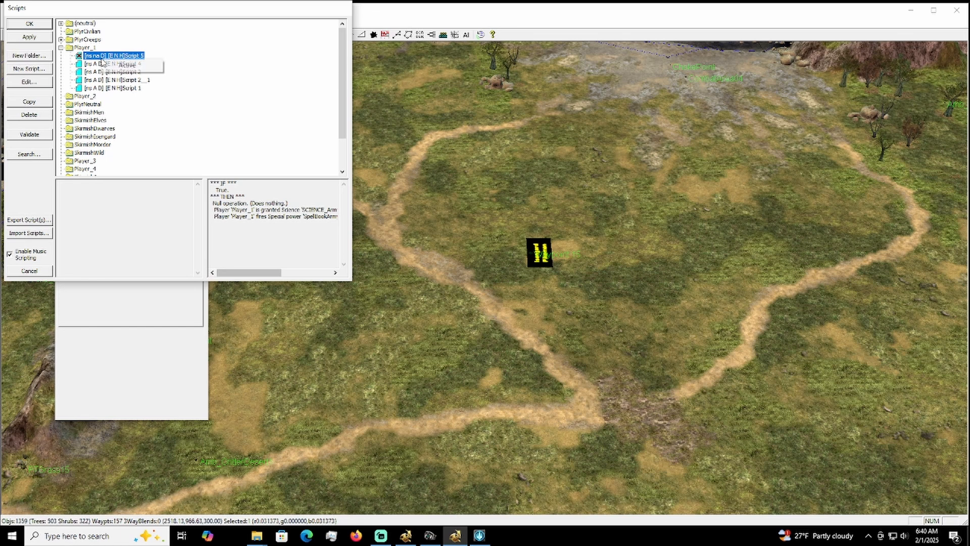
left_click(111, 65)
- Examine Script 5's conditions and the available condition types, and leave the scripts without saving changes
double_click(112, 56)
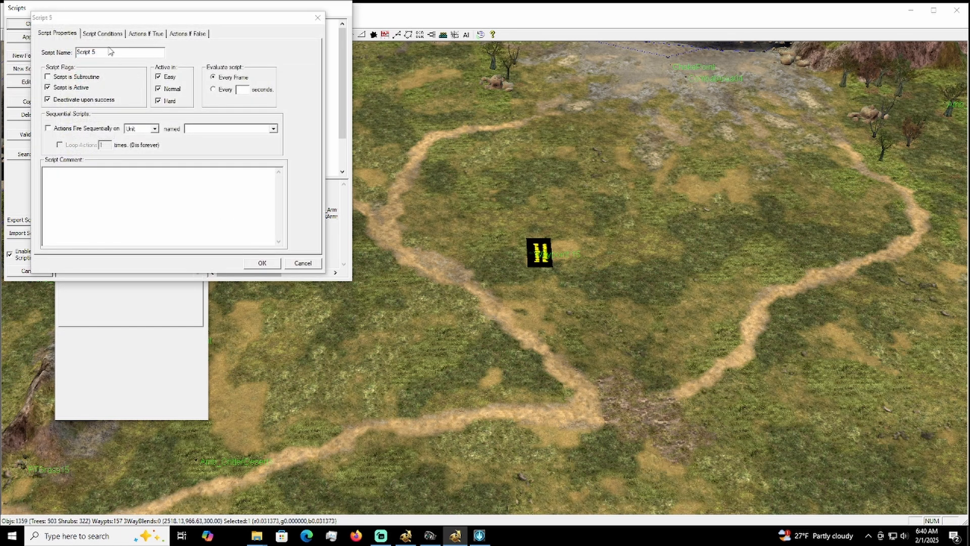
left_click(103, 33)
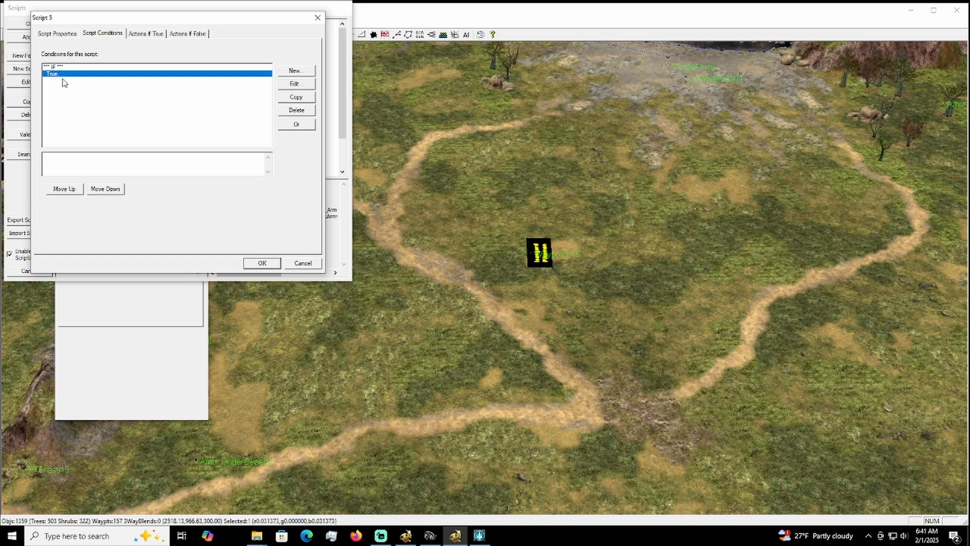
left_click(304, 76)
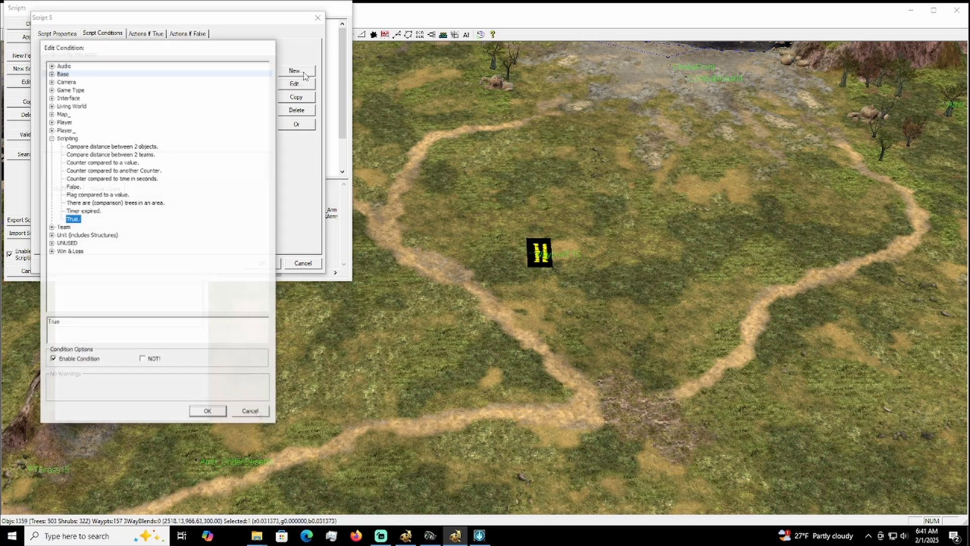
left_click(258, 413)
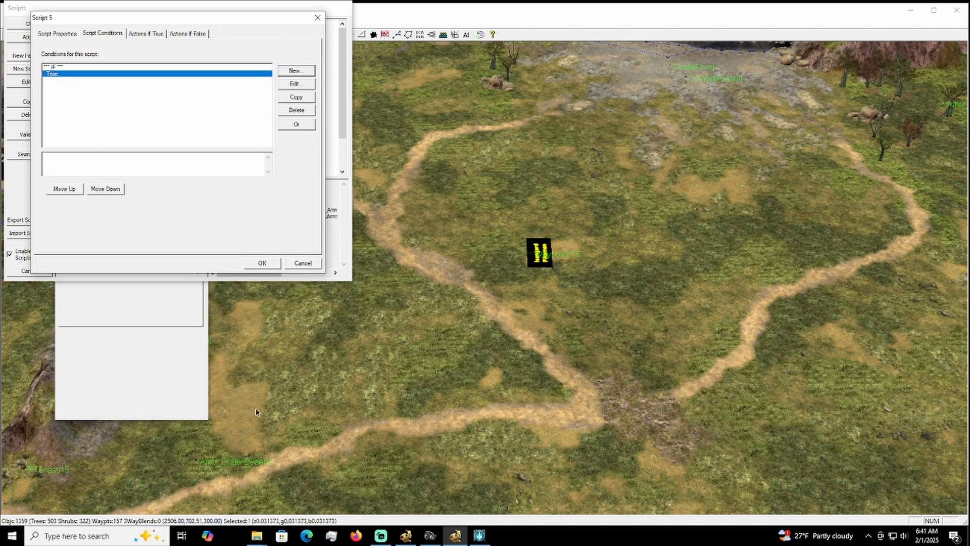
left_click(305, 263)
left_click(30, 271)
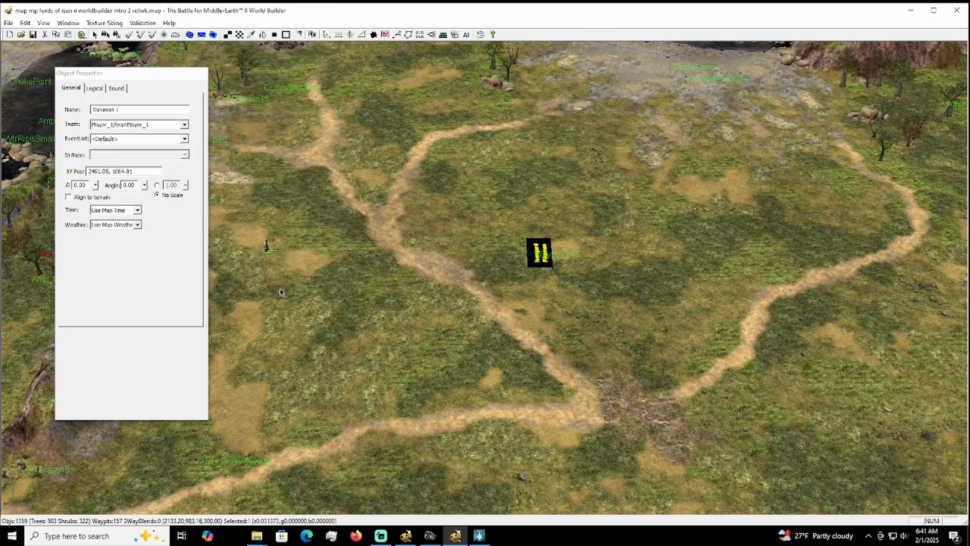
- Name the Isengard pikemen horde "Creeps 1" and place it on Waypoint 15
left_click_drag(548, 254, 552, 223)
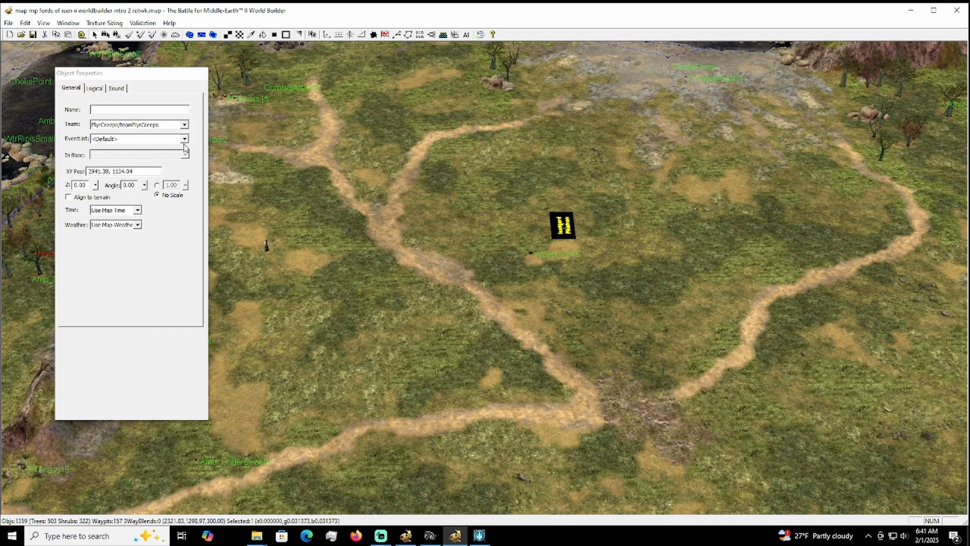
left_click(166, 110)
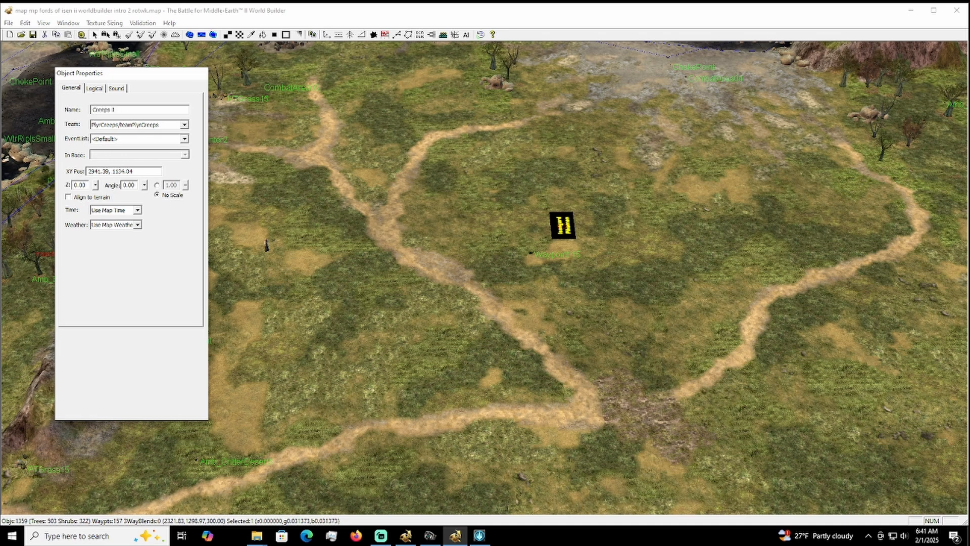
left_click_drag(572, 232, 551, 260)
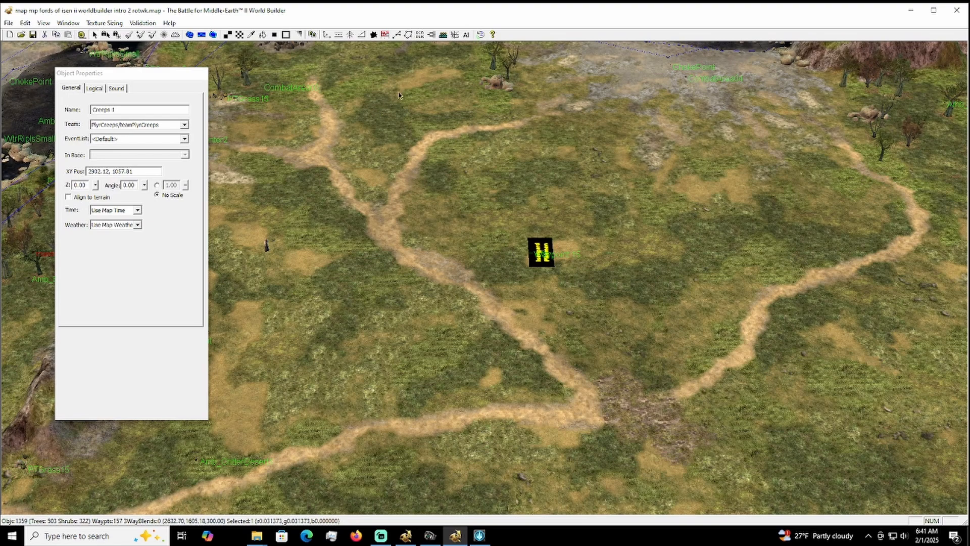
- Delete the action firing SpellBookArmyoftheDead at Waypoint 15 from Player_1's Script 5 and make the script active
left_click(431, 36)
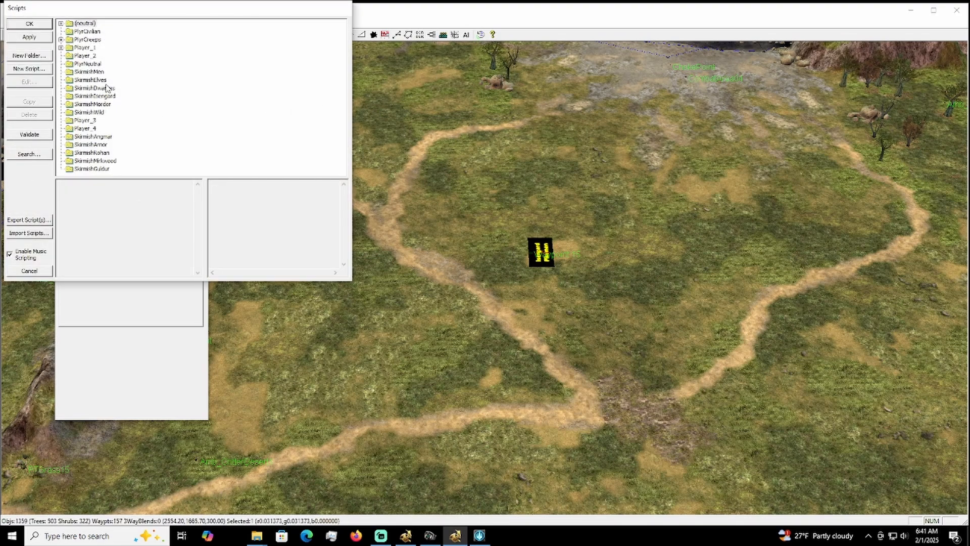
left_click(61, 48)
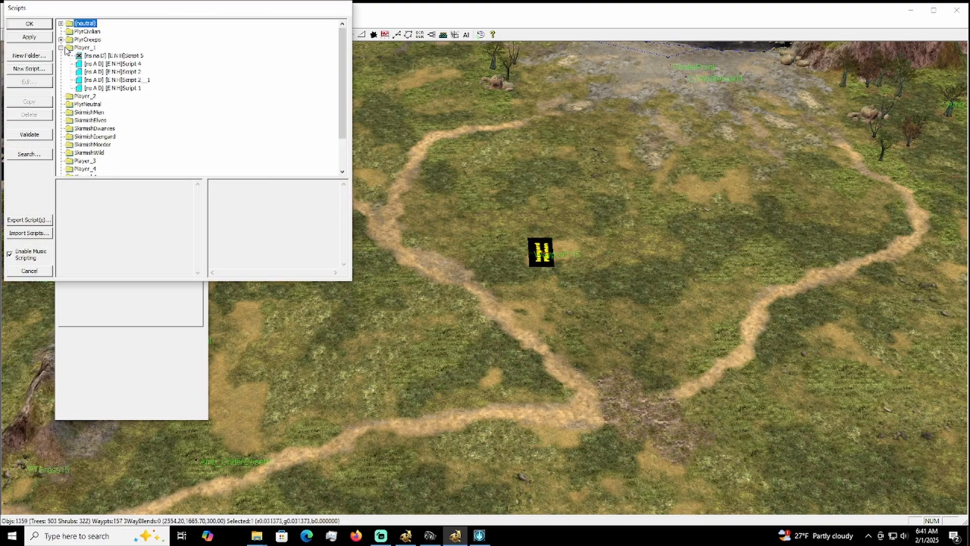
left_click(113, 56)
double_click(116, 56)
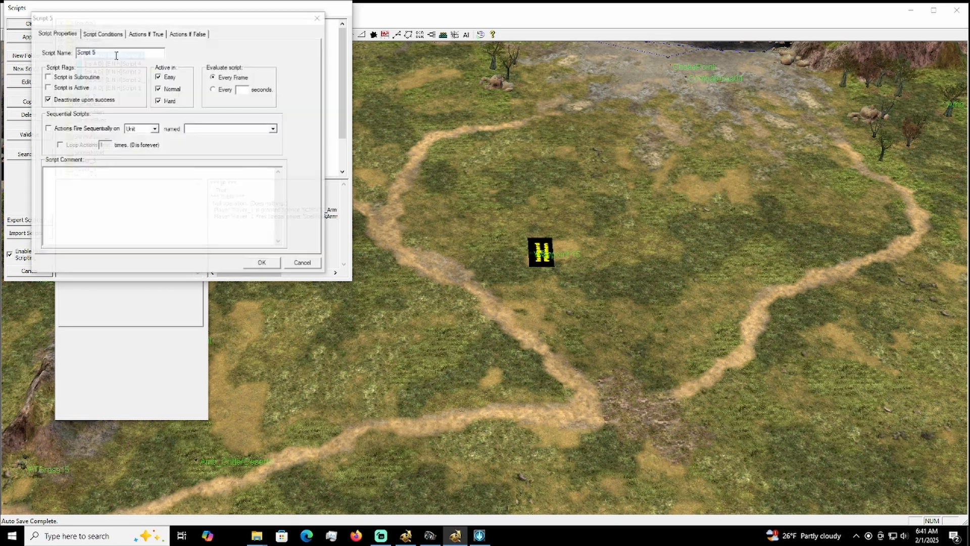
left_click(146, 33)
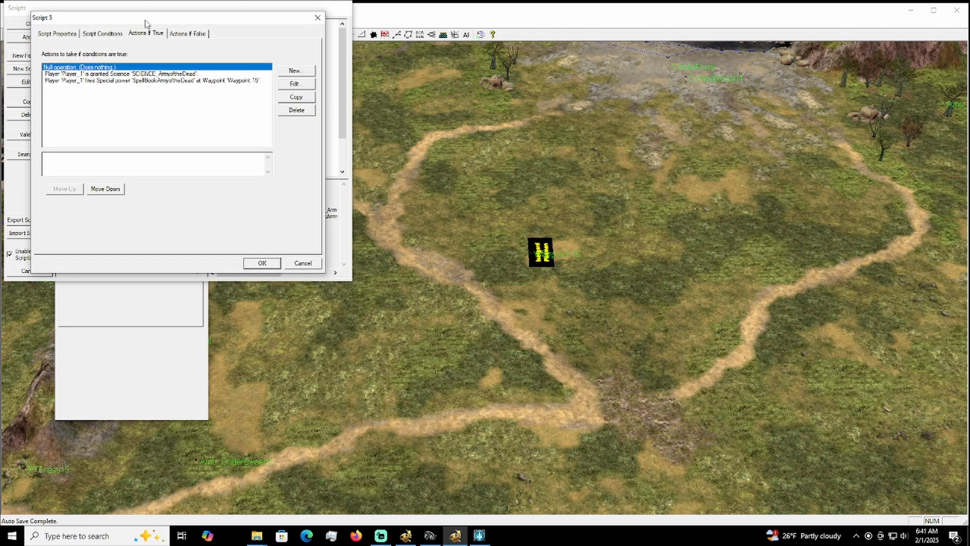
left_click(154, 81)
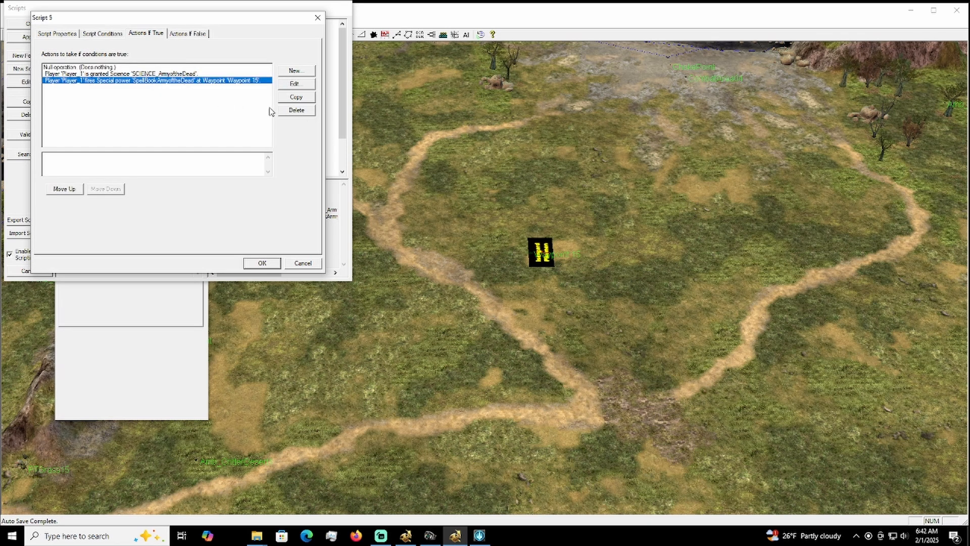
left_click(295, 110)
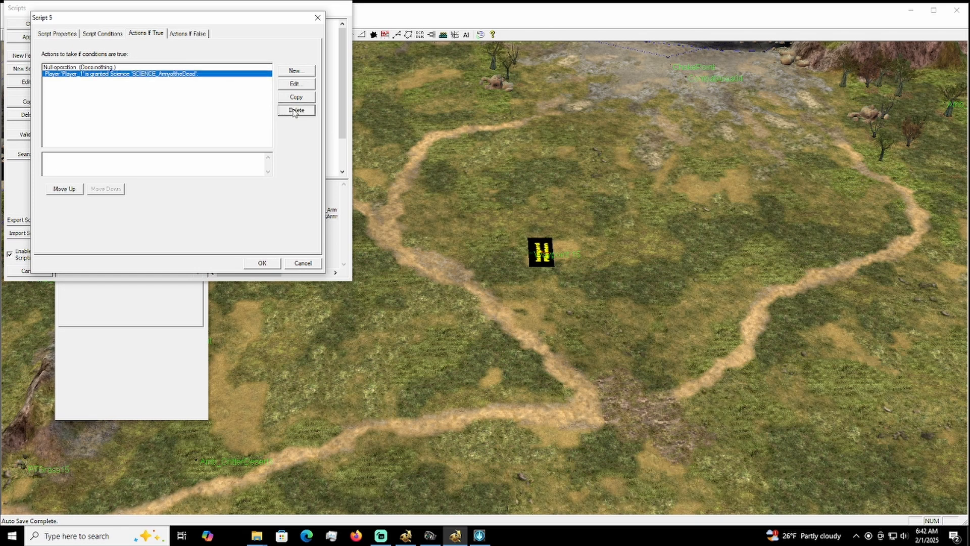
left_click(260, 264)
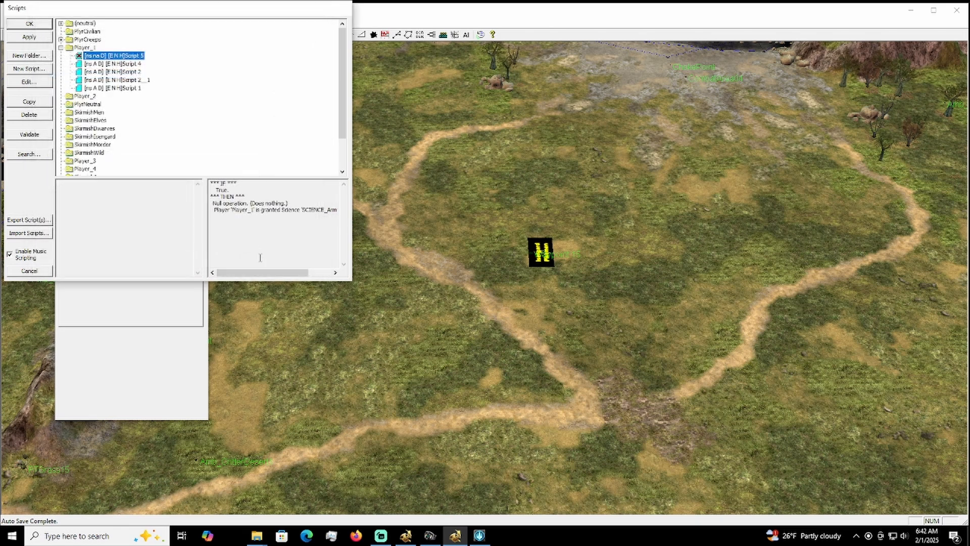
right_click(106, 57)
left_click(117, 64)
- Add a condition to Script 5 requiring that unit "Creeps 1" has been destroyed
double_click(112, 56)
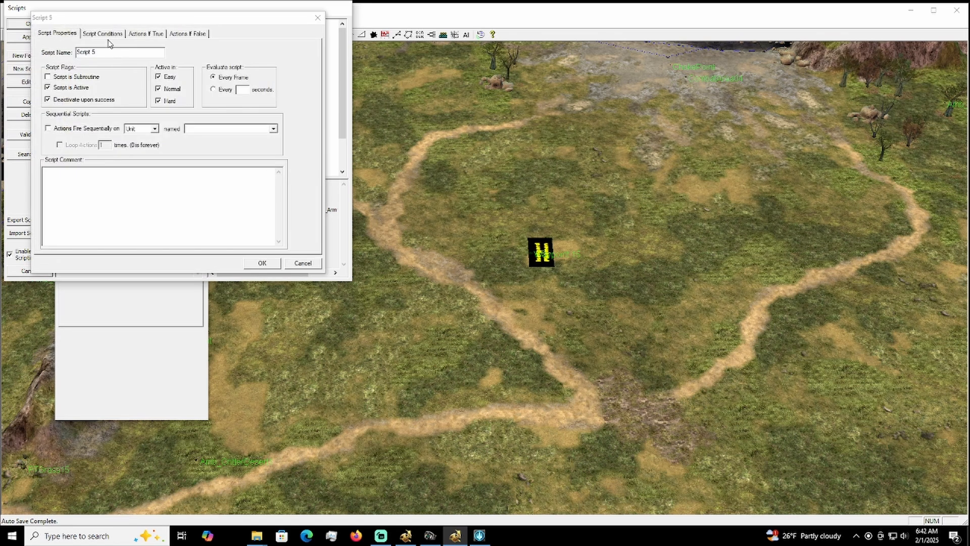
left_click(108, 34)
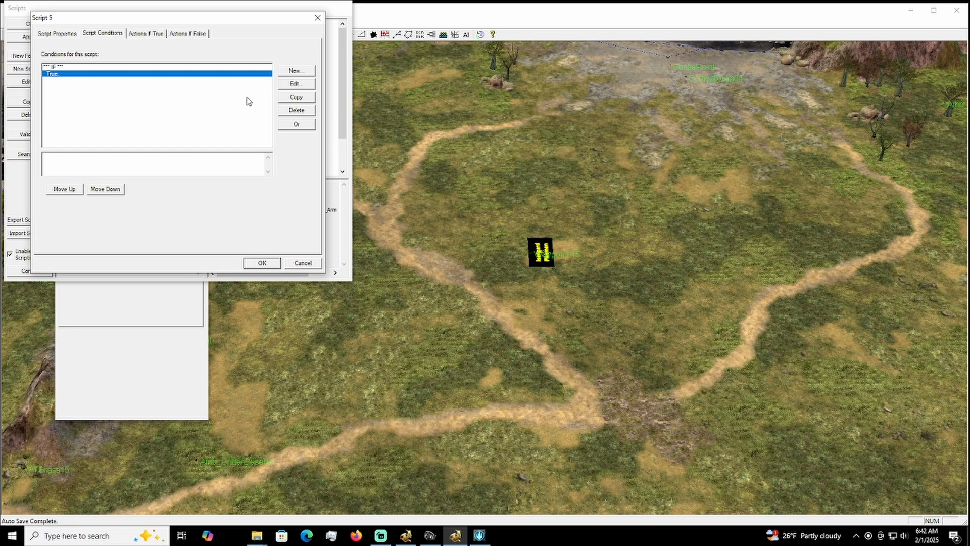
left_click(303, 73)
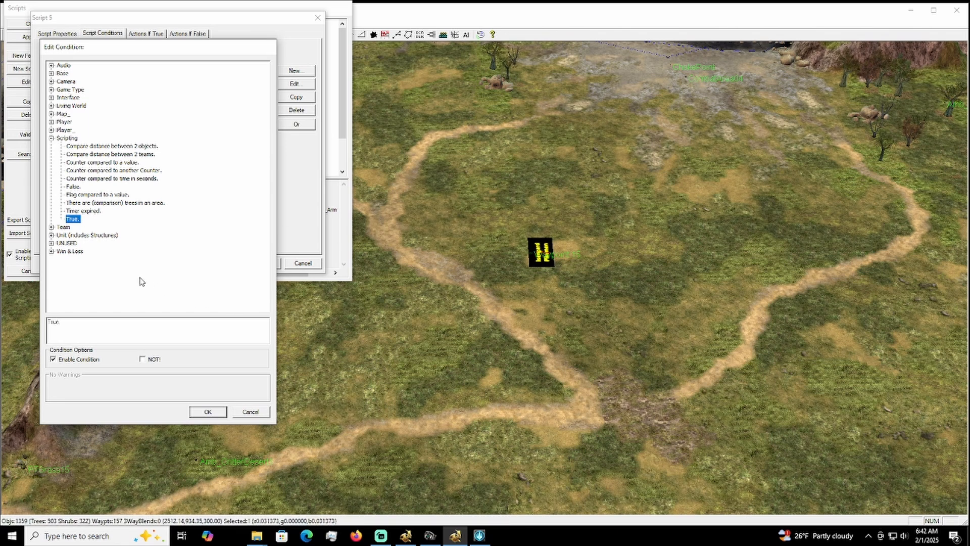
left_click(51, 236)
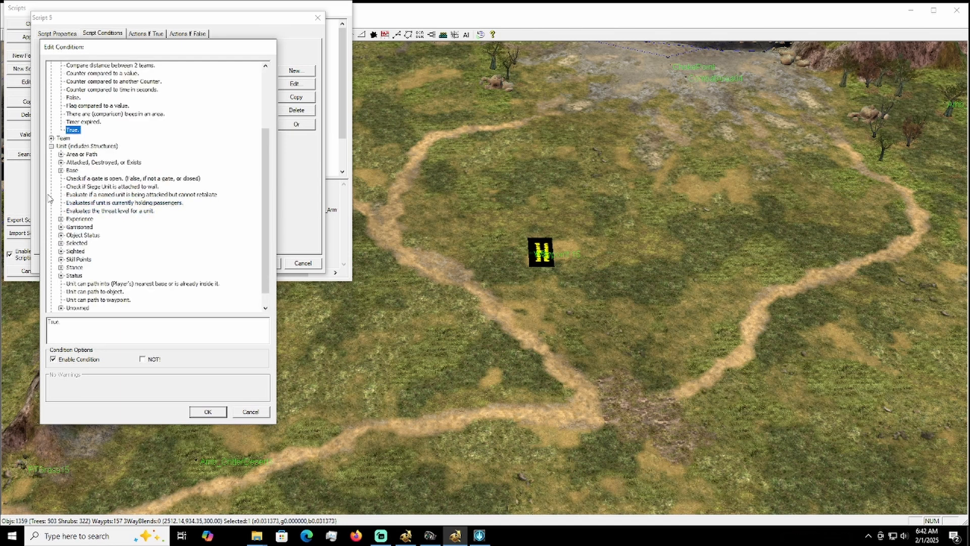
scroll(50, 200, "down", 1)
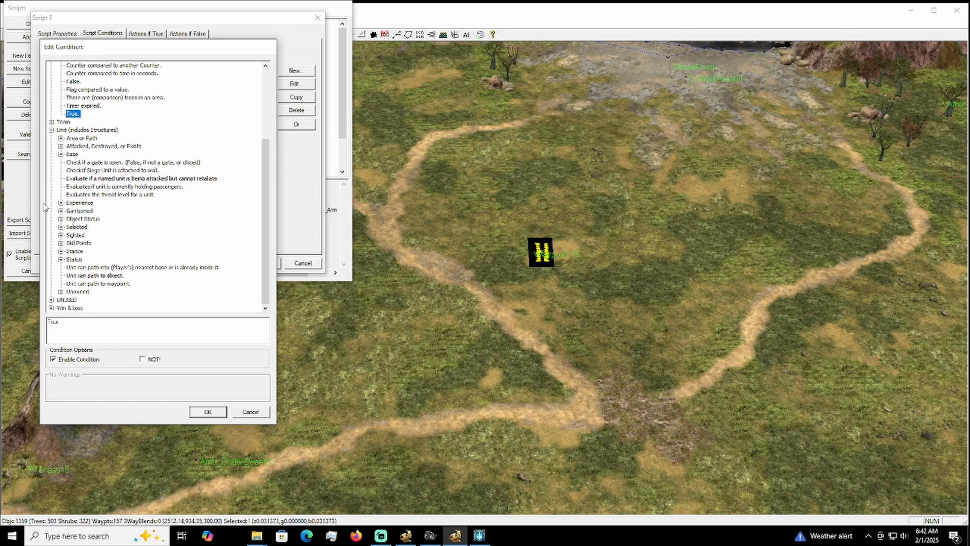
left_click(60, 146)
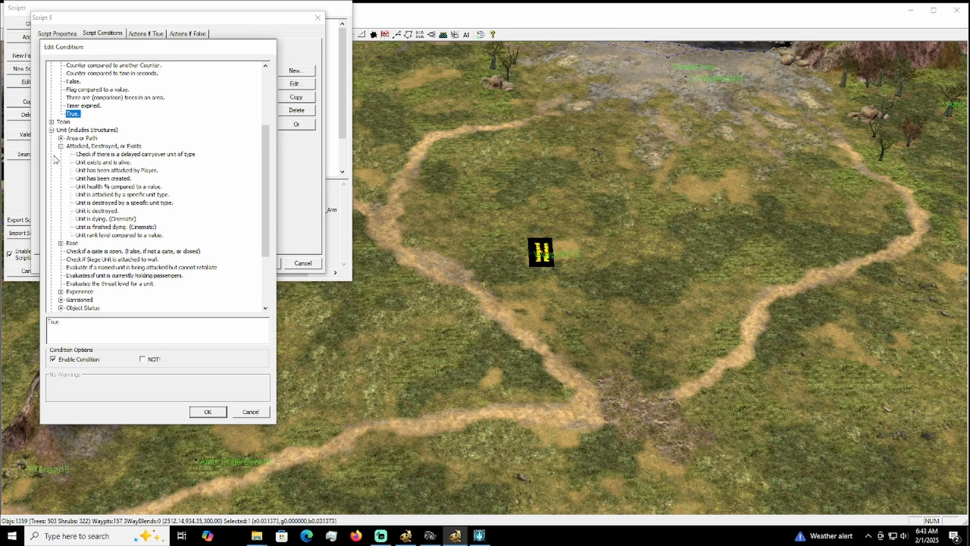
left_click(76, 211)
left_click(63, 322)
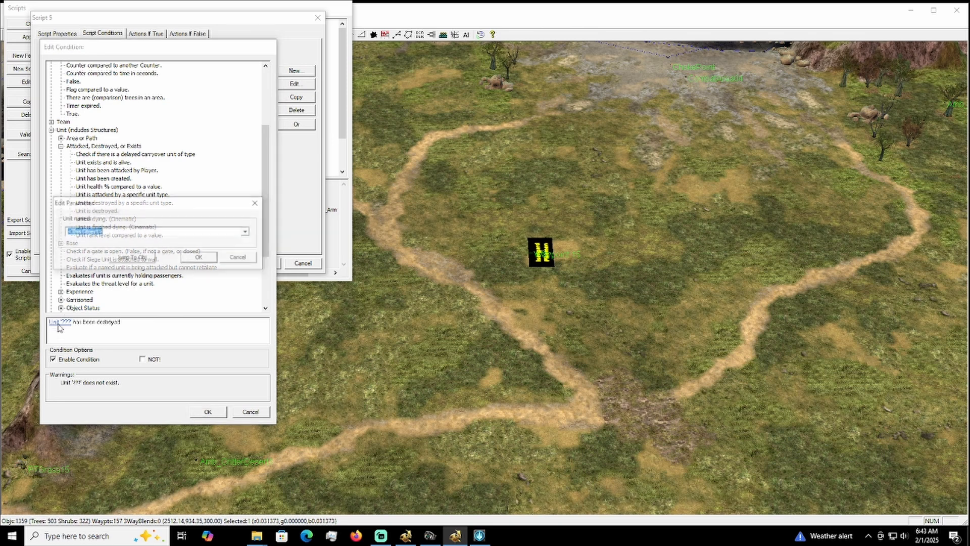
left_click(247, 231)
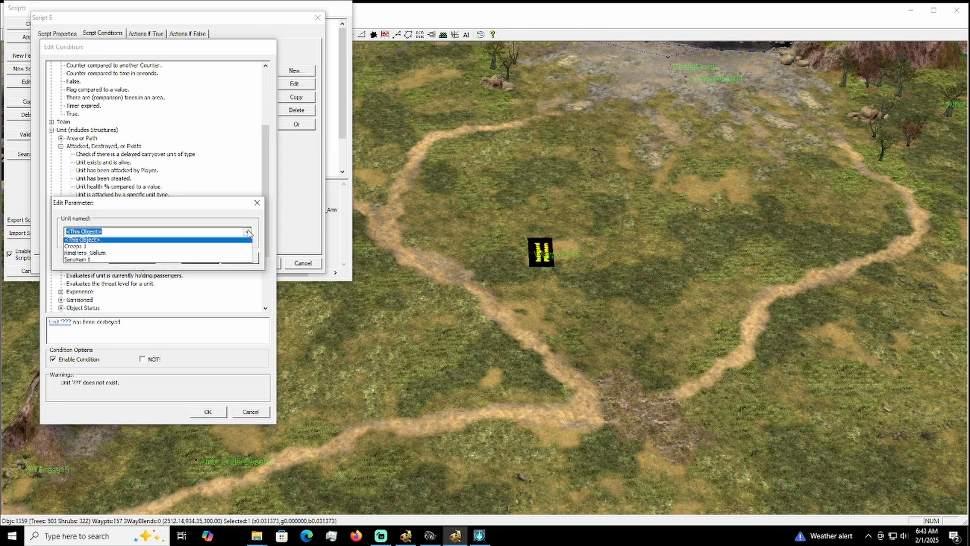
left_click(85, 247)
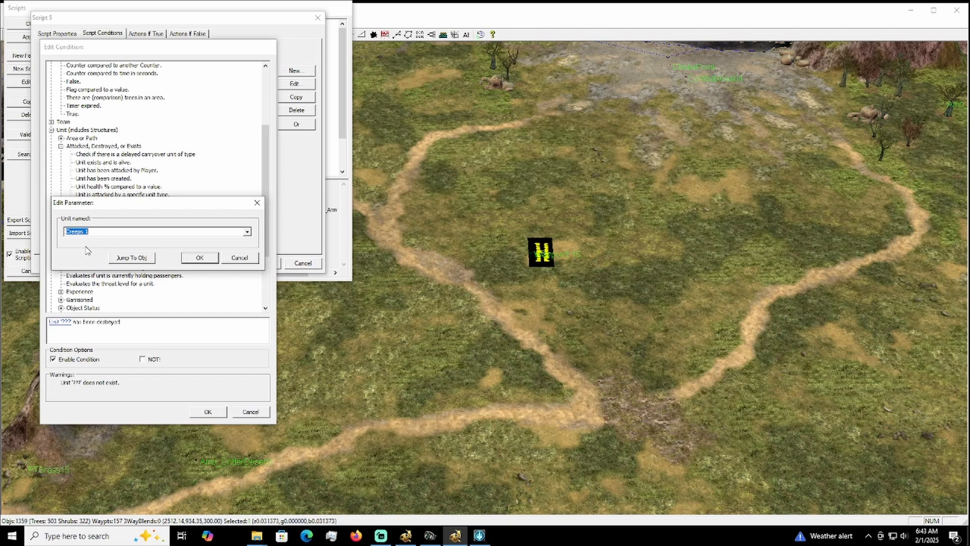
left_click(208, 259)
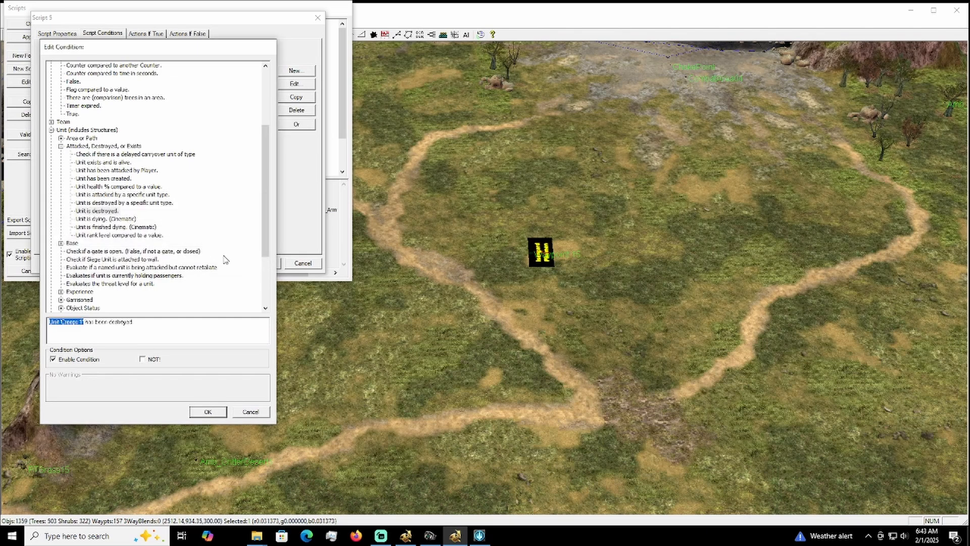
left_click(208, 412)
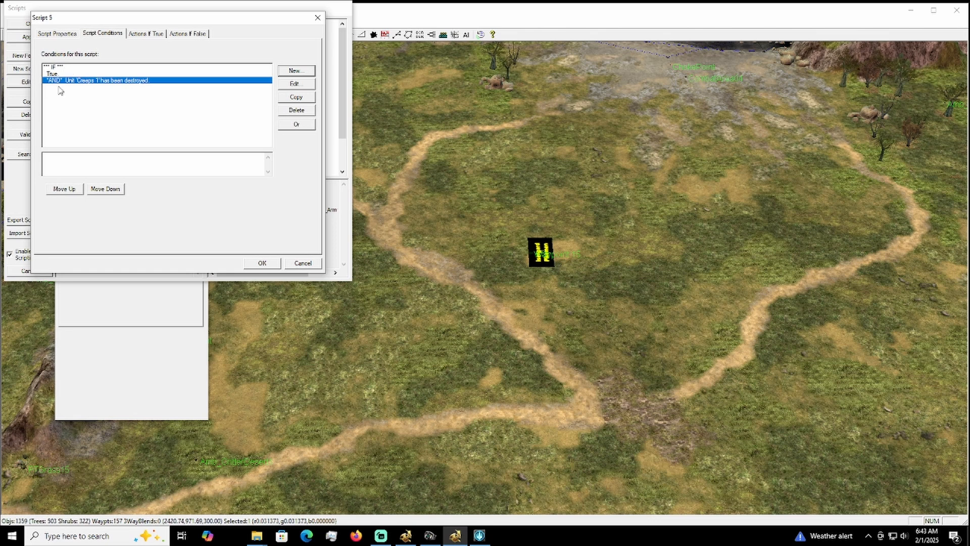
- Replace Script 5's science-granting action with Player_1 firing SpellBookArmyoftheDead at Waypoint 15, and confirm the script
left_click(149, 36)
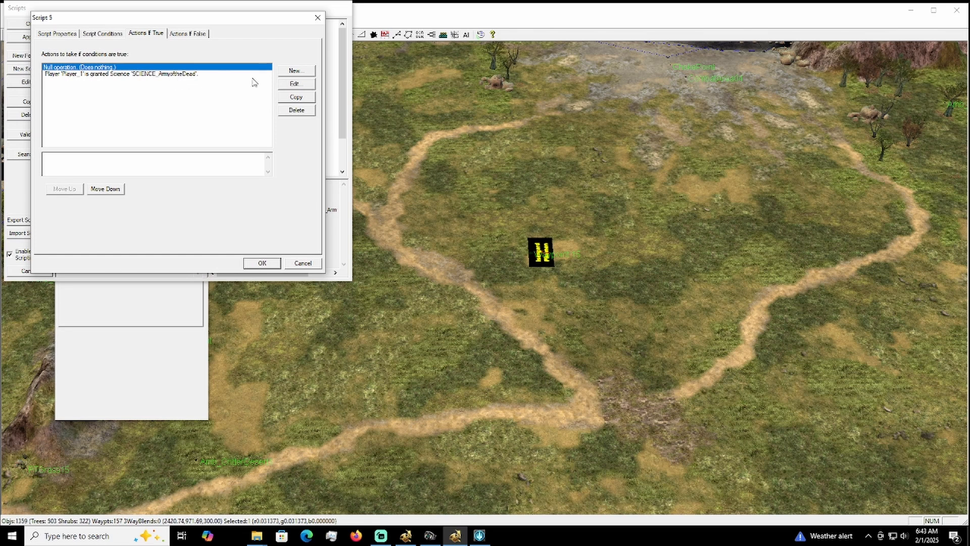
left_click(188, 75)
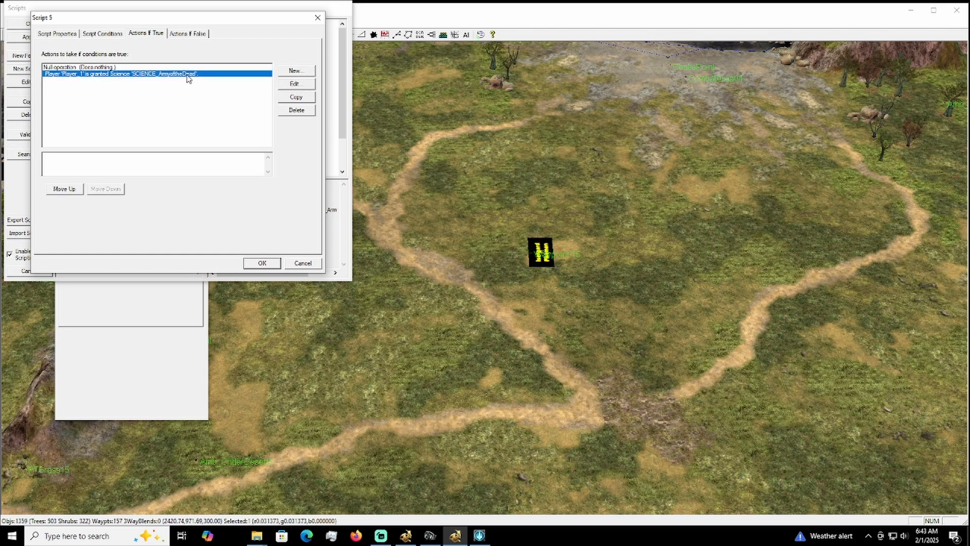
left_click(303, 75)
left_click(249, 413)
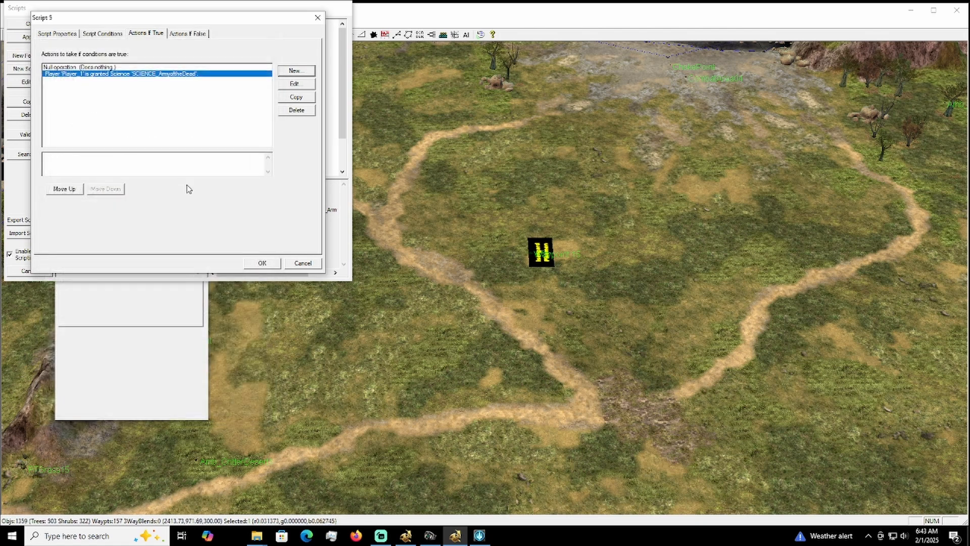
double_click(152, 76)
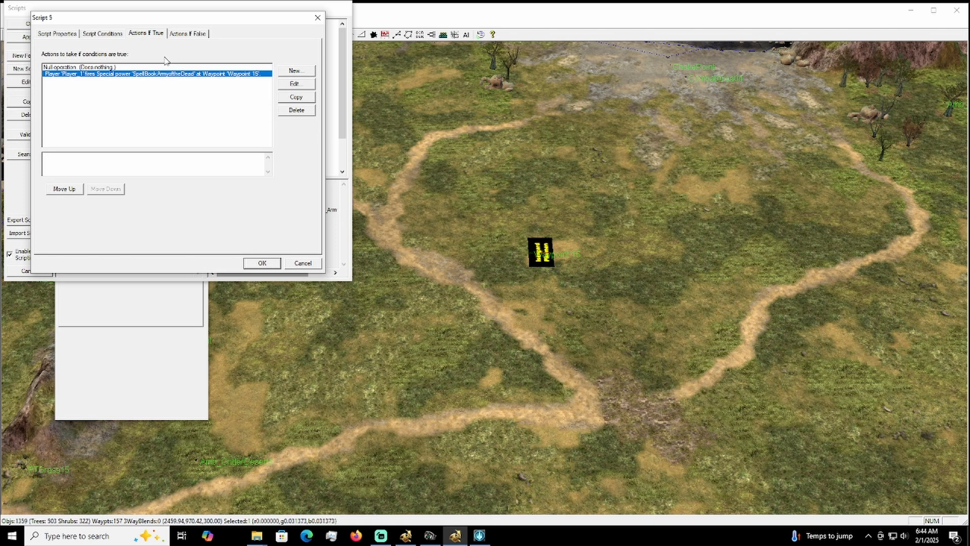
left_click(109, 34)
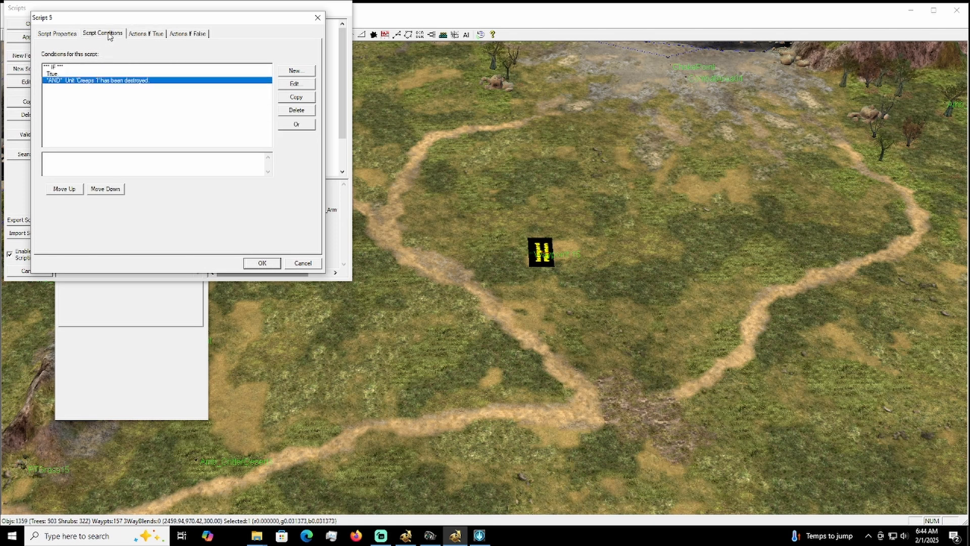
left_click(147, 35)
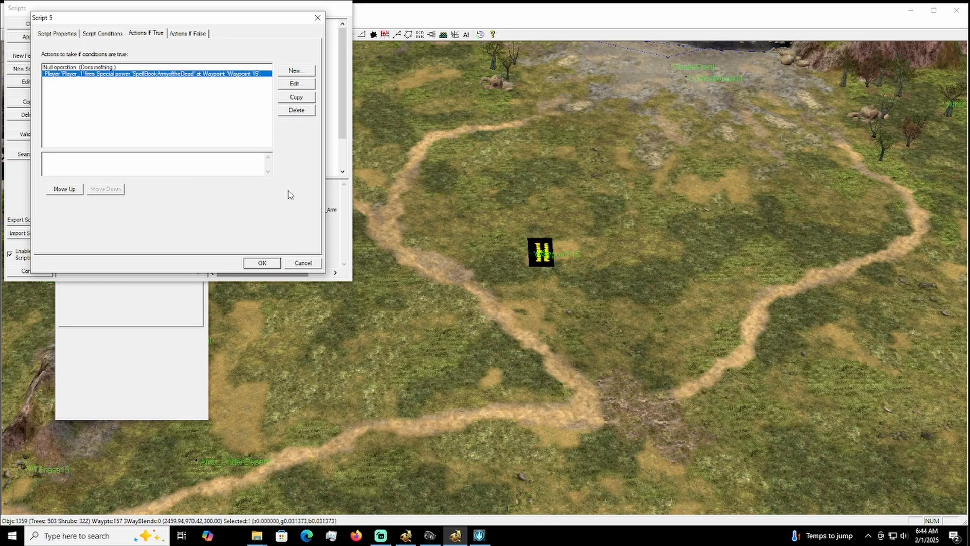
left_click(262, 263)
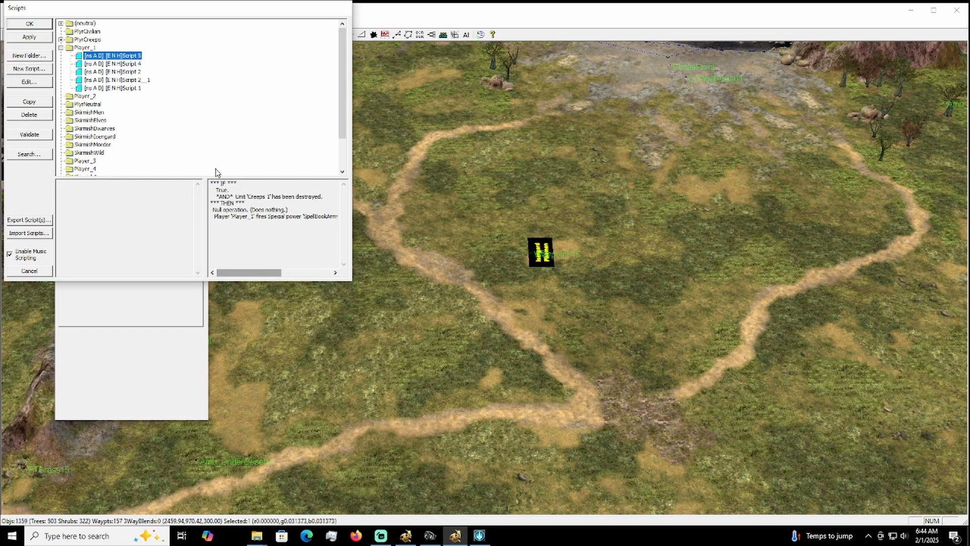
- Check the contents of Player_1's Scripts 4, 2 and 5, and close the scripts keeping the changes
left_click(134, 64)
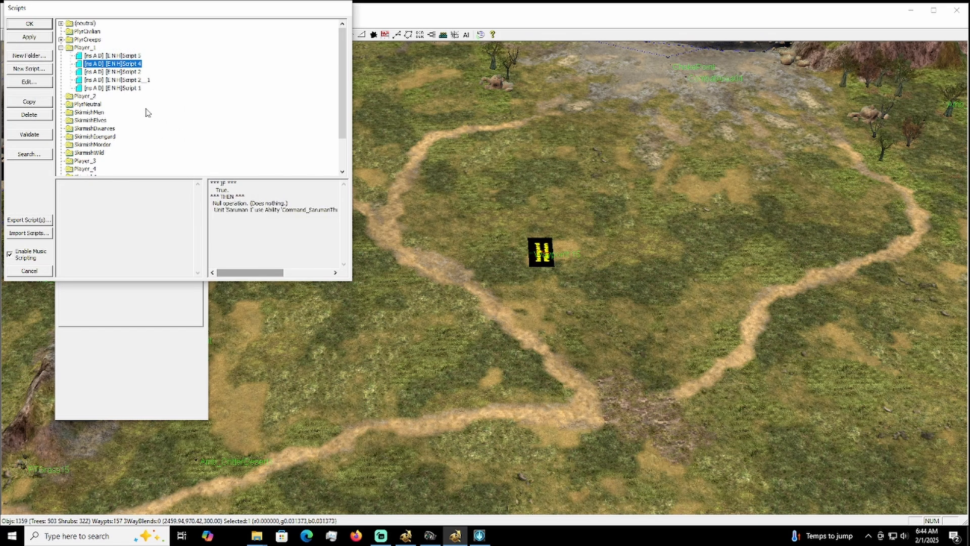
left_click(134, 73)
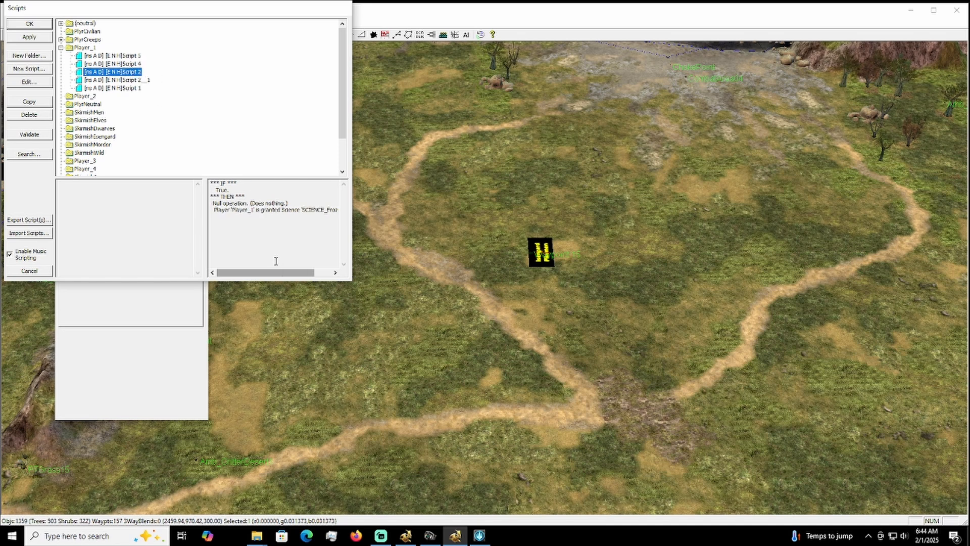
mouse_move(296, 272)
left_mouse_down()
mouse_move(311, 280)
mouse_move(283, 273)
left_mouse_up()
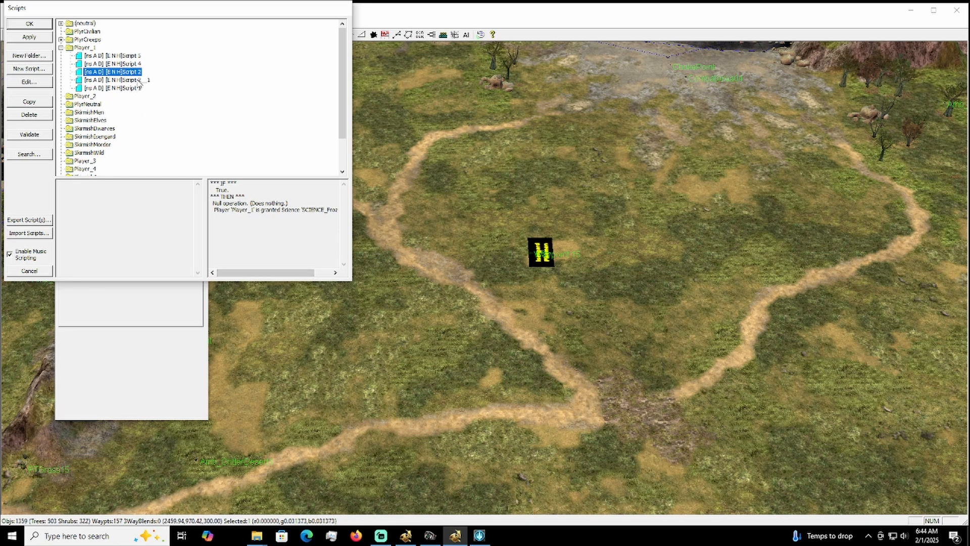
left_click(126, 56)
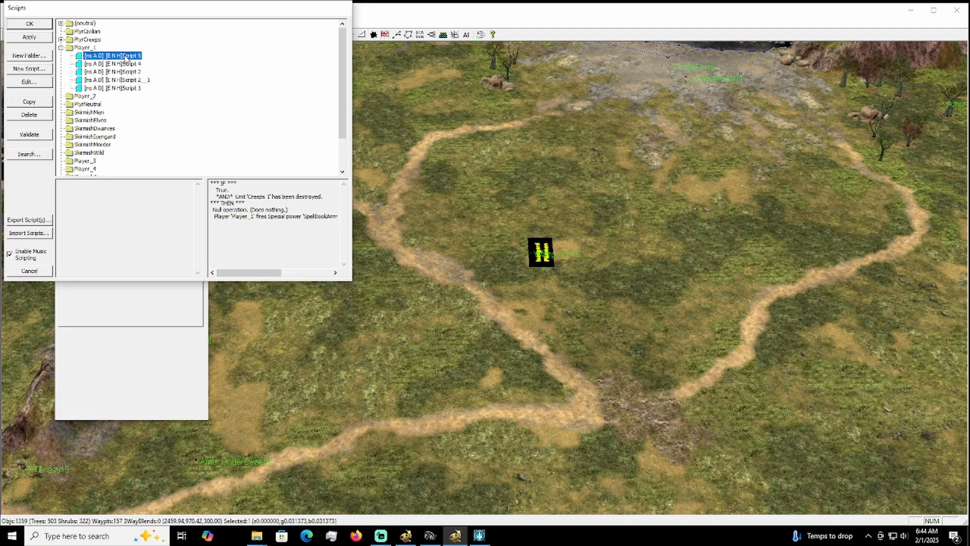
left_click(37, 24)
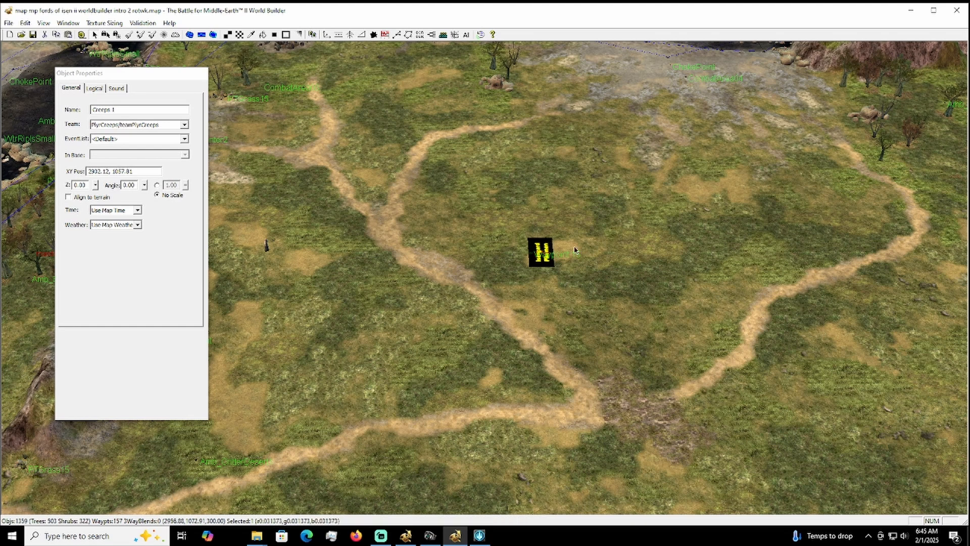
- Place three copies of the Isengard pikemen horde in a column beside the original at Waypoint 15
left_click_drag(575, 250, 611, 311)
key("ctrl+v")
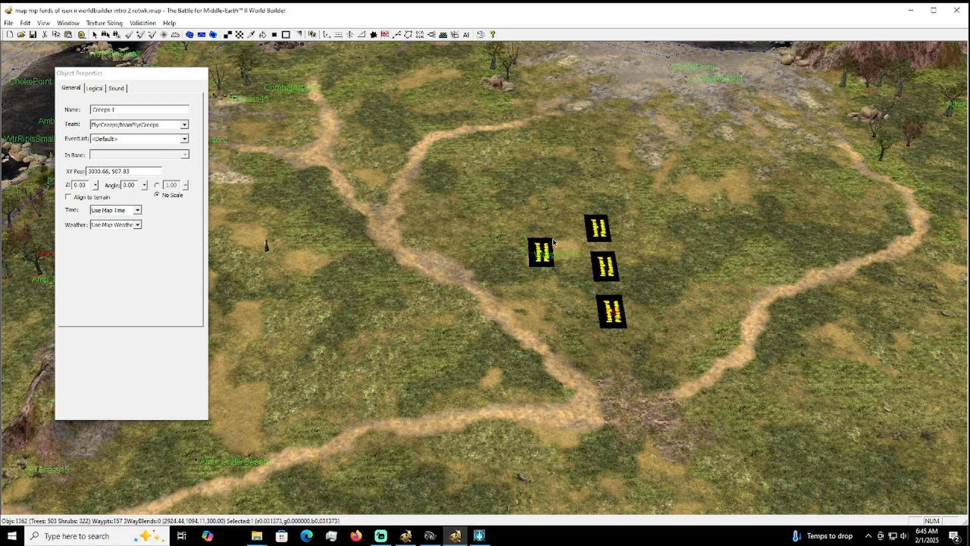
right_click_drag(569, 211, 562, 233)
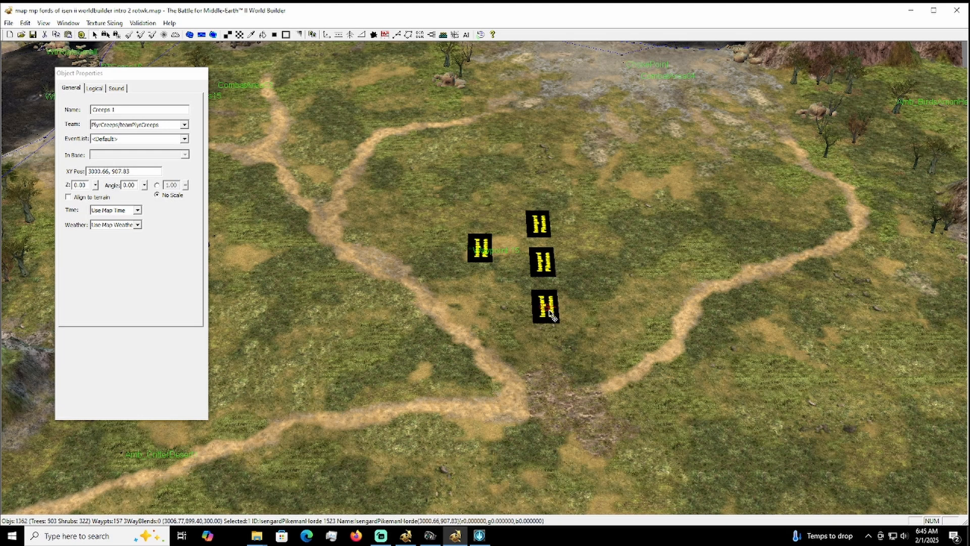
- Delete the two lower copies in the column of Isengard pikemen hordes at Waypoint 15
key("Delete")
left_click(542, 262)
key("Delete")
- Clear the object name of the remaining copied Isengard pikemen horde
left_click(540, 225)
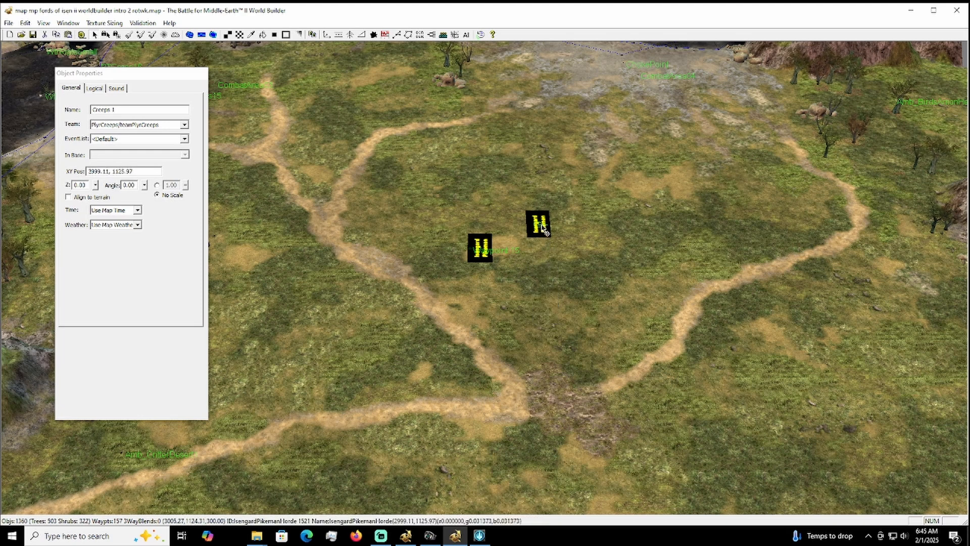
left_click(138, 110)
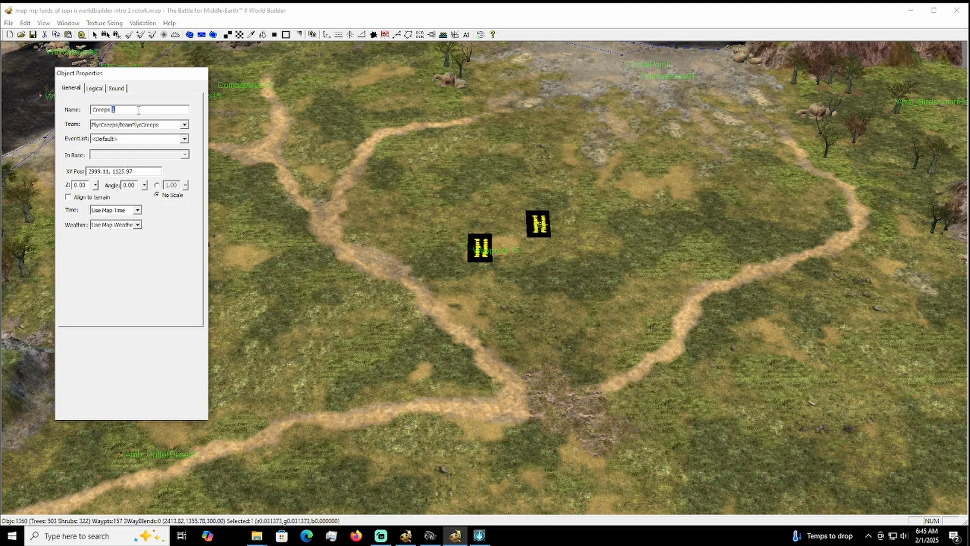
key("BackSpace")
key("BackSpace")
key("BackSpace")
key("BackSpace")
key("BackSpace")
key("BackSpace")
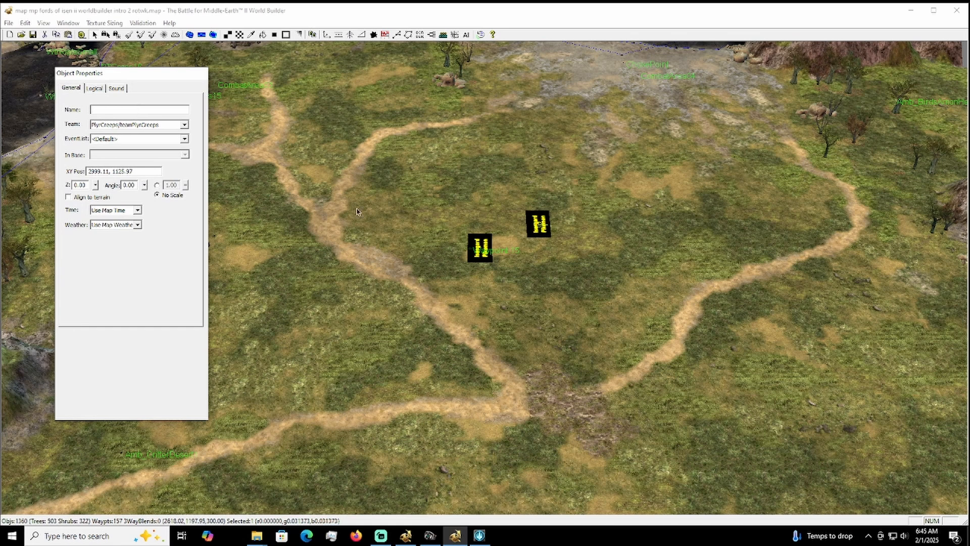
- Paste two copies of the unnamed Isengard pikemen horde and line them up in a column below it
left_click(543, 228)
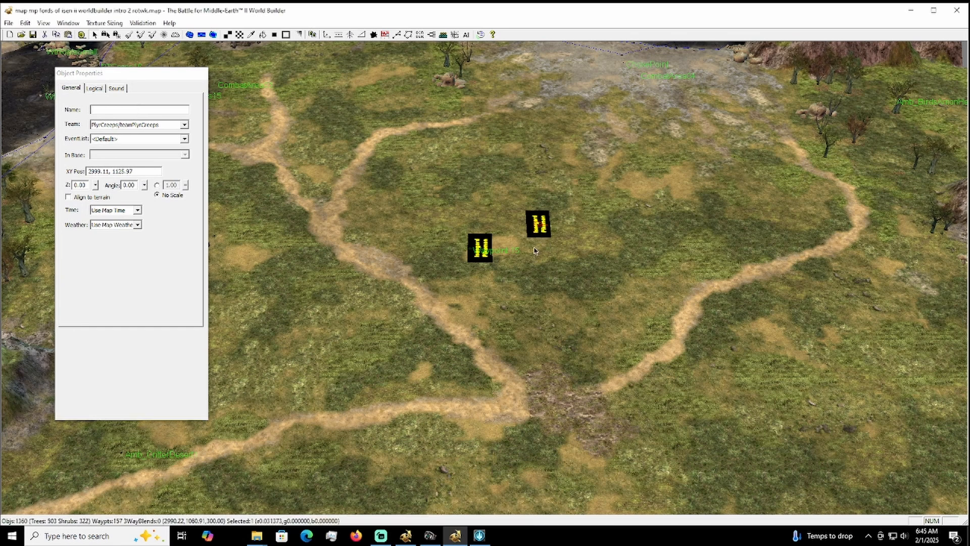
key("ctrl+v")
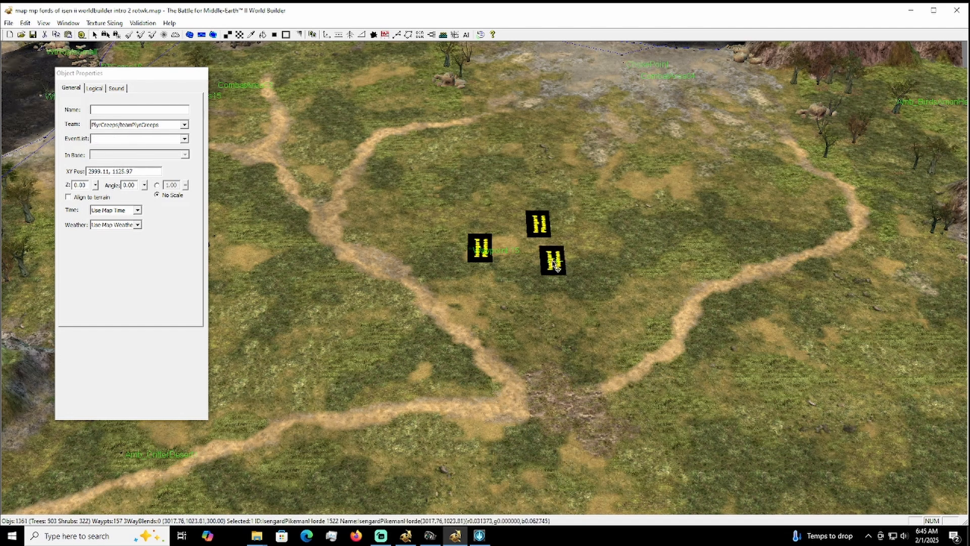
left_click_drag(552, 261, 543, 266)
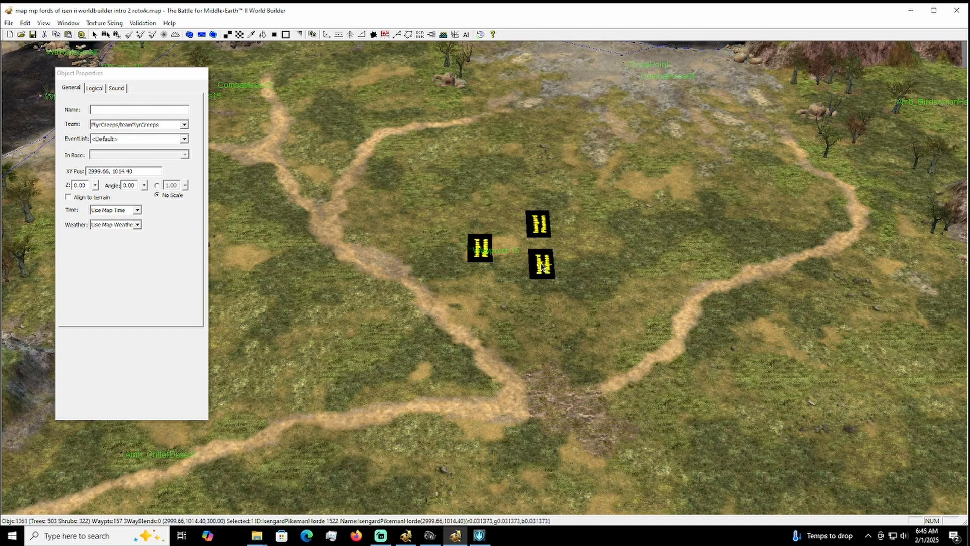
key("ctrl+v")
left_click_drag(552, 302, 545, 305)
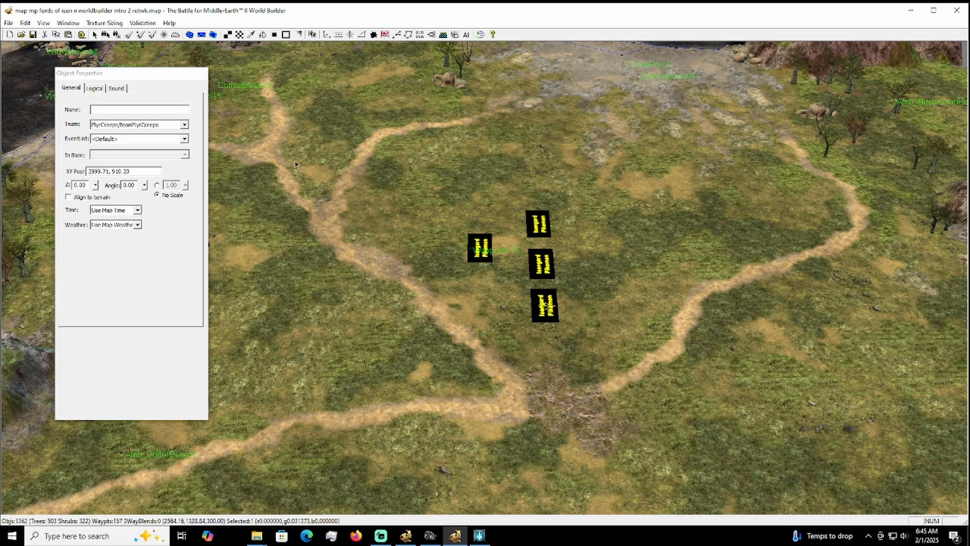
right_click_drag(524, 193, 432, 200)
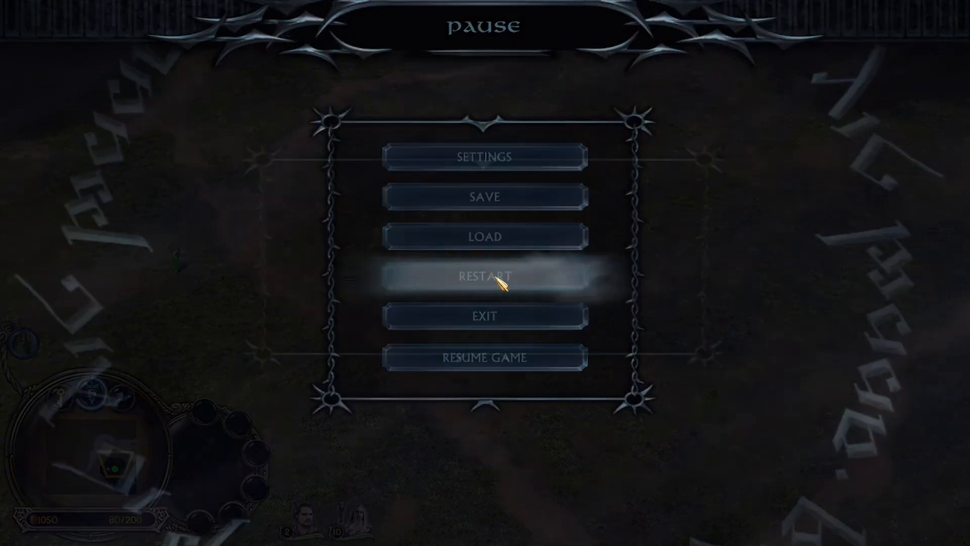
- Switch to the game, restart the mission to test the scripts, and check the available powers
left_click(498, 277)
left_click(416, 304)
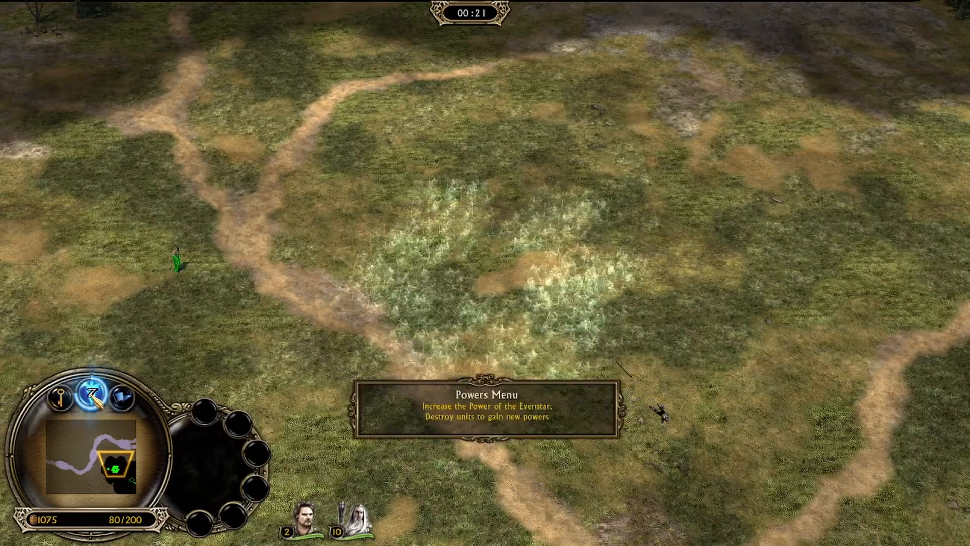
left_click(92, 395)
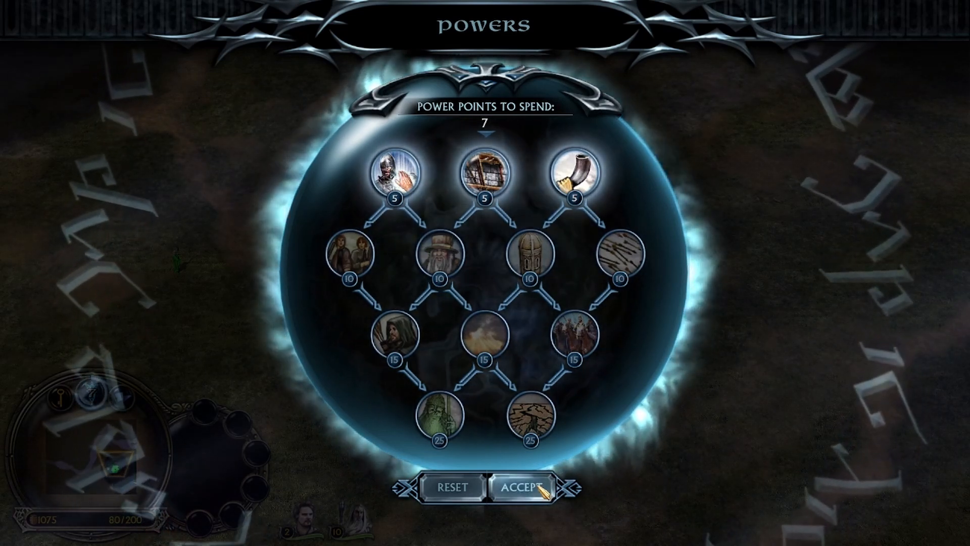
left_click(539, 488)
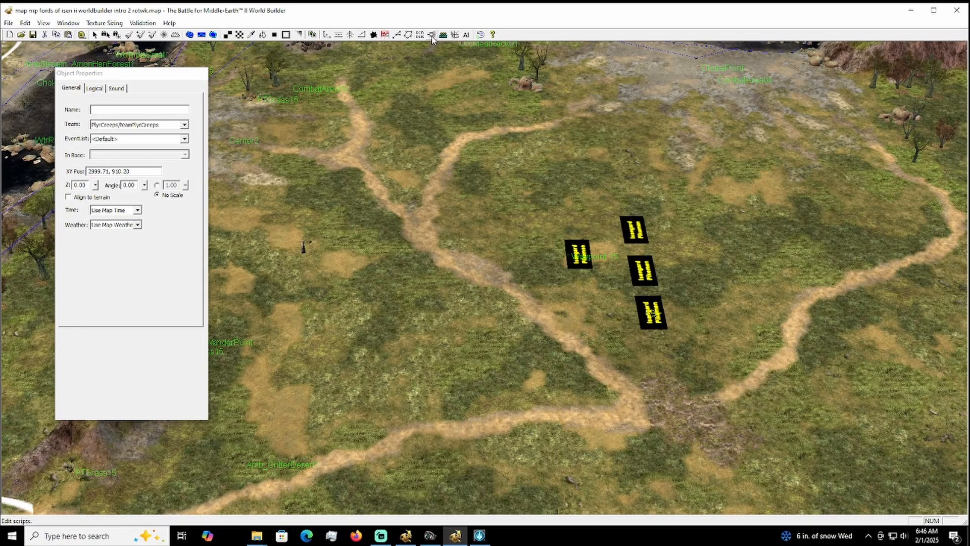
- Switch back to World Builder and review the conditions and actions of each of Player_1's scripts
left_click(432, 35)
left_click(61, 47)
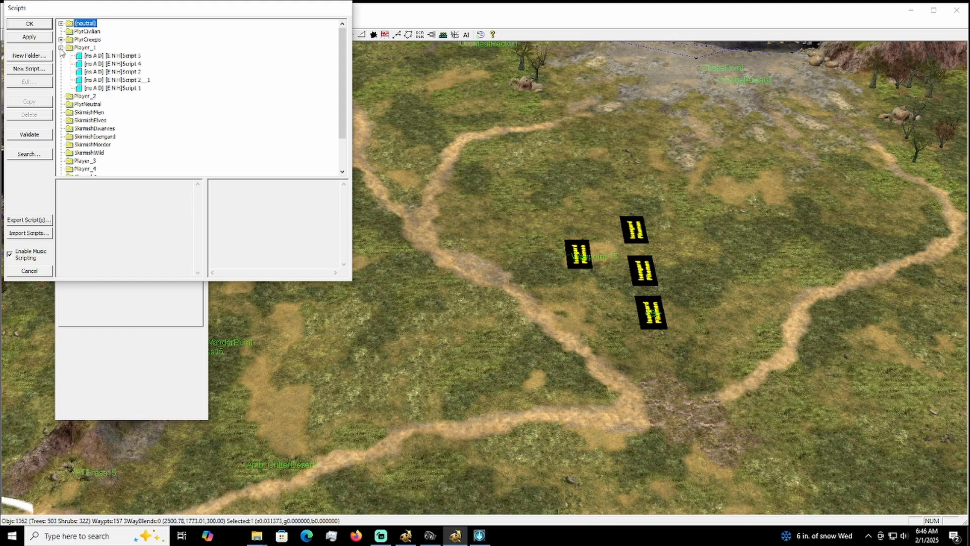
left_click(93, 56)
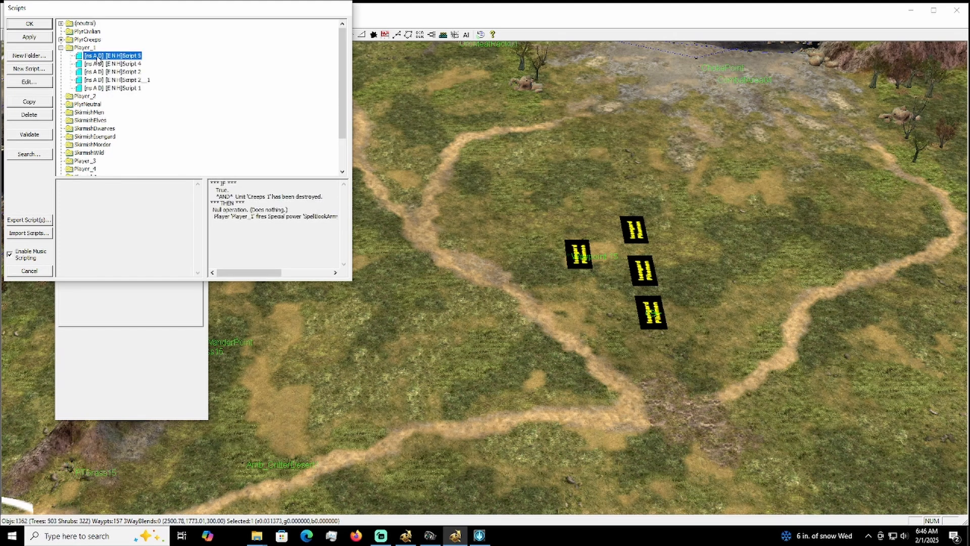
left_click(111, 64)
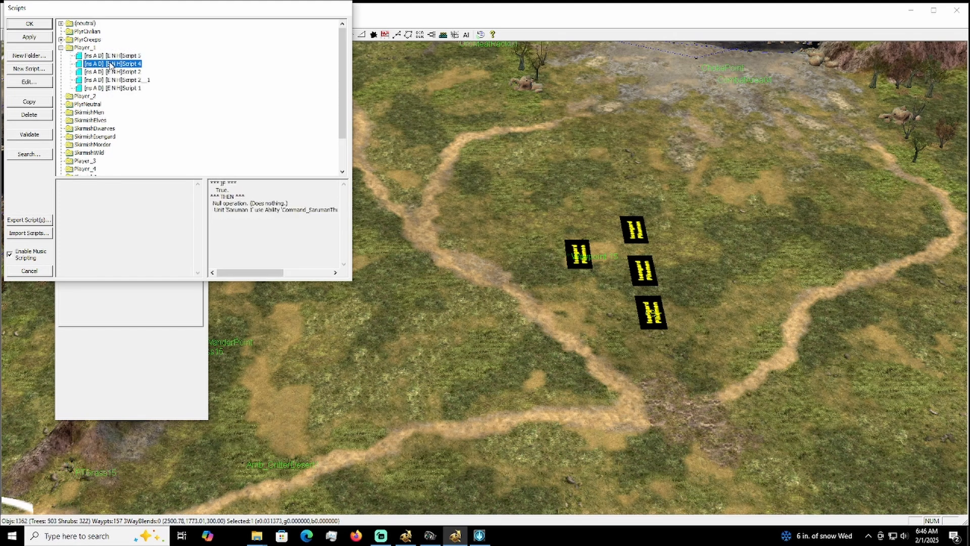
left_click(133, 72)
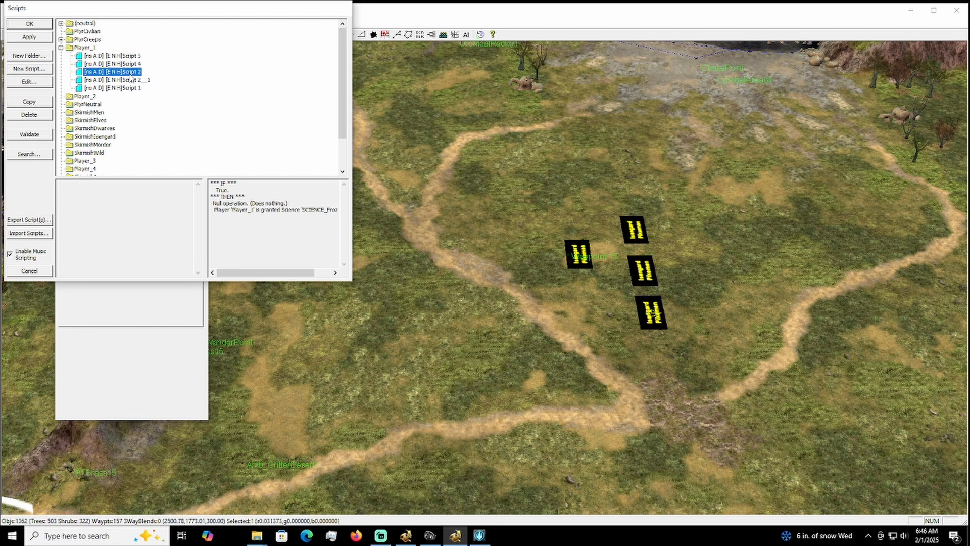
left_click(132, 80)
left_click(134, 89)
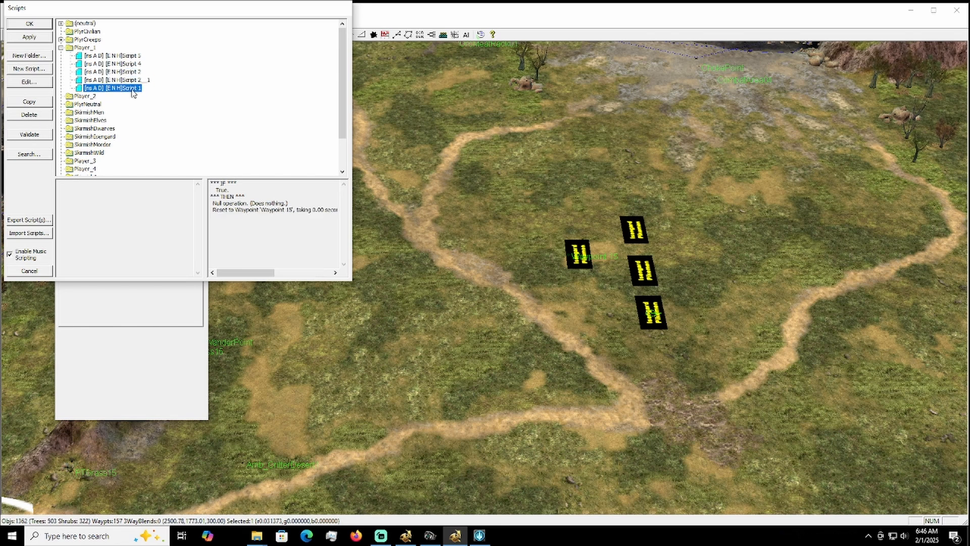
- Check the true-condition actions of Player_1's Script 5 and leave the script without changes
left_click(131, 56)
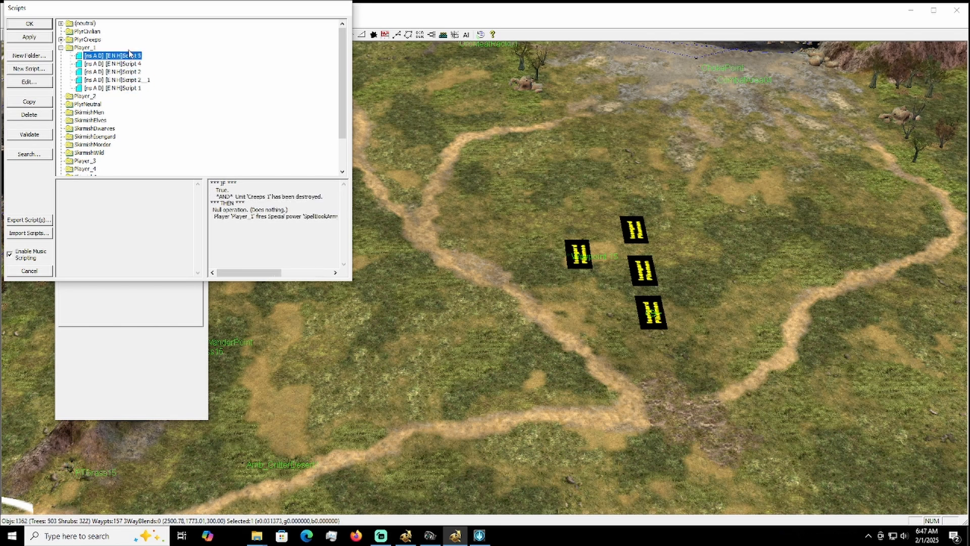
double_click(126, 56)
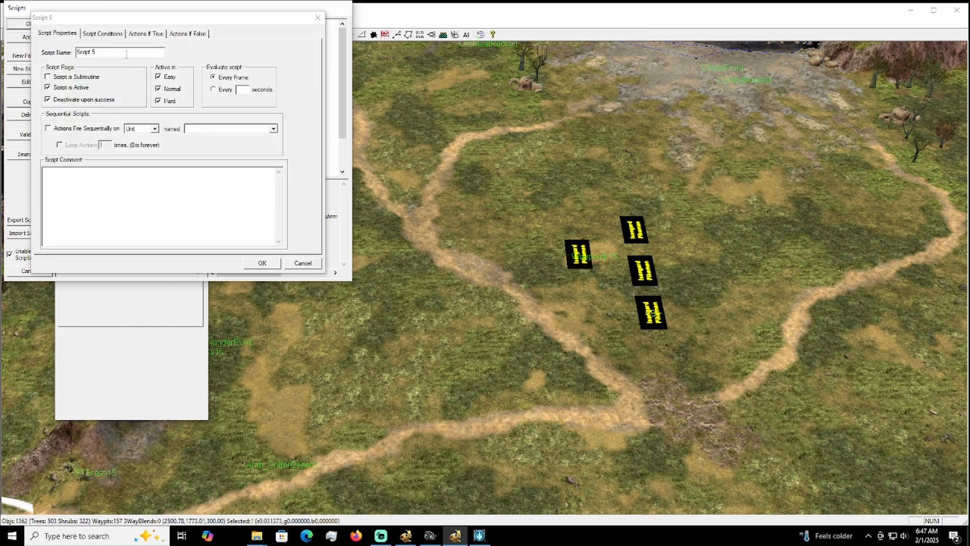
left_click(146, 33)
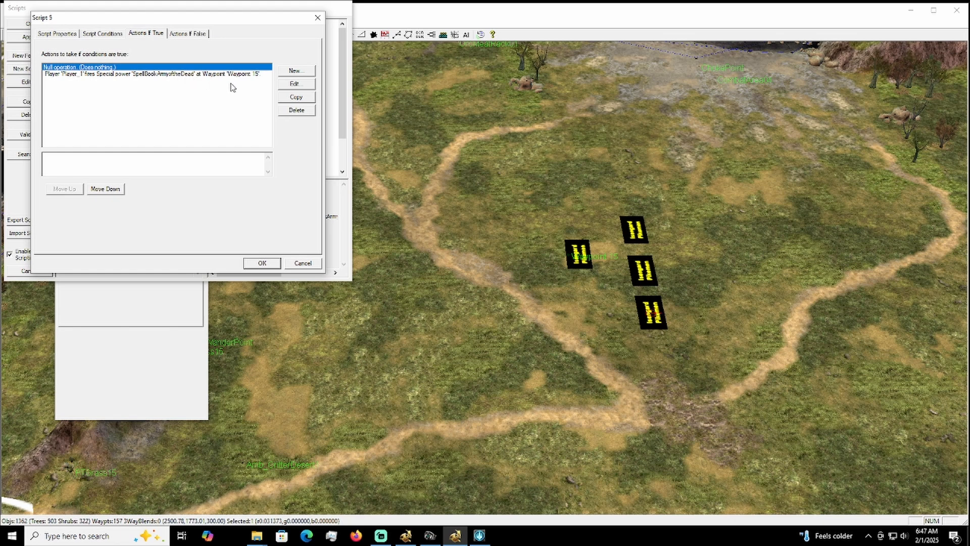
left_click(303, 263)
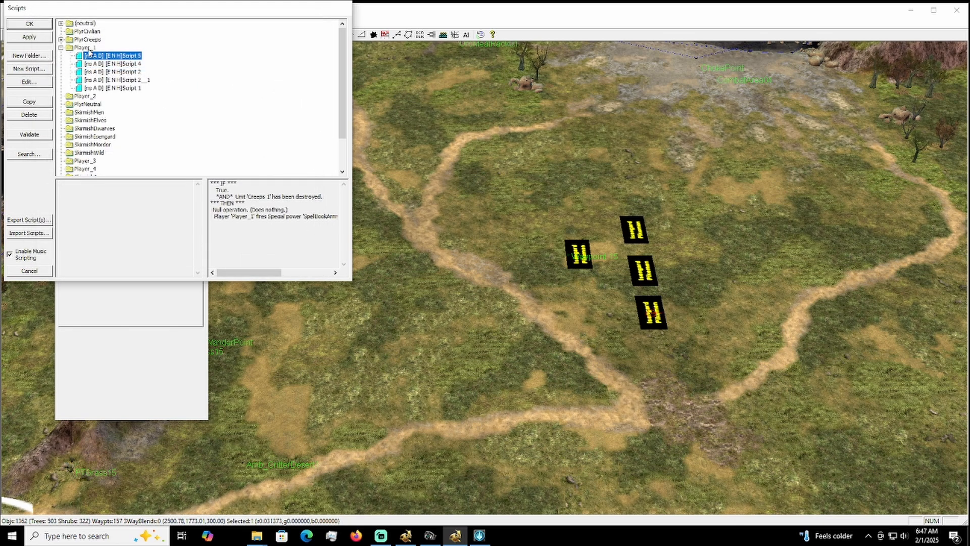
- Start a new script for Player_1 and look through the unit Special Power and CommandButton actions for its true-condition actions
left_click(86, 47)
left_click(30, 69)
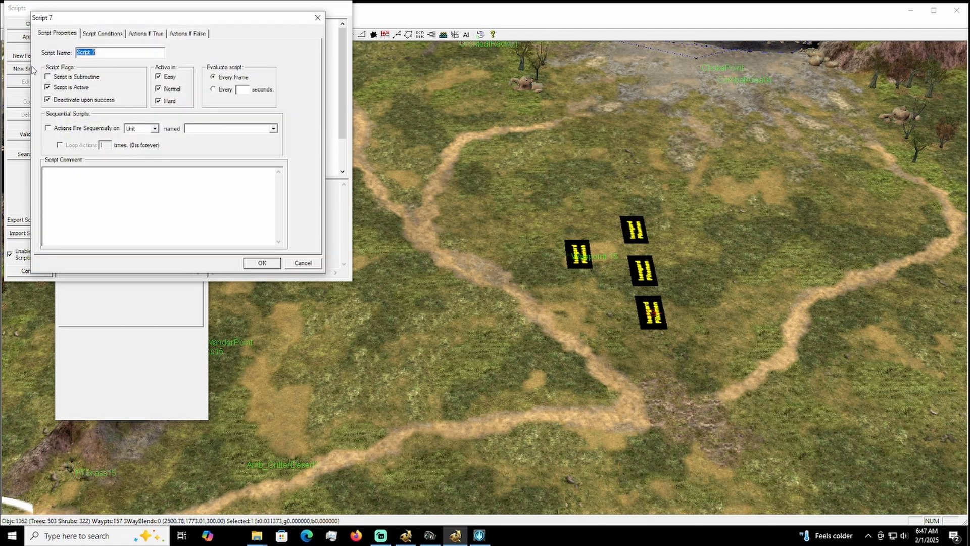
left_click(147, 34)
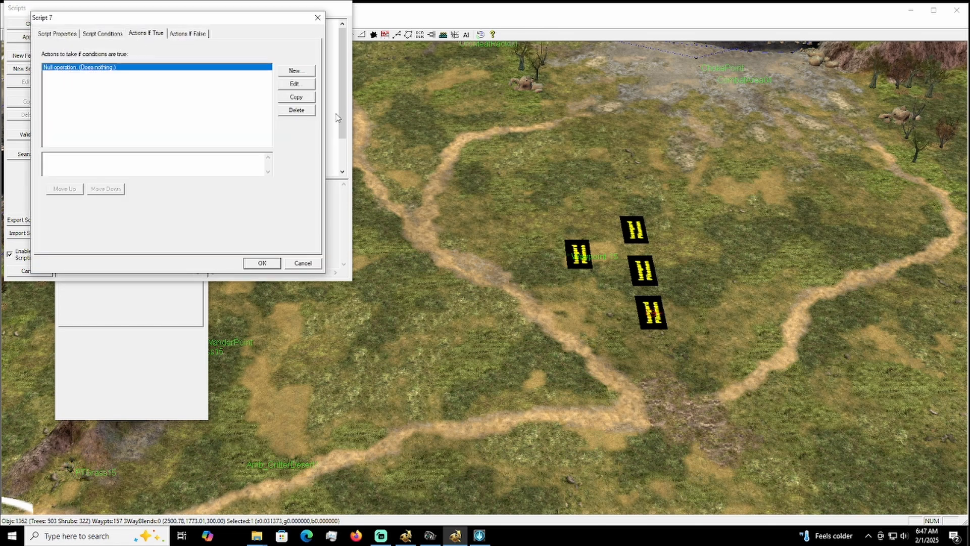
left_click(298, 72)
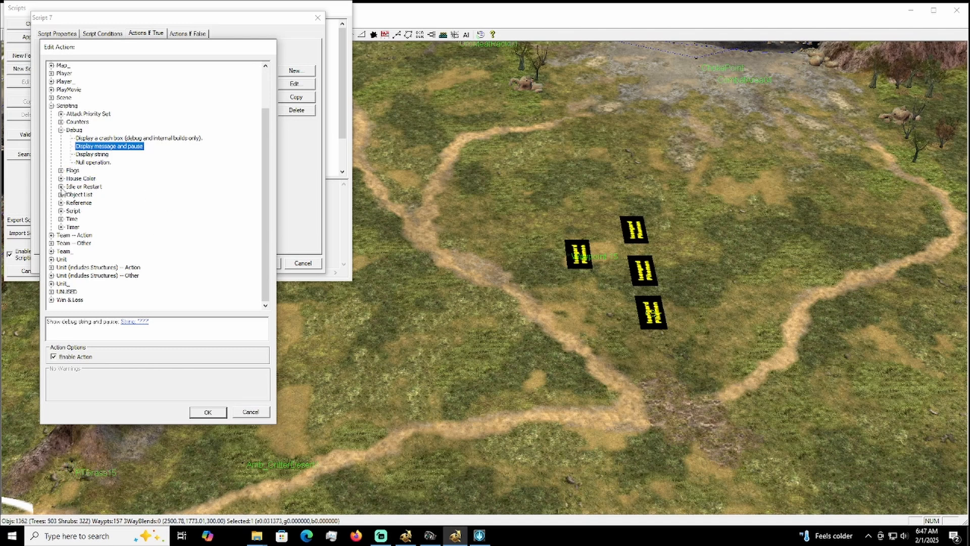
left_click(52, 268)
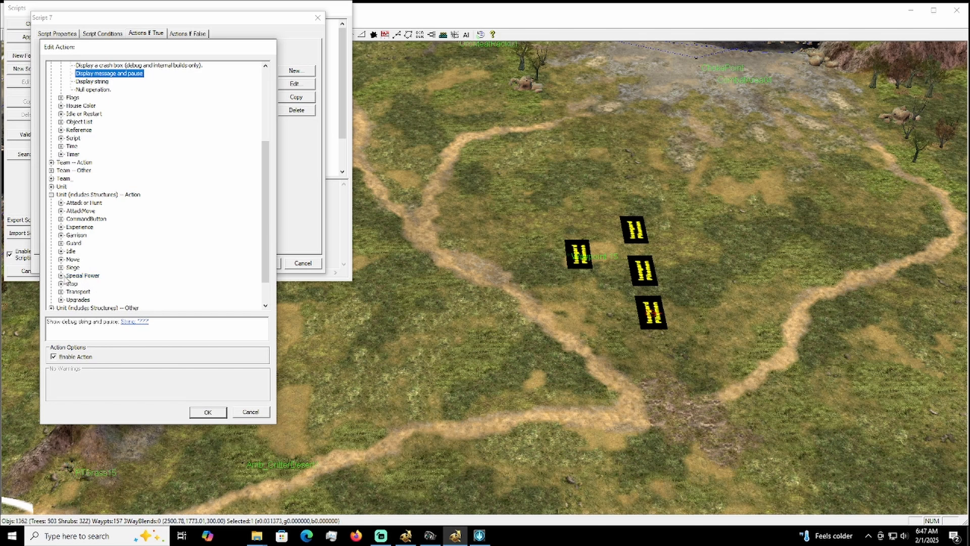
left_click(61, 275)
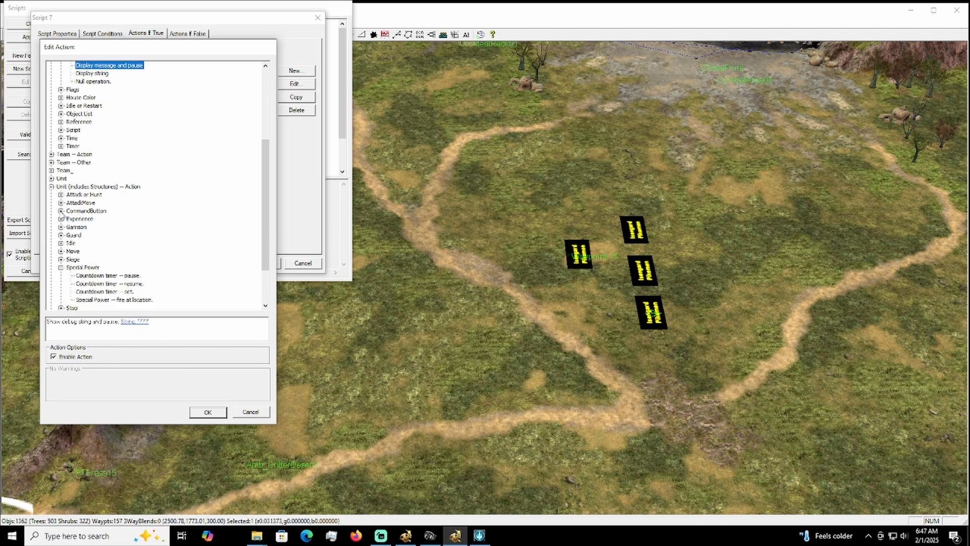
left_click(60, 210)
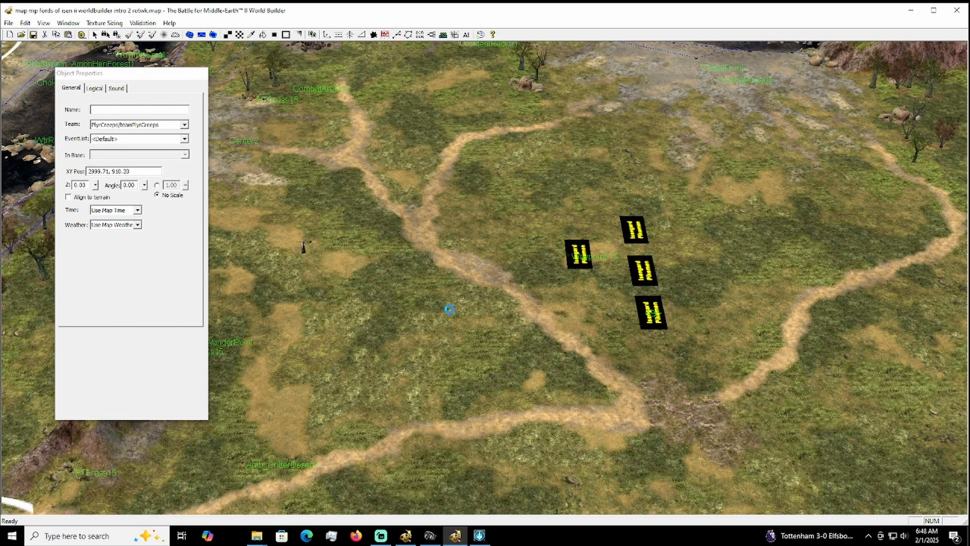
- Assign the four Isengard pikemen hordes around Waypoint 15 together to the team Player_4/teamPlayer_4
mouse_move(480, 538)
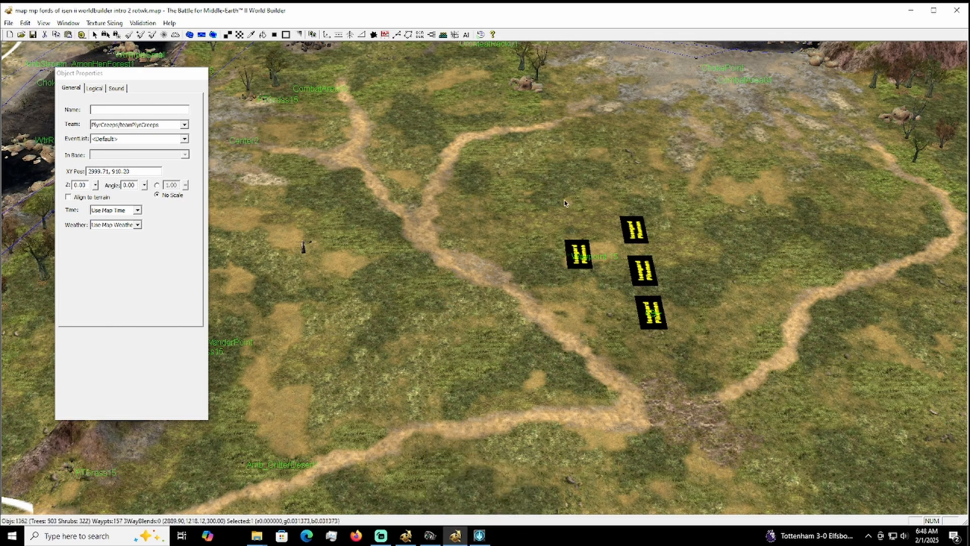
right_click_drag(562, 201, 471, 214)
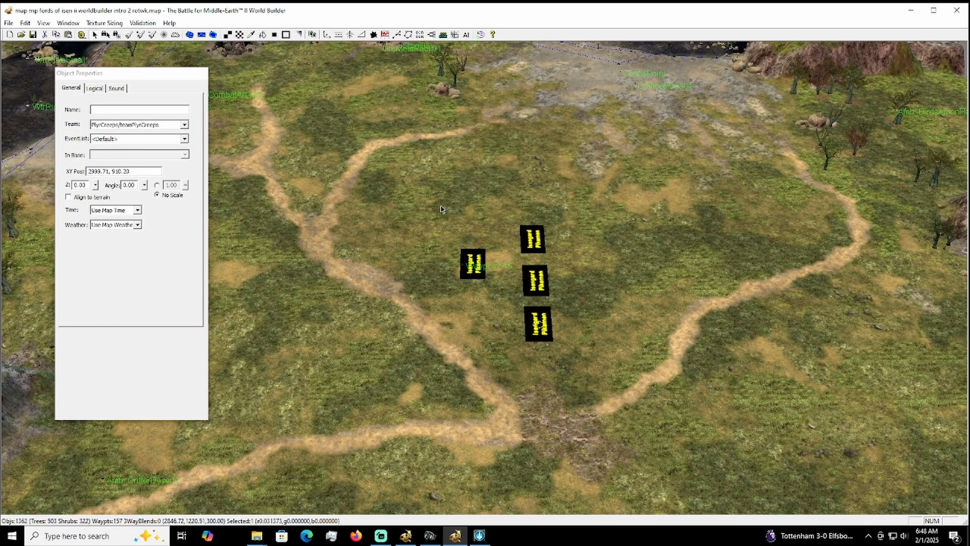
right_click_drag(439, 206, 453, 198)
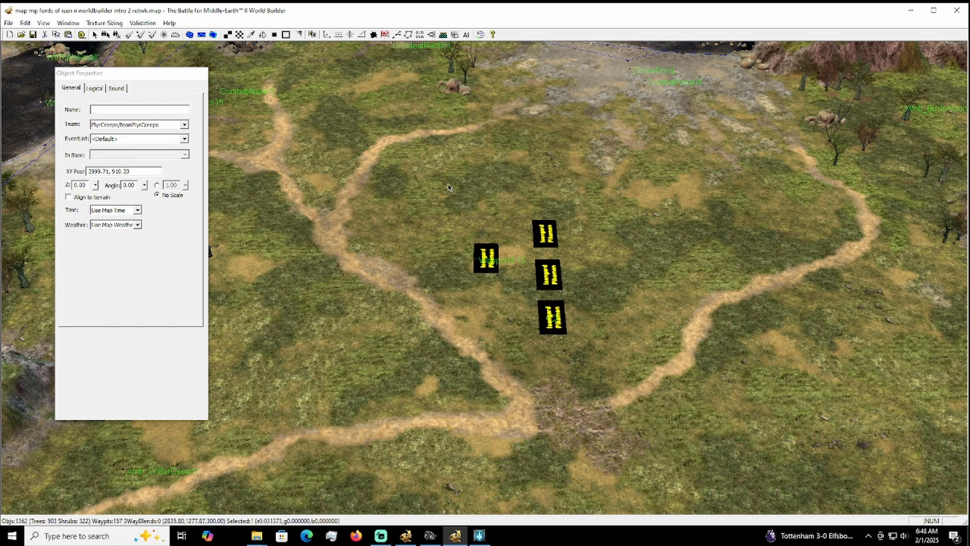
left_click_drag(441, 185, 591, 420)
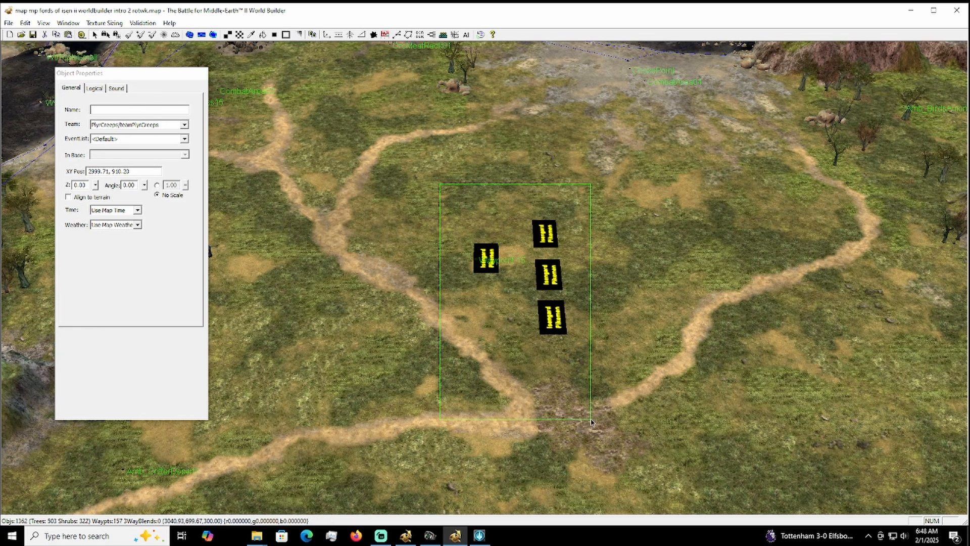
left_click_drag(591, 421, 591, 421)
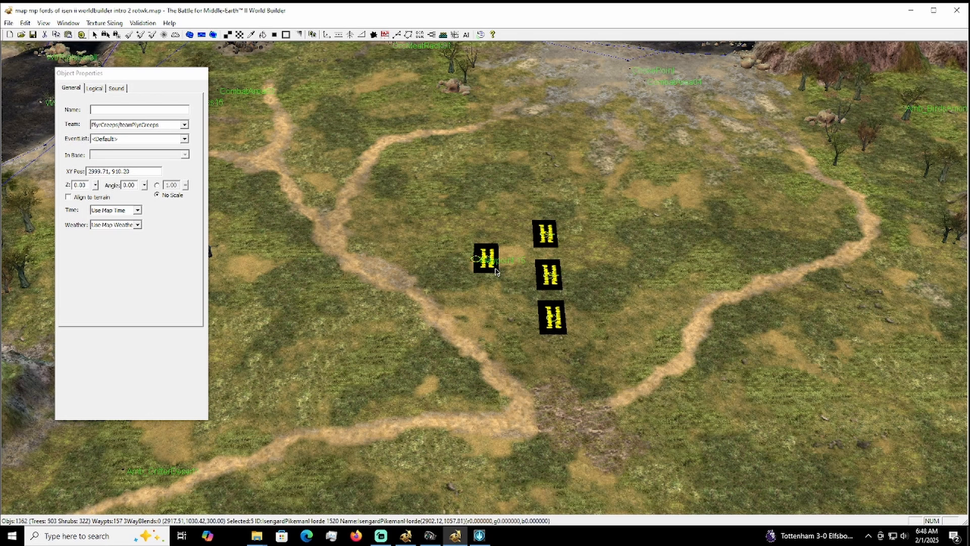
left_click(185, 125)
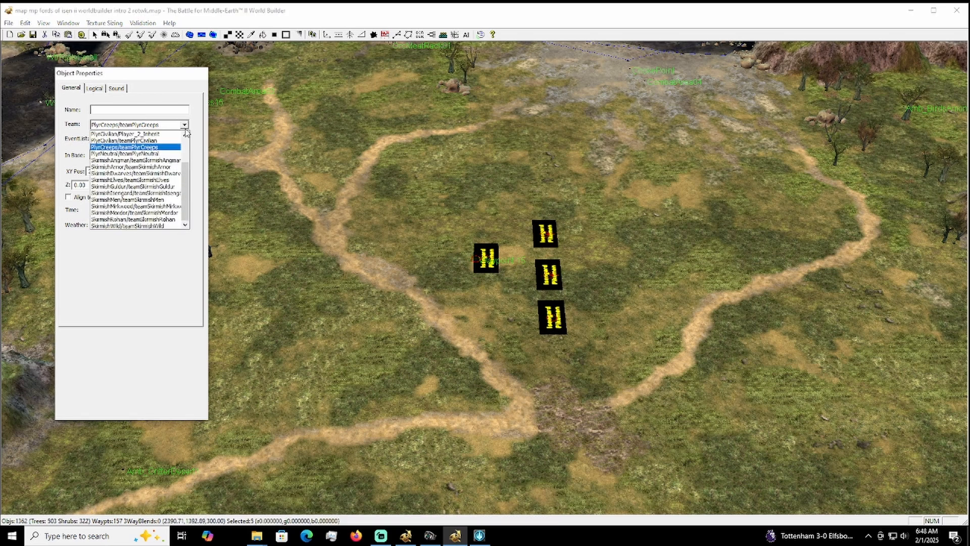
scroll(136, 192, "up", 2)
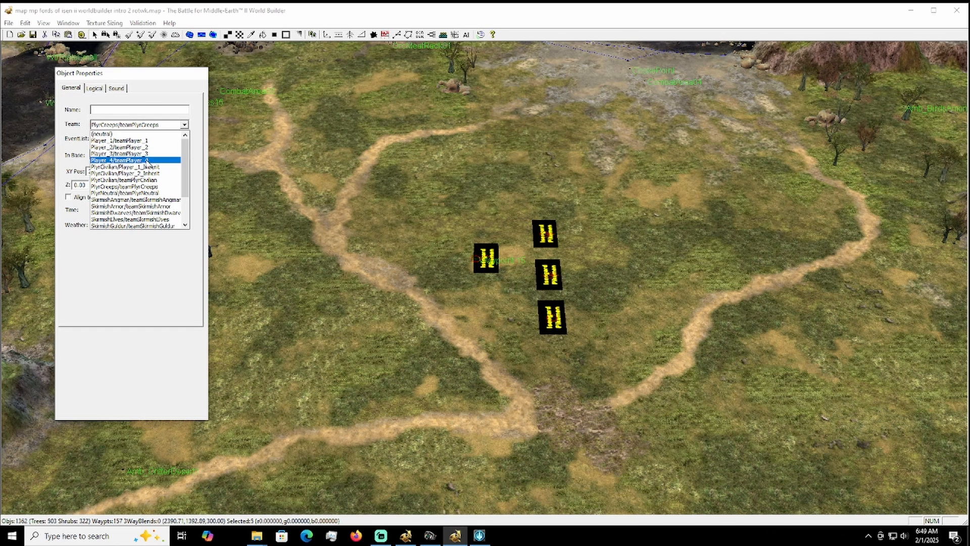
left_click(146, 161)
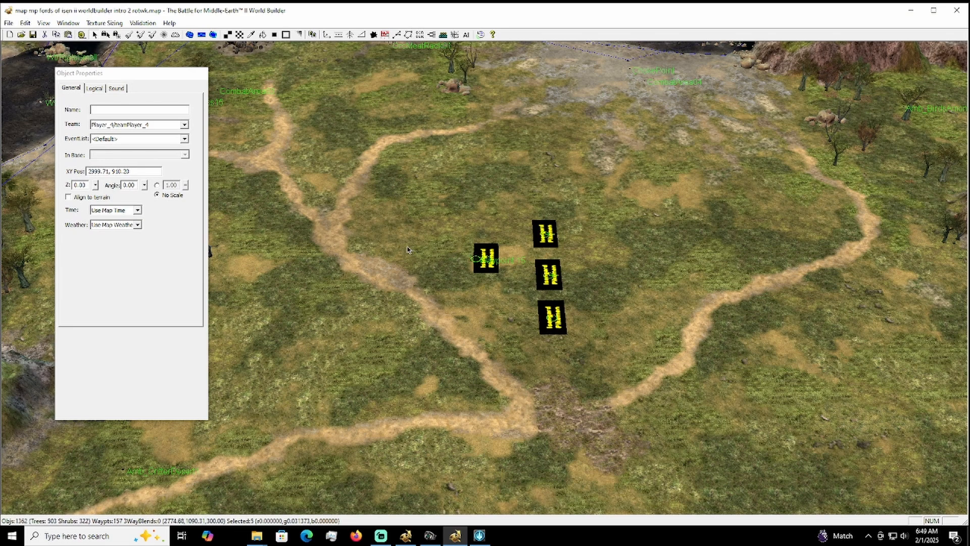
right_click_drag(399, 247, 426, 244)
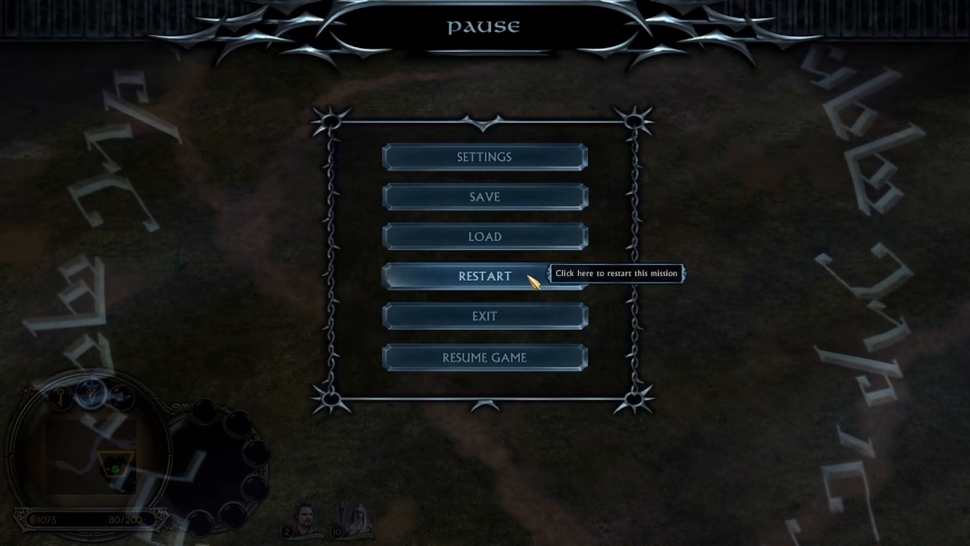
- Restart the mission in the game and check the spellbook powers screen for the Army of the Dead
left_click(530, 280)
left_click(402, 308)
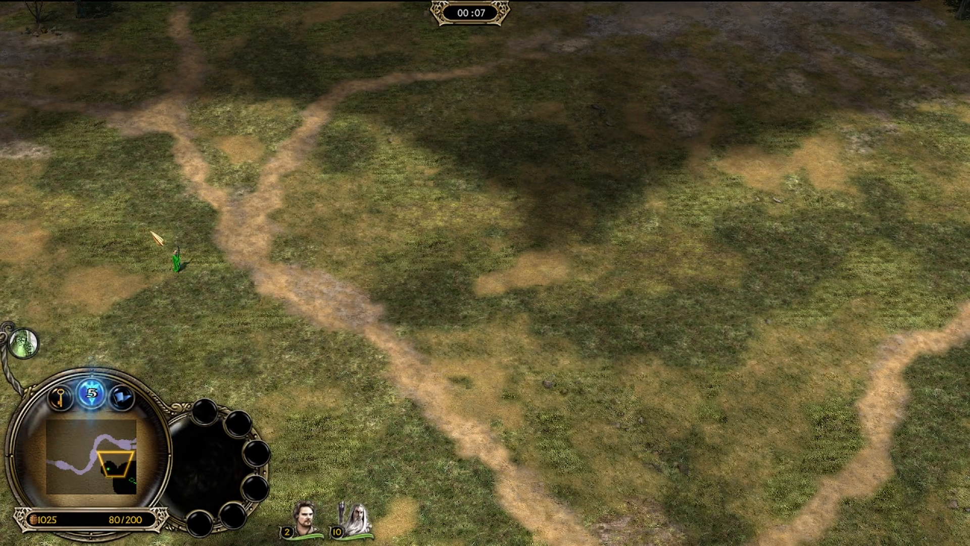
left_click(90, 389)
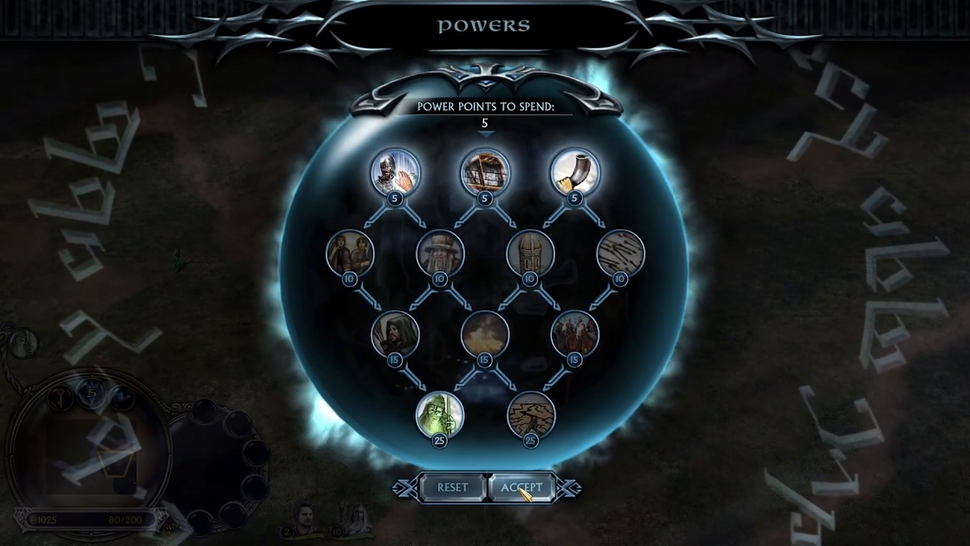
left_click(518, 488)
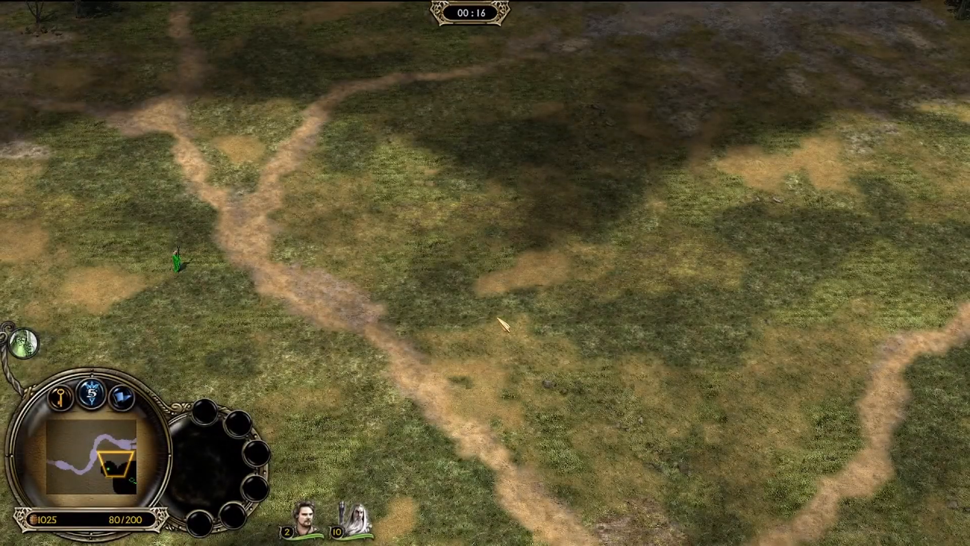
key("Escape")
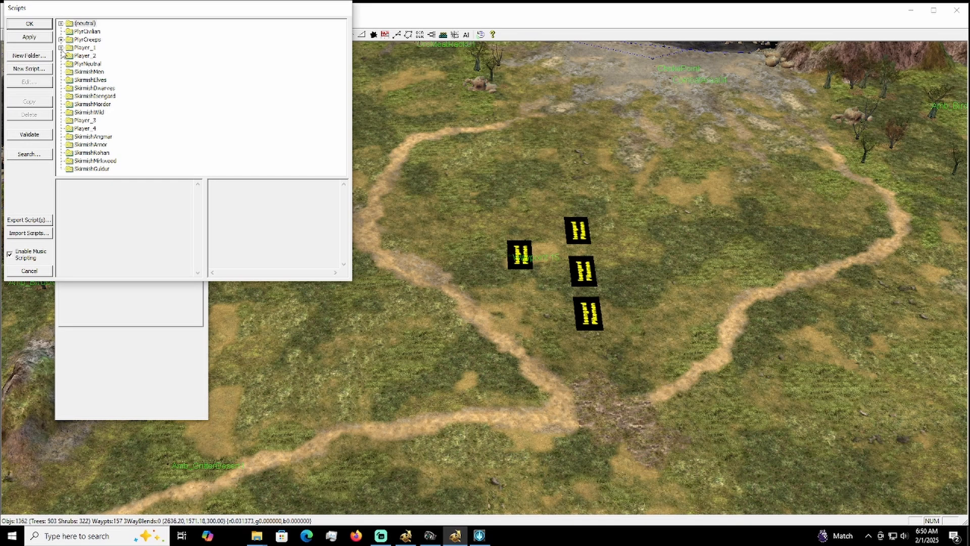
- Switch to World Builder, start a new script for Player_1 and add a new true-condition action
left_click(61, 48)
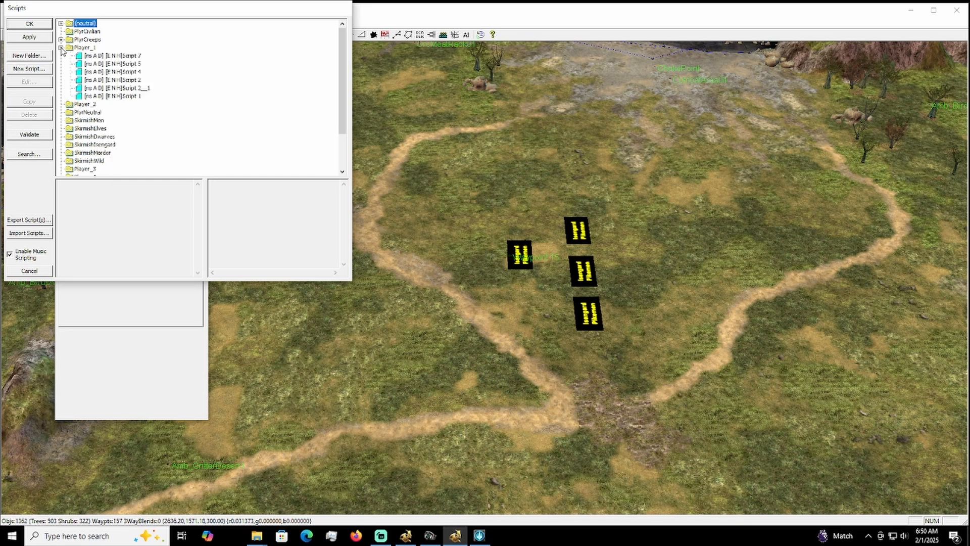
left_click(92, 56)
double_click(92, 48)
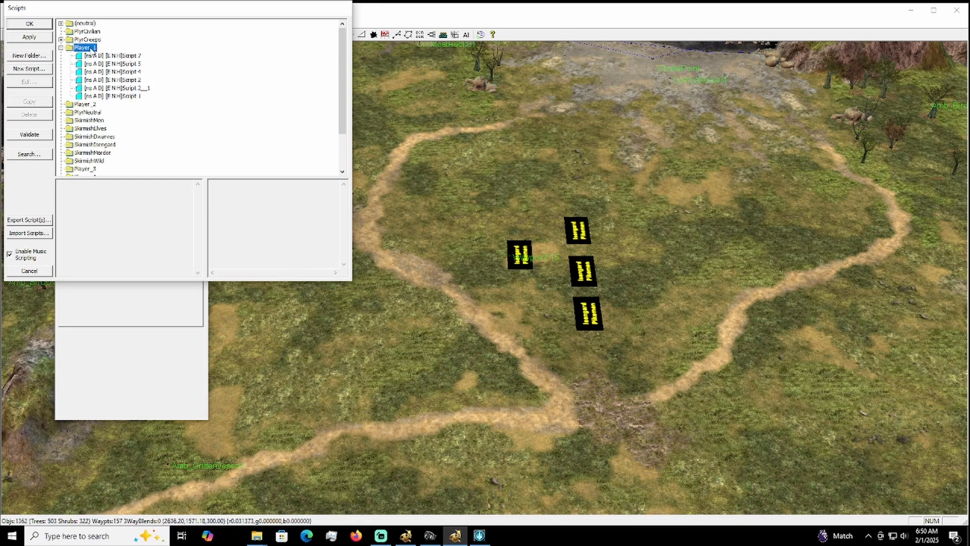
left_click(40, 68)
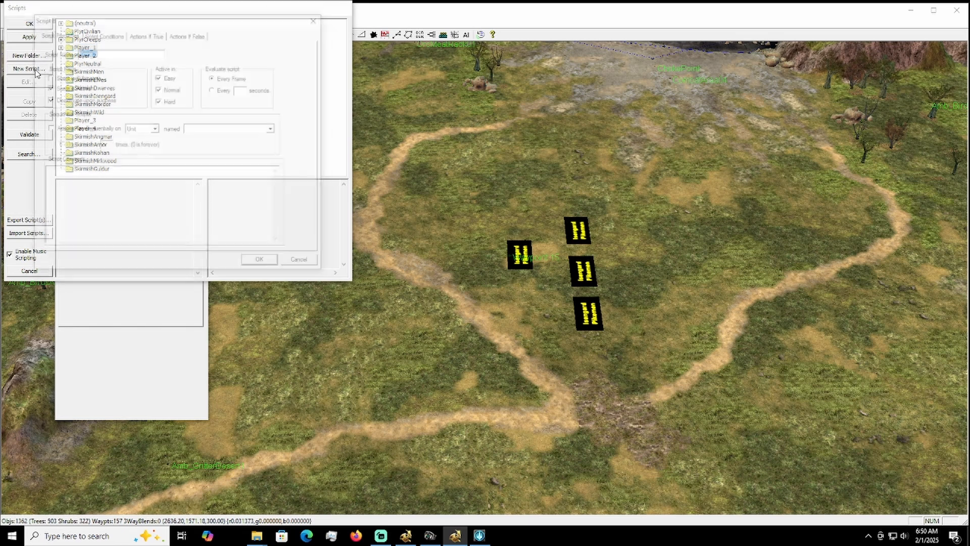
left_click(146, 34)
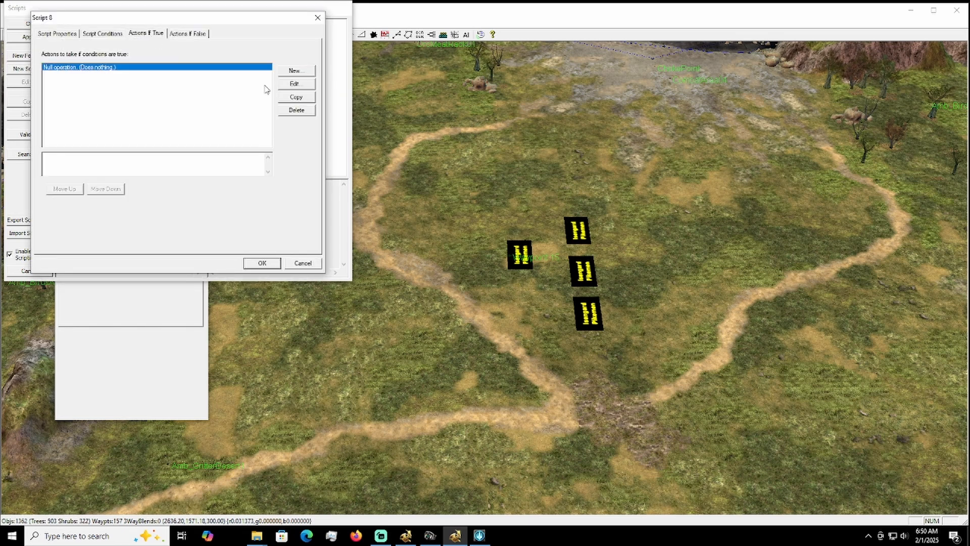
left_click(296, 71)
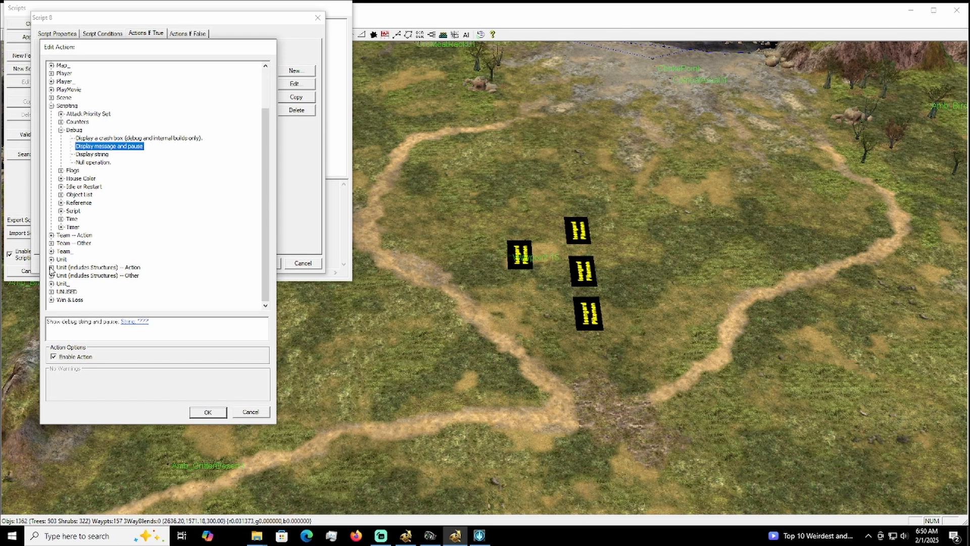
- Choose "Unit move to a location" from the unit Move actions as the new action's type
left_click(51, 267)
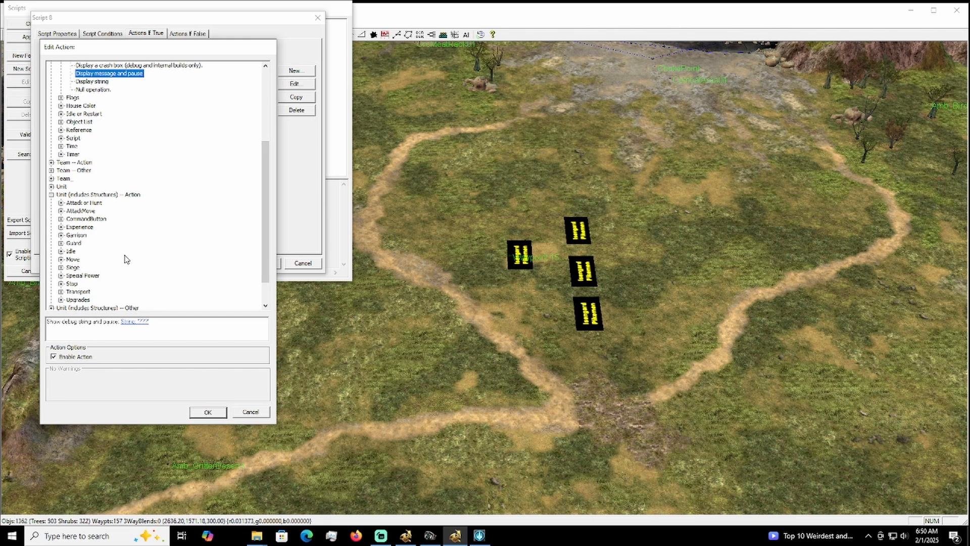
scroll(126, 259, "down", 1)
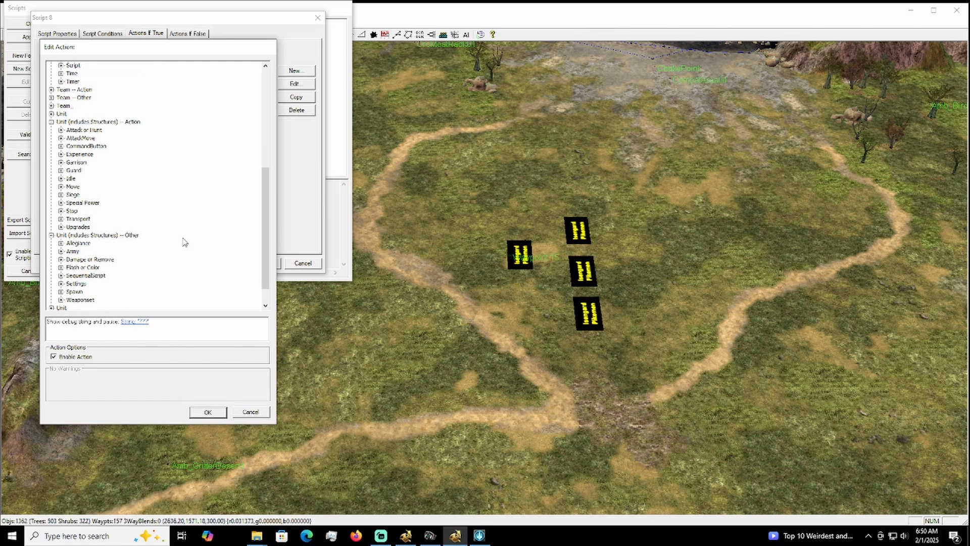
scroll(182, 239, "up", 2)
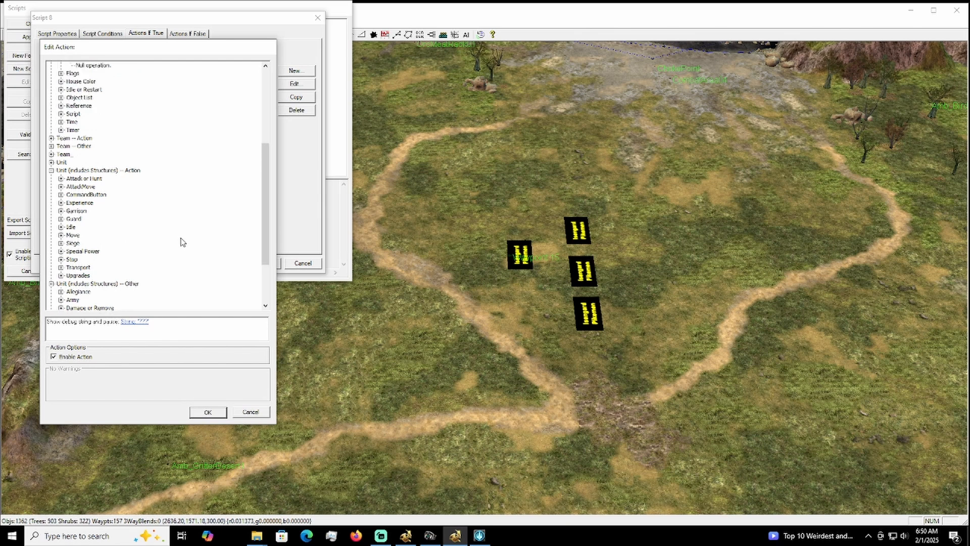
scroll(182, 241, "up", 4)
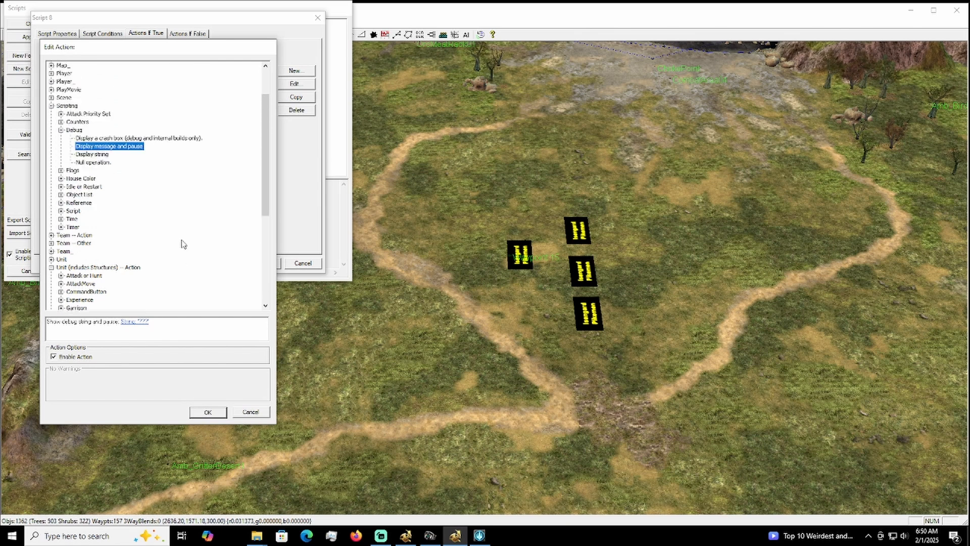
scroll(192, 243, "down", 4)
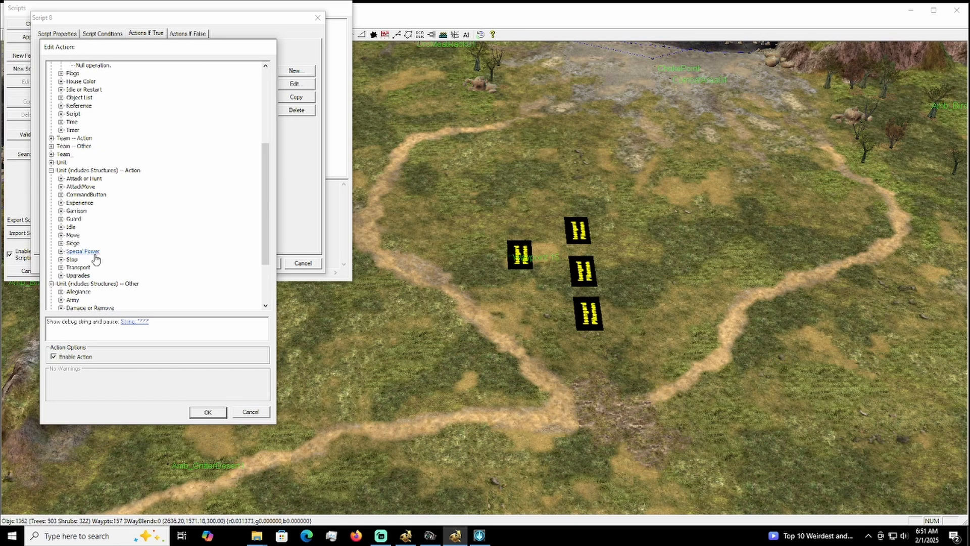
left_click(61, 234)
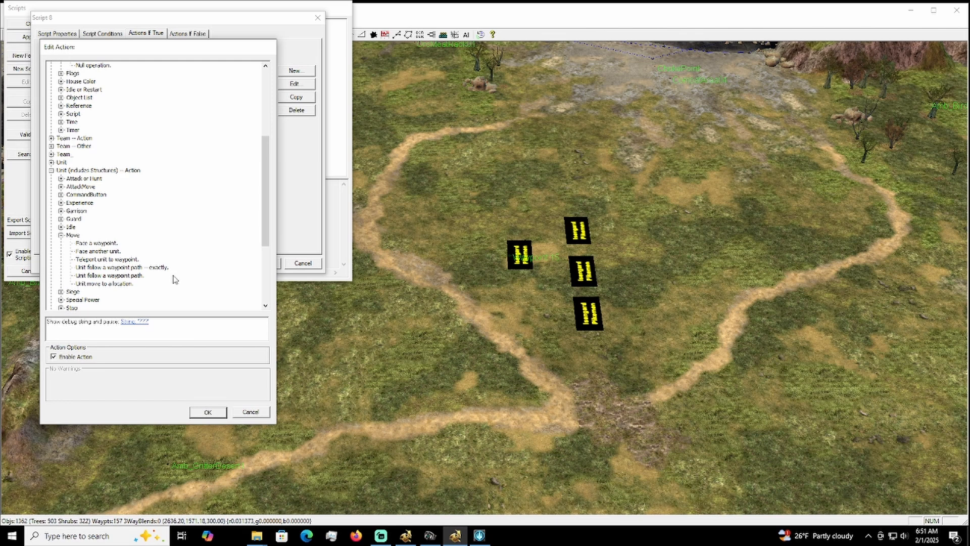
left_click(117, 285)
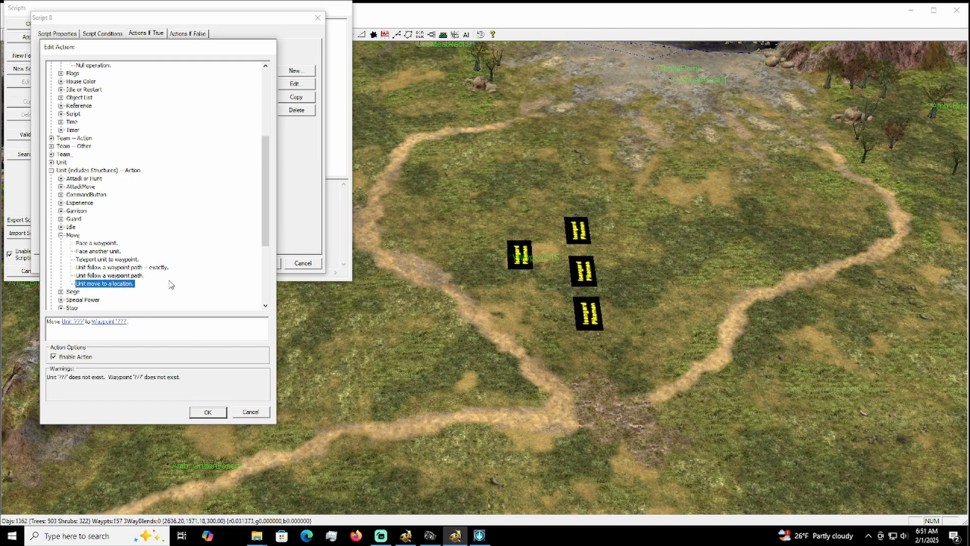
- Set the action to move unit Saruman 1 to Waypoint 15 and add it to the script
left_click(77, 322)
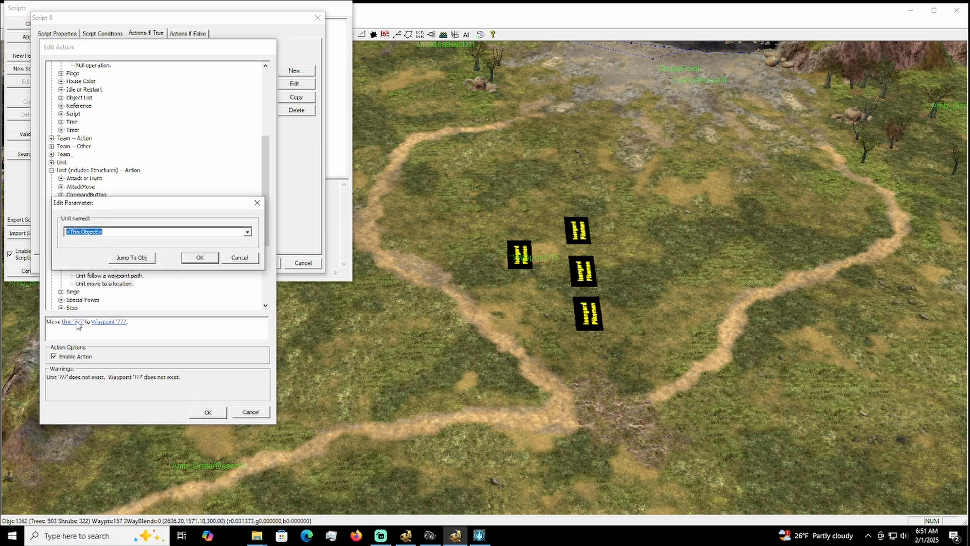
left_click(247, 231)
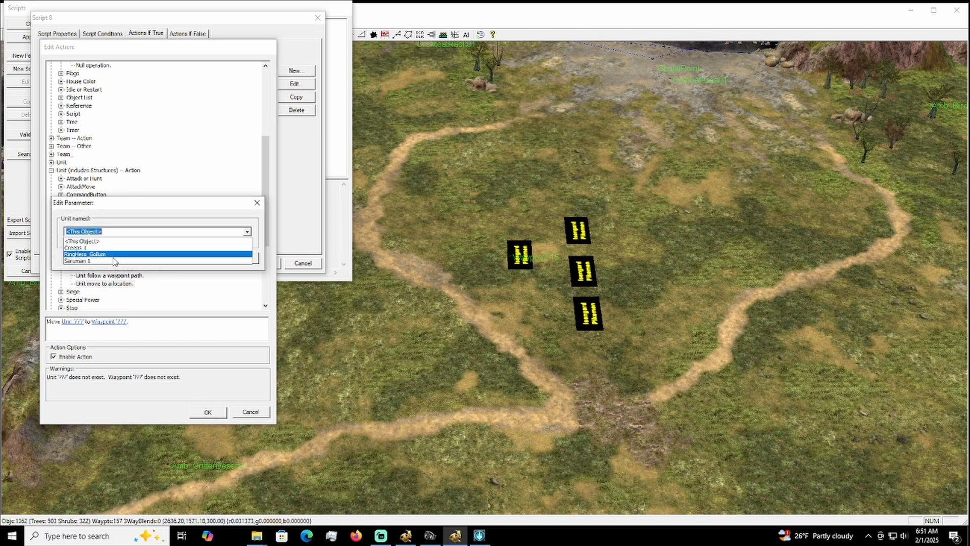
left_click(147, 261)
left_click(198, 259)
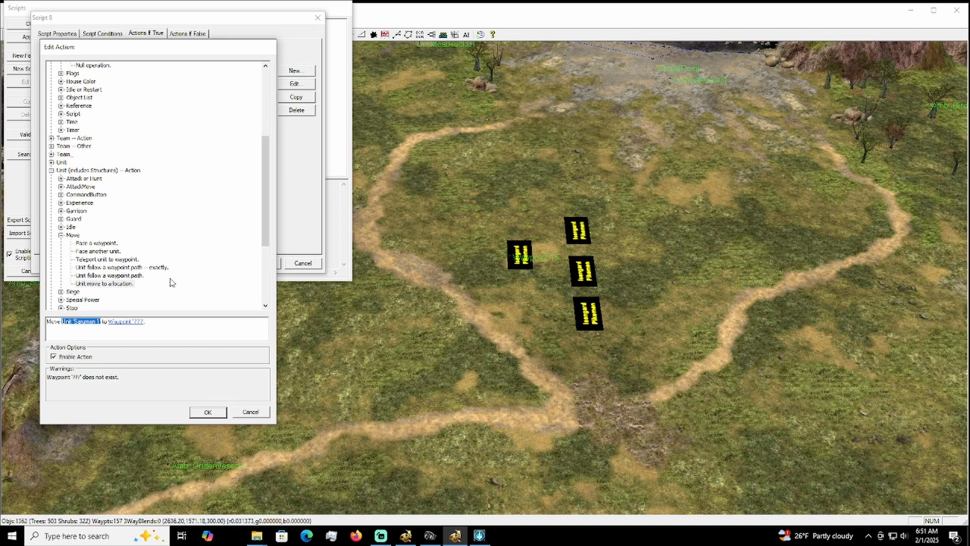
left_click(128, 322)
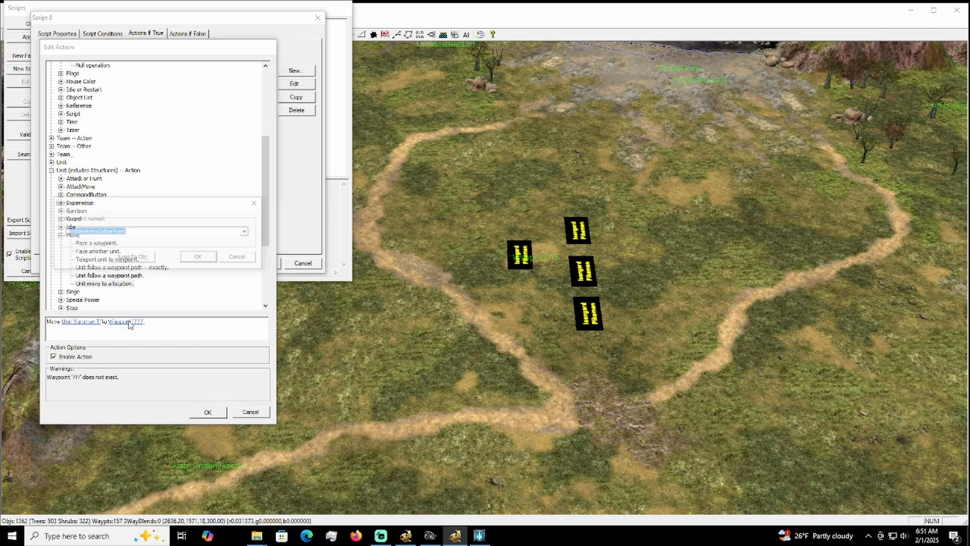
left_click(247, 231)
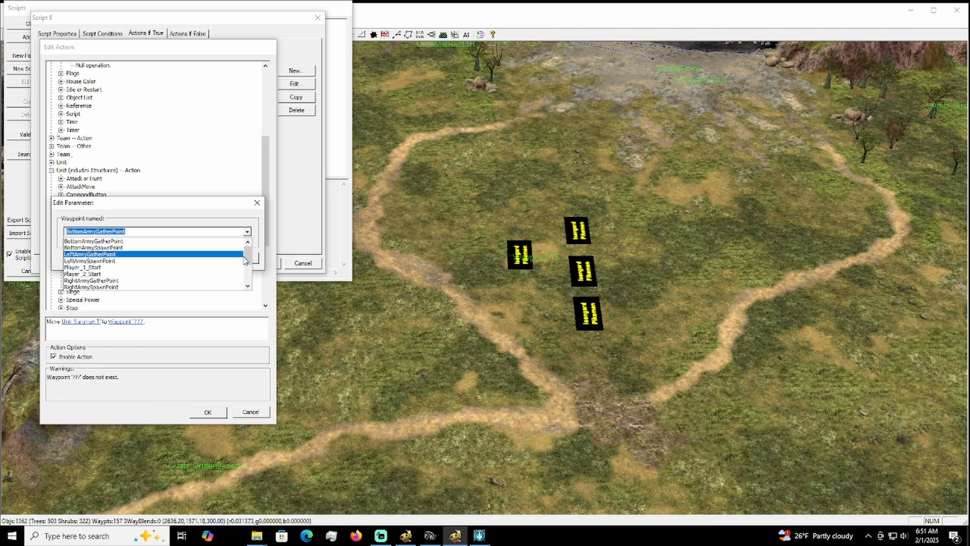
scroll(248, 283, "down", 3)
left_click(128, 288)
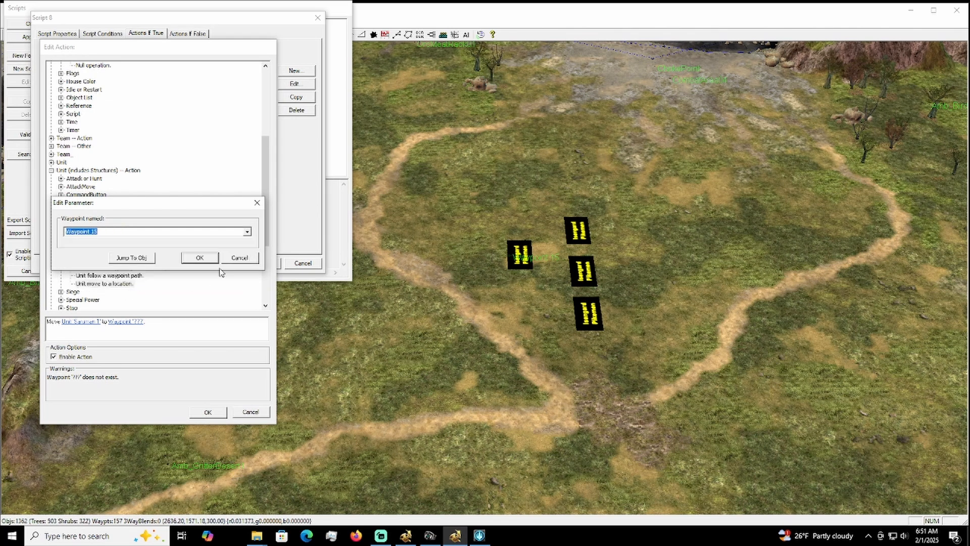
left_click(210, 258)
left_click(212, 412)
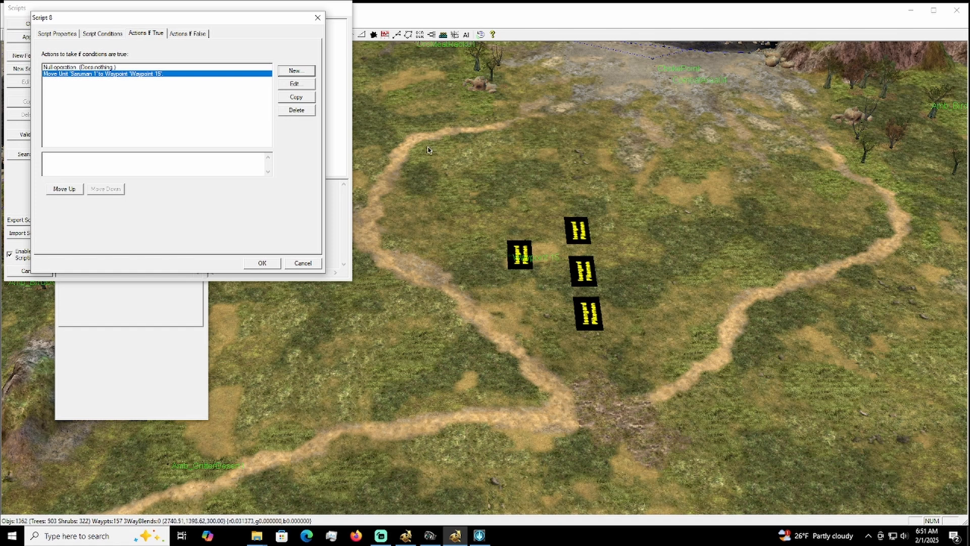
- Move the Isengard pikemen horde at Waypoint 15 to the edge of the grey rocky ground beyond the other three hordes
left_click(523, 254)
left_click_drag(523, 254, 662, 116)
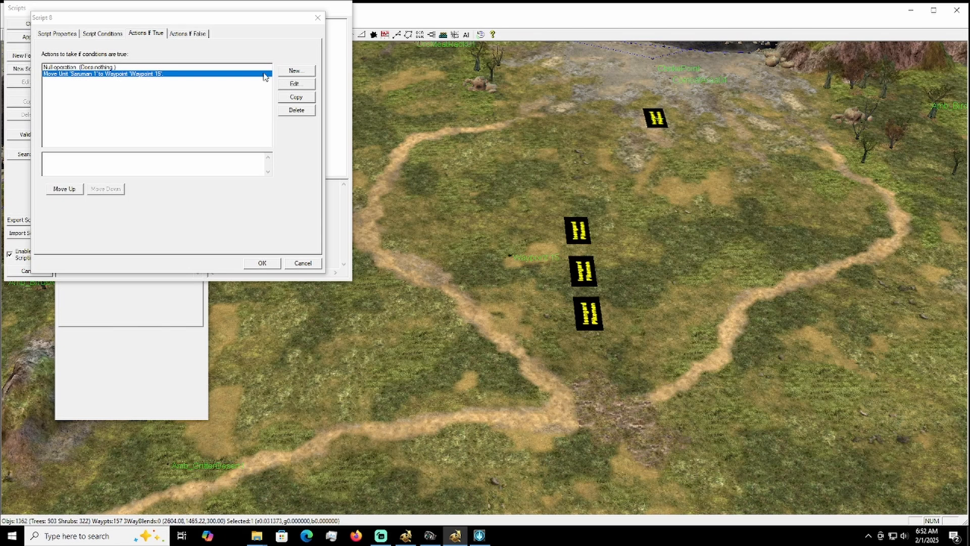
- Duplicate the Saruman 1 move action, change the copy's unit to Creeps 1, and save the script
double_click(161, 74)
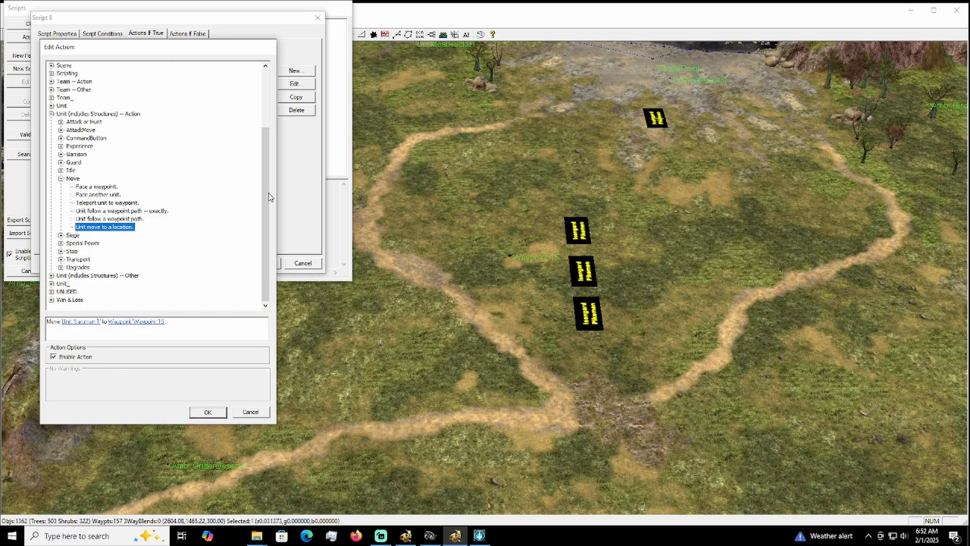
left_click(251, 412)
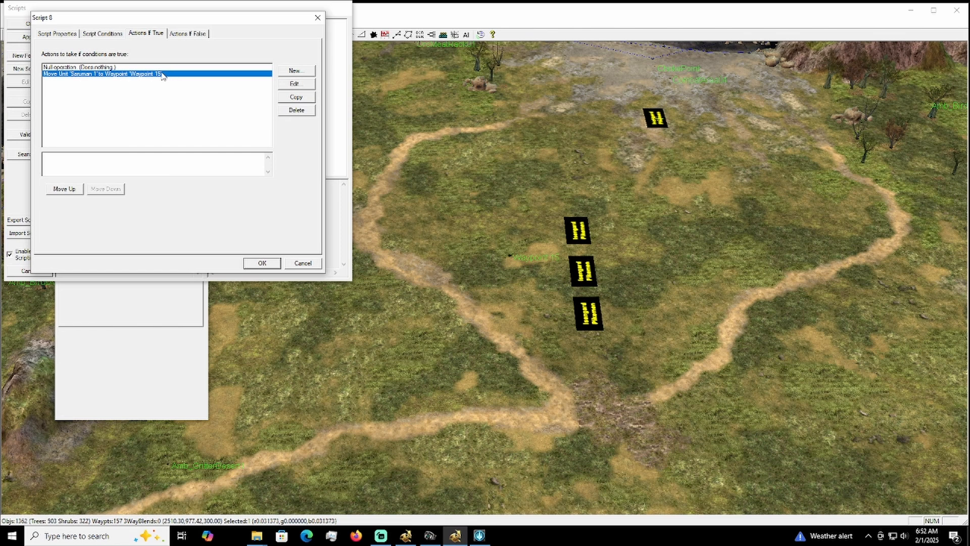
left_click(302, 96)
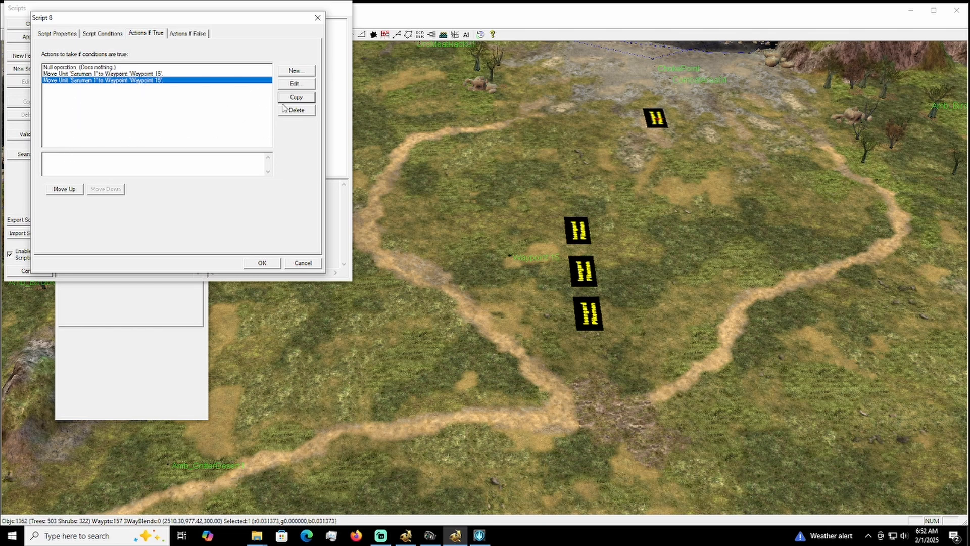
double_click(136, 81)
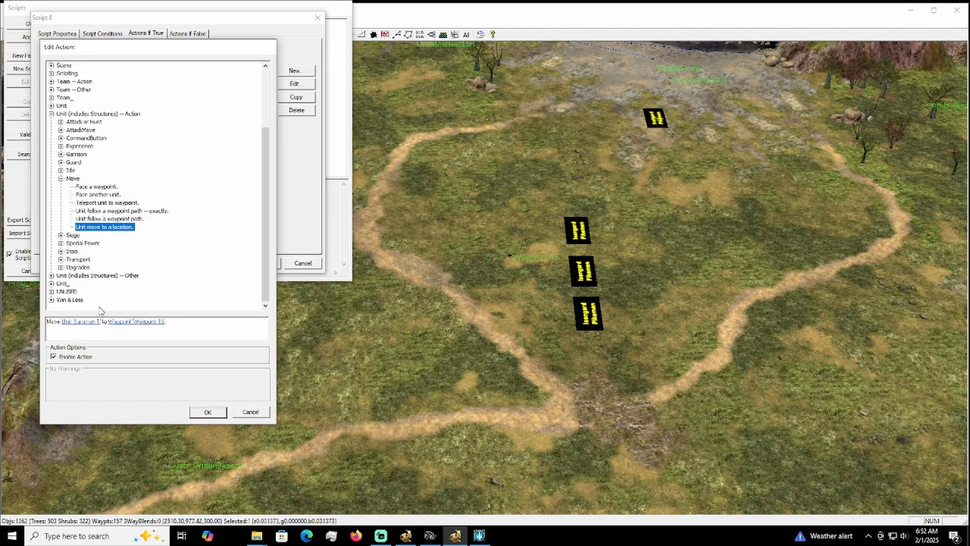
left_click(87, 323)
left_click(247, 233)
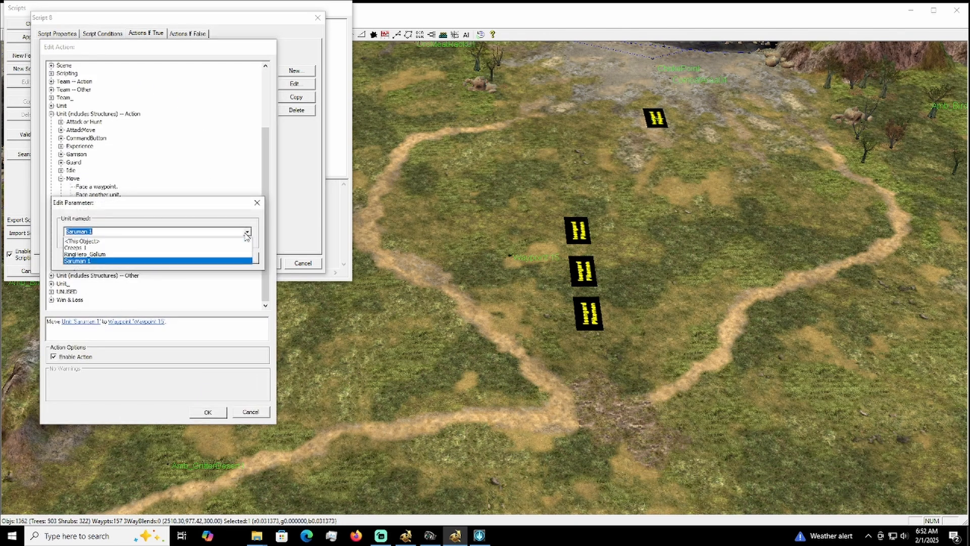
left_click(86, 247)
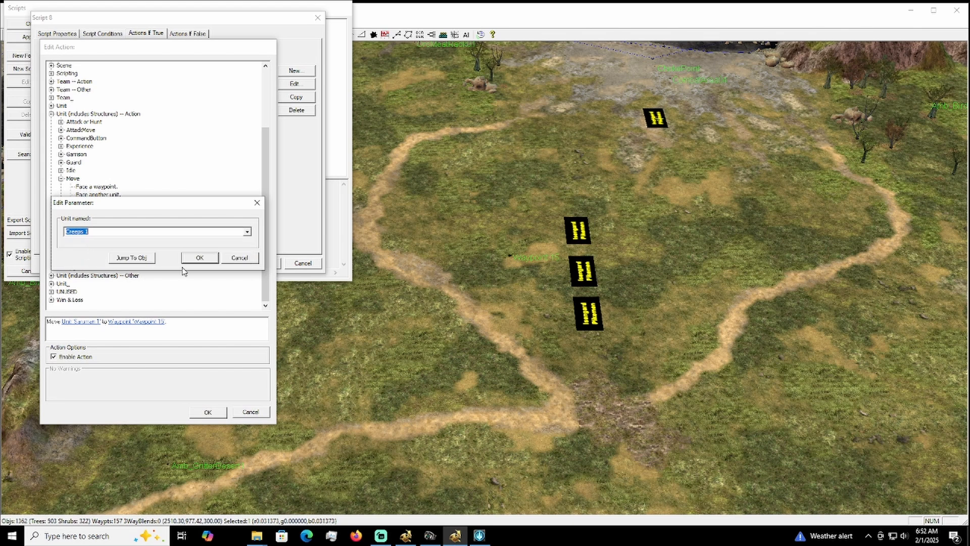
left_click(201, 257)
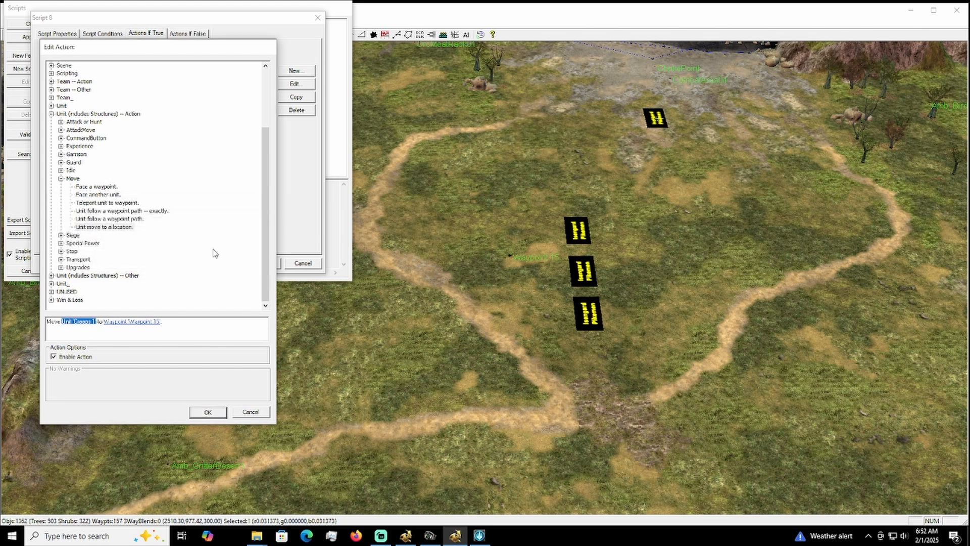
left_click(208, 412)
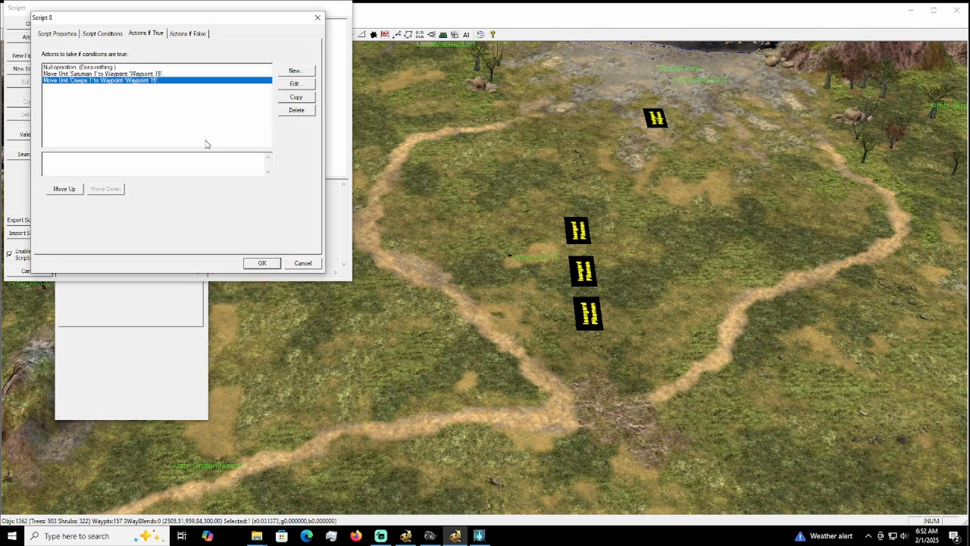
left_click(261, 263)
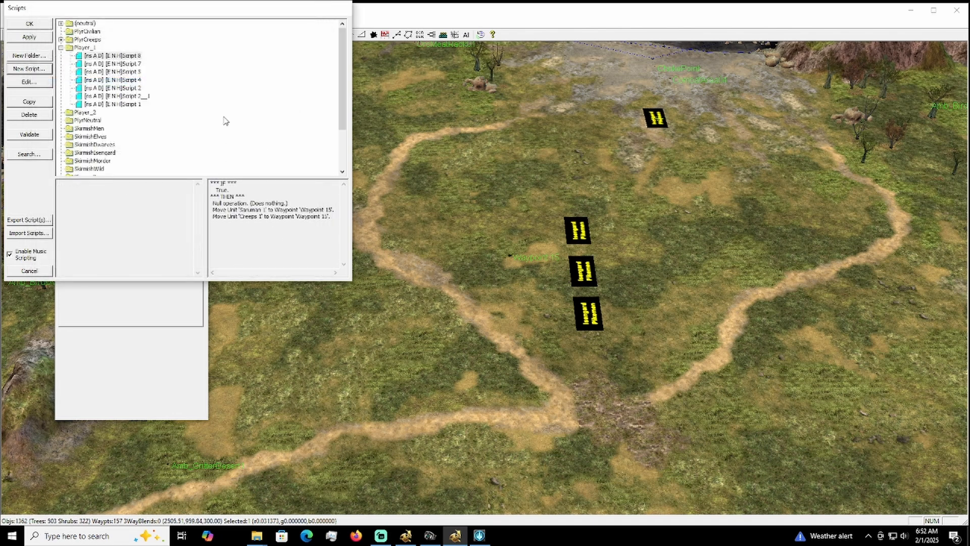
- Check the conditions and actions of Player_1's scripts from Script 4 up to Script 8, and apply the script changes
left_click(130, 64)
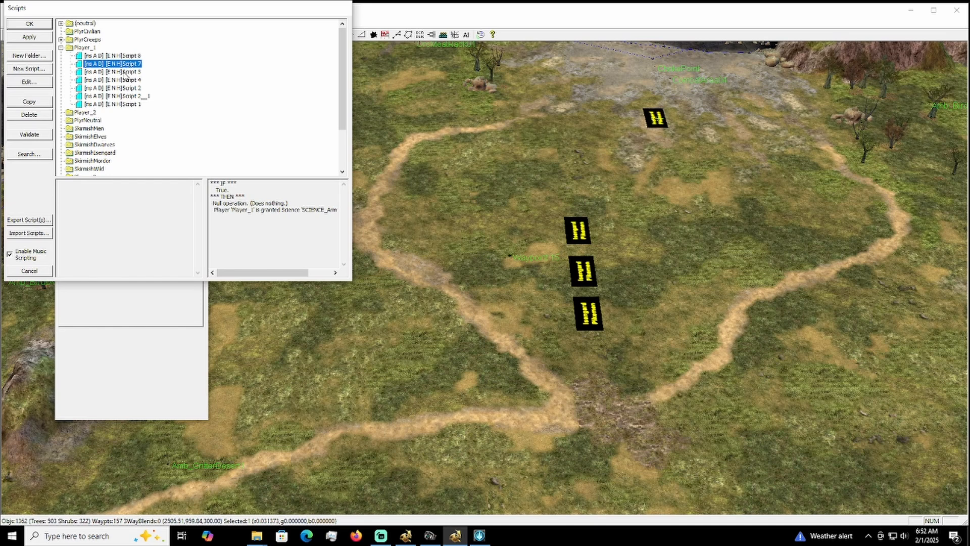
left_click(126, 72)
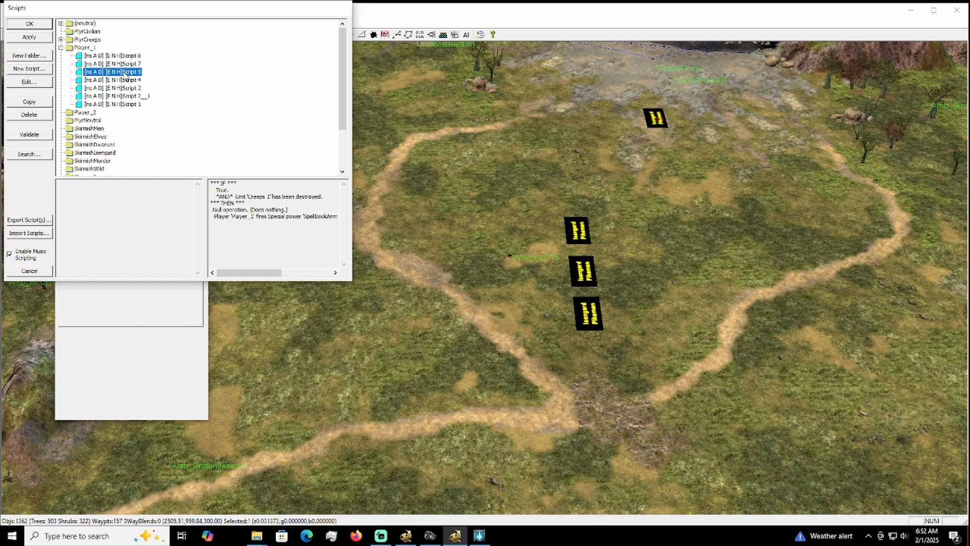
mouse_move(272, 273)
left_mouse_down()
mouse_move(291, 275)
mouse_move(272, 276)
left_mouse_up()
left_click(135, 80)
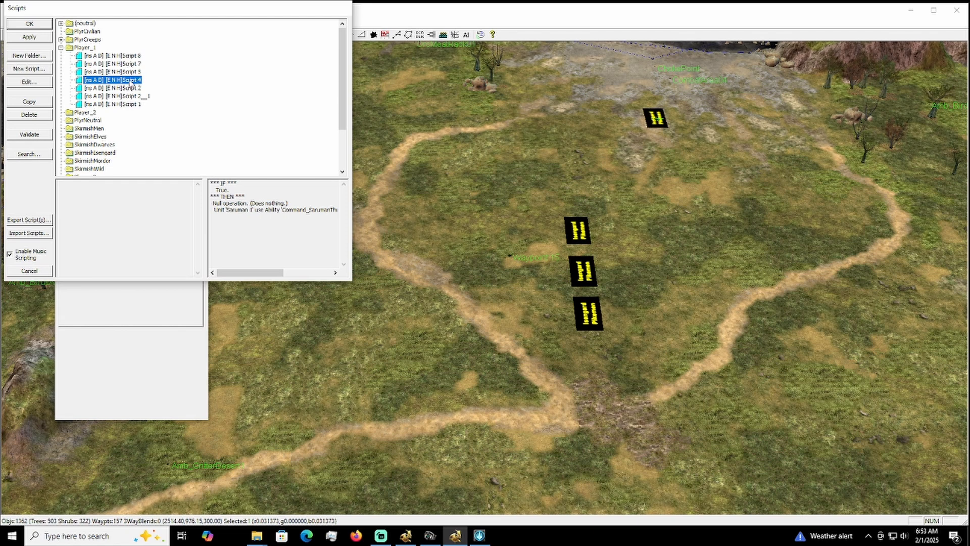
left_click(123, 65)
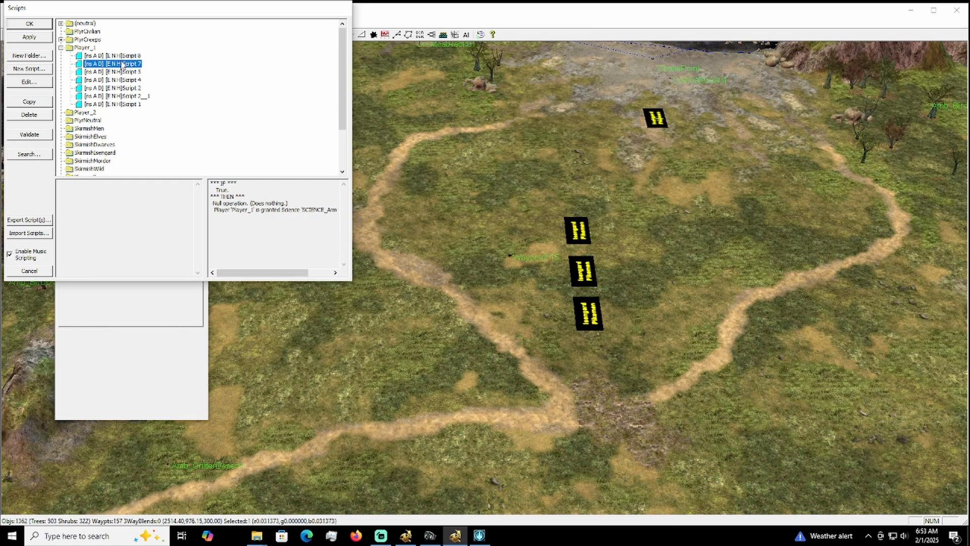
left_click(120, 57)
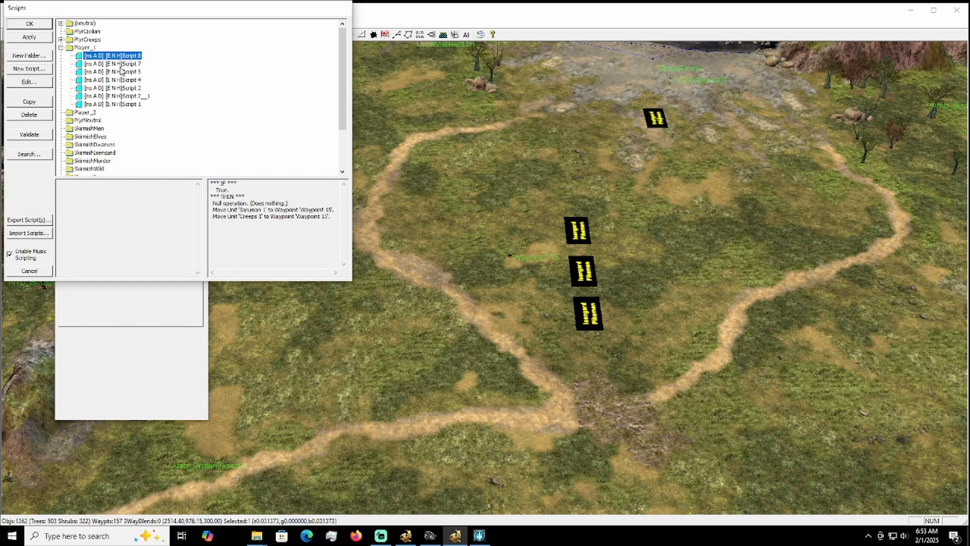
left_click(124, 73)
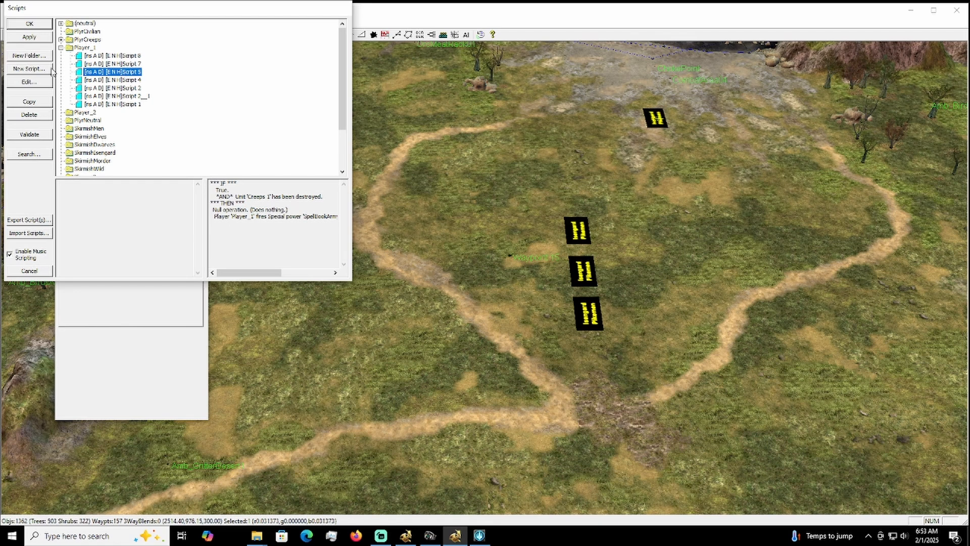
left_click(37, 39)
left_click(38, 27)
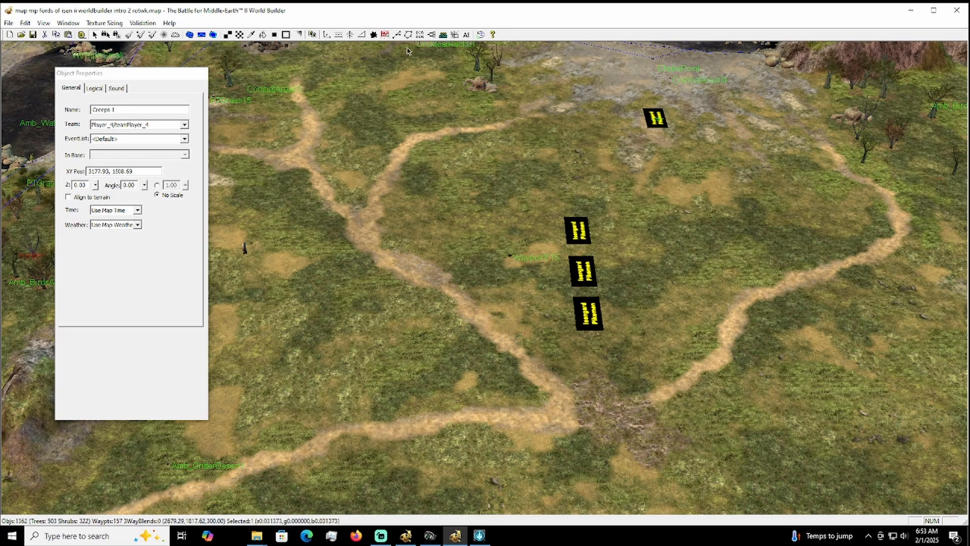
- Reopen the map scripts and review the order of Player_1's unit move, science grant, Army of the Dead and Saruman ability scripts
left_click(431, 34)
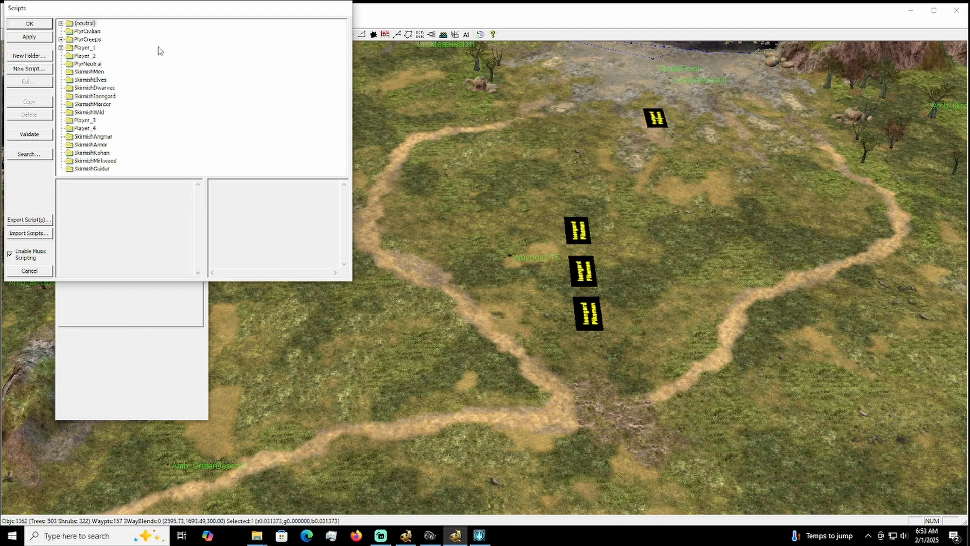
left_click(61, 48)
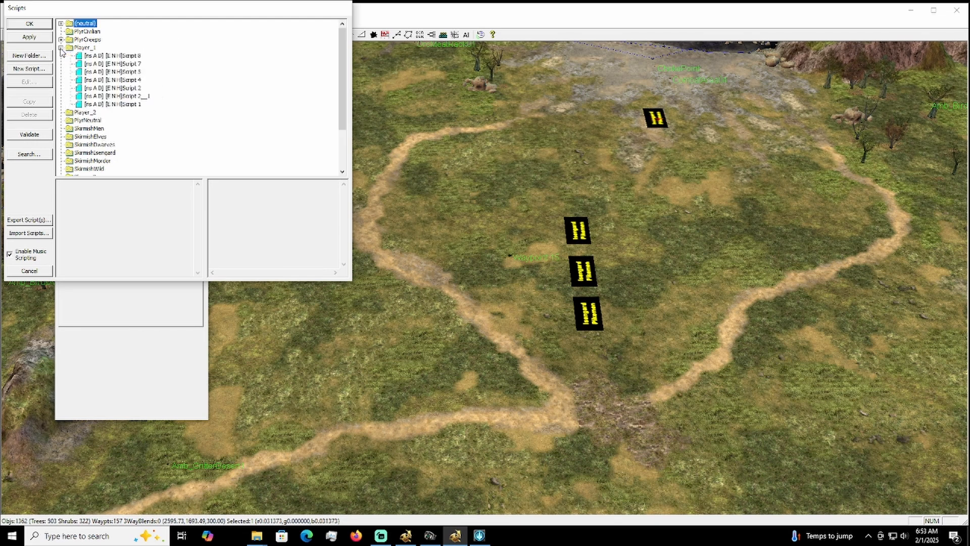
left_click(108, 56)
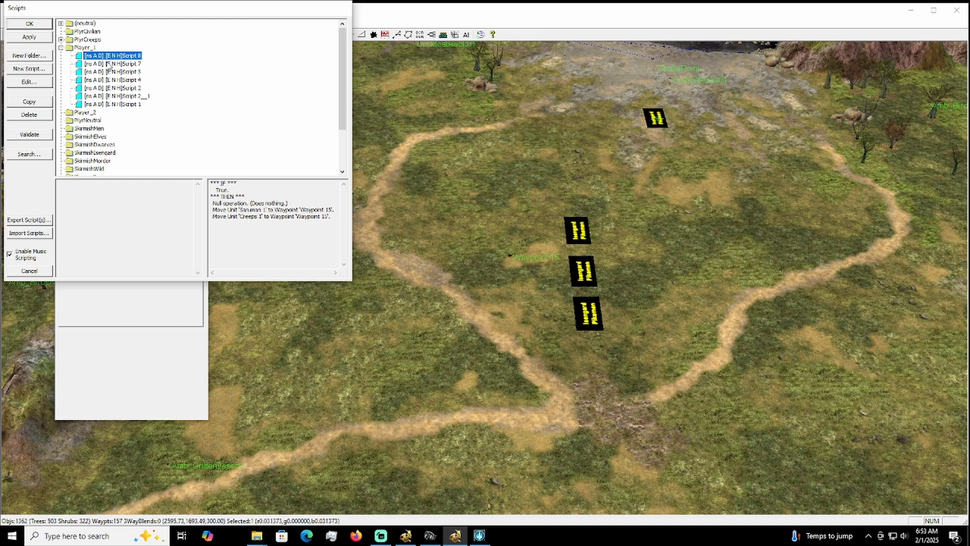
left_click(109, 64)
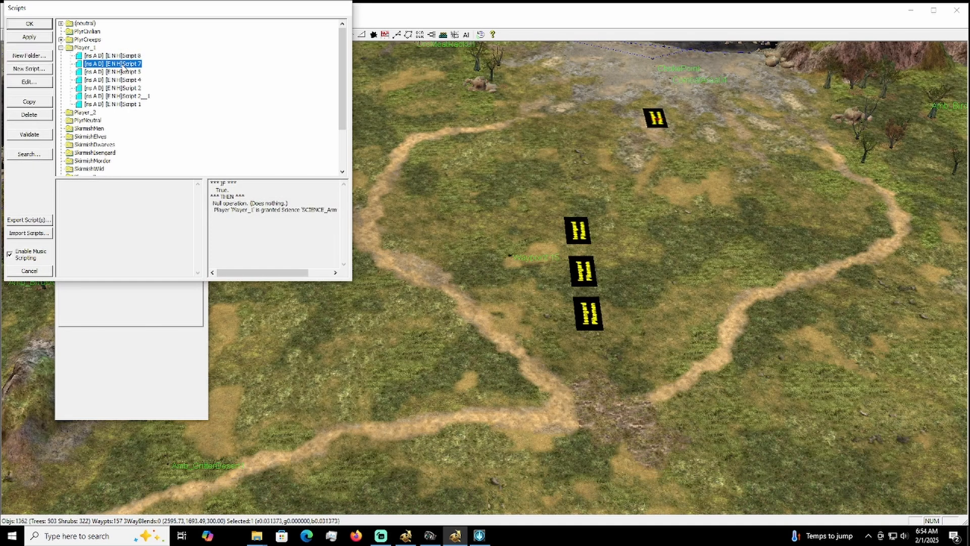
left_click(124, 72)
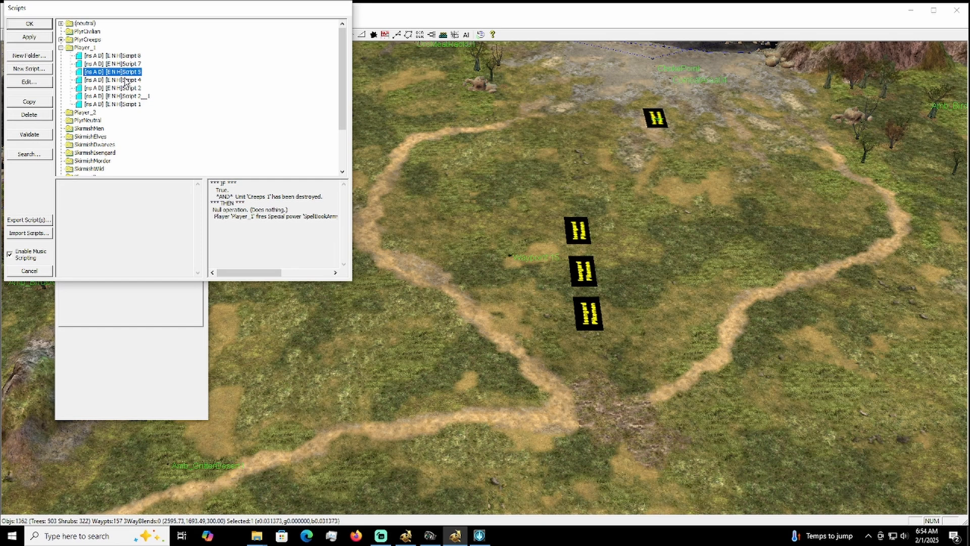
left_click(126, 81)
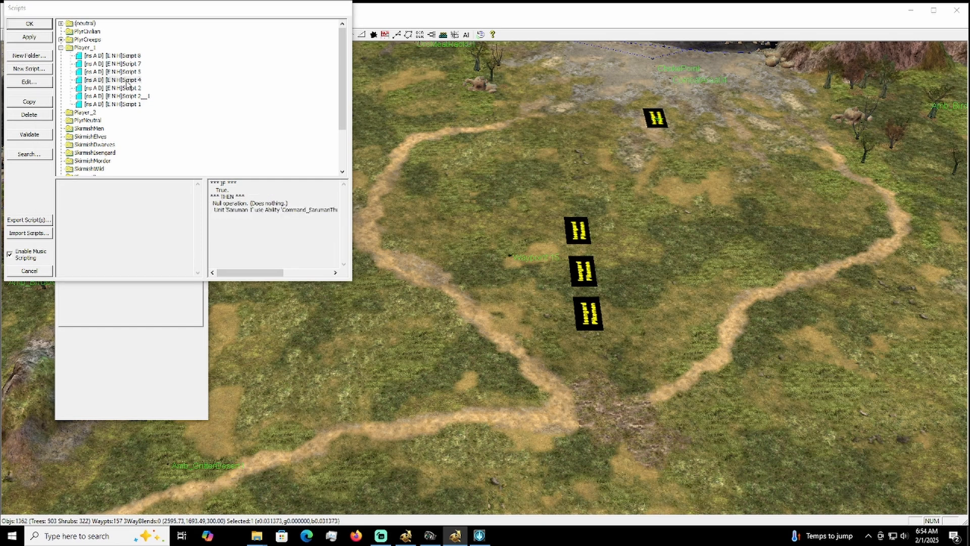
- Examine the unit Area or Path conditions available for a new condition in Script 4, leaving the scripts without adding one
double_click(127, 80)
left_click(102, 34)
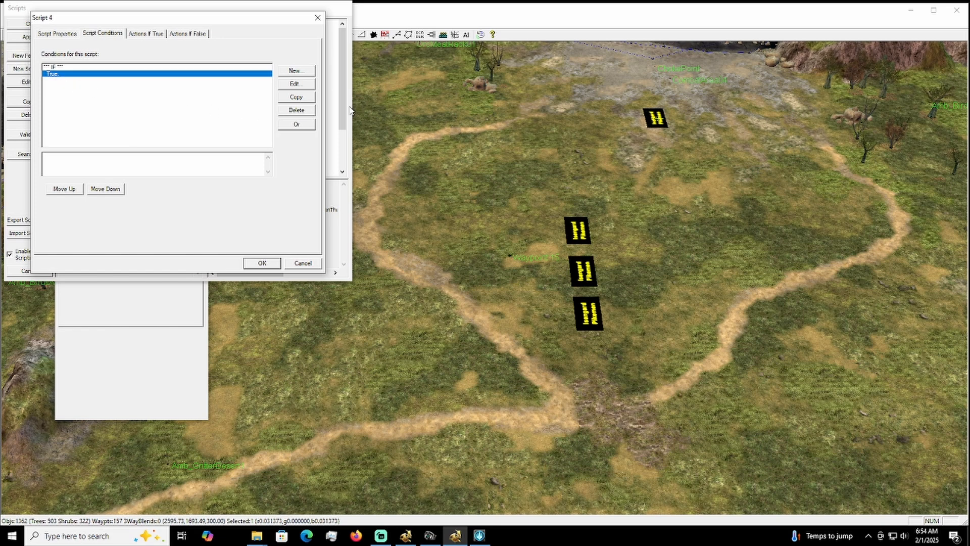
left_click(306, 71)
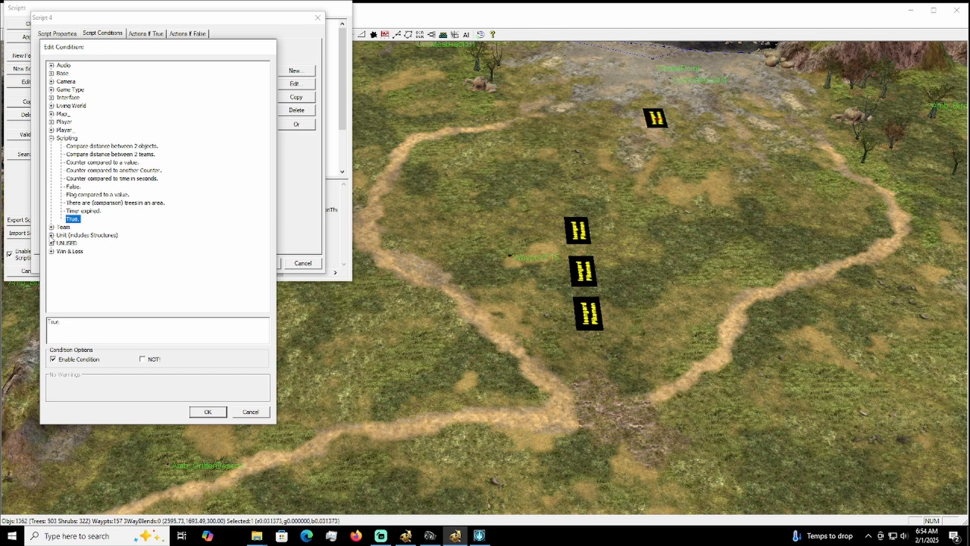
left_click(51, 235)
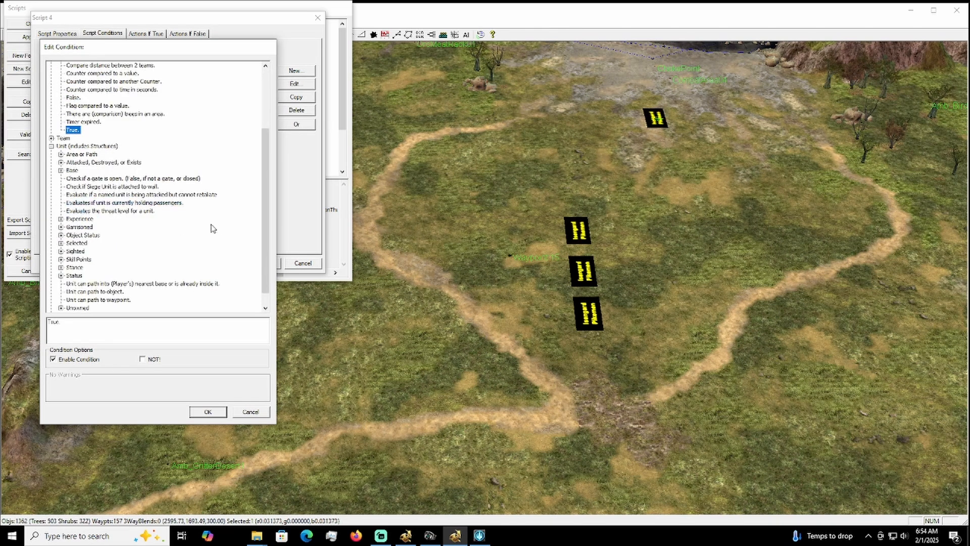
scroll(152, 225, "down", 1)
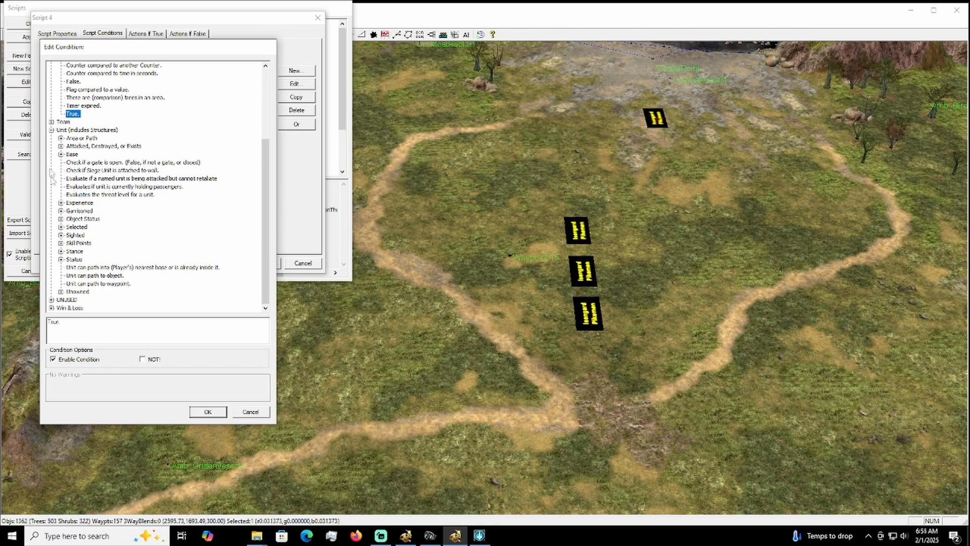
left_click(61, 139)
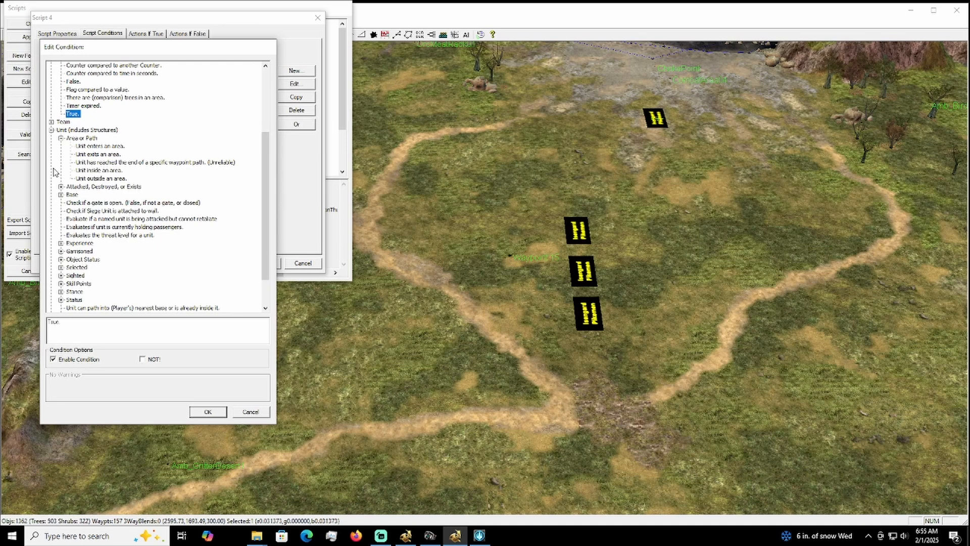
scroll(58, 168, "down", 2)
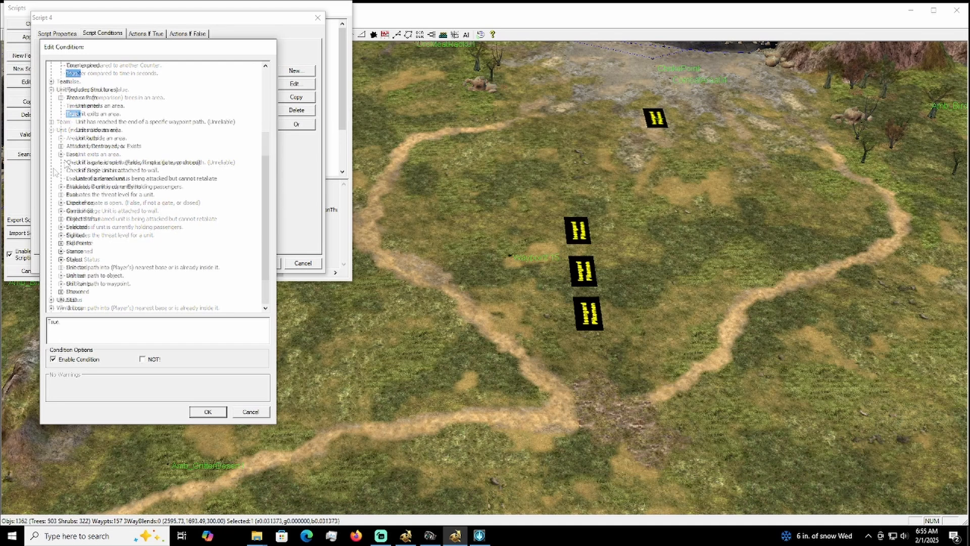
scroll(65, 162, "up", 2)
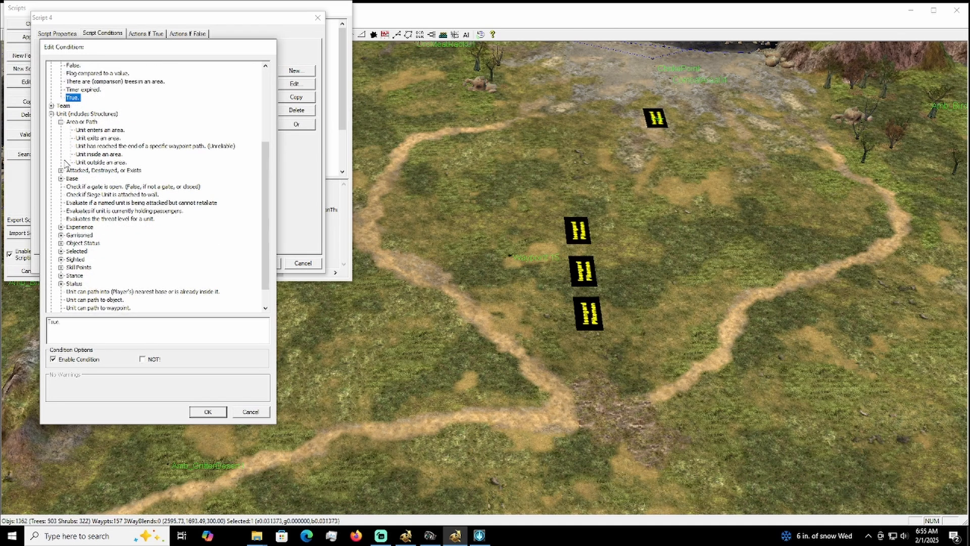
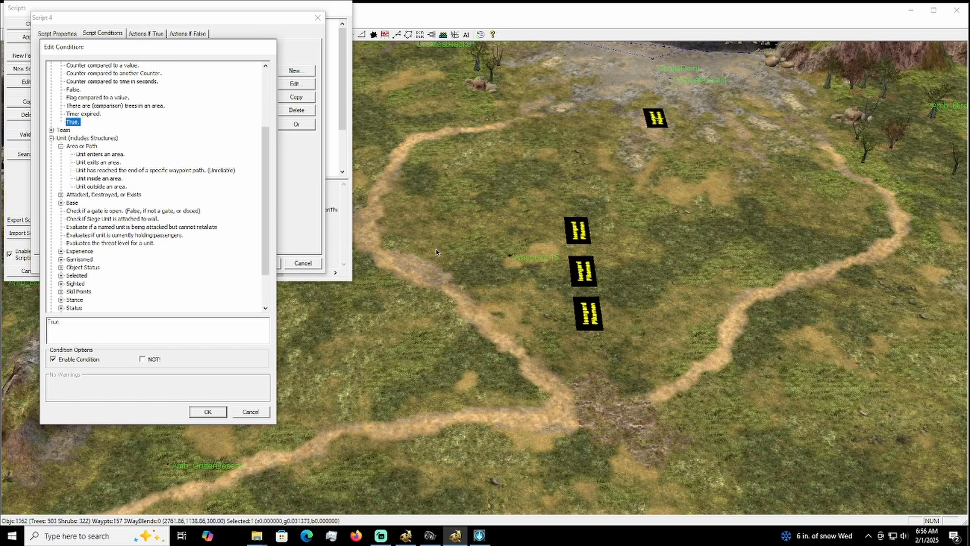
left_click(245, 412)
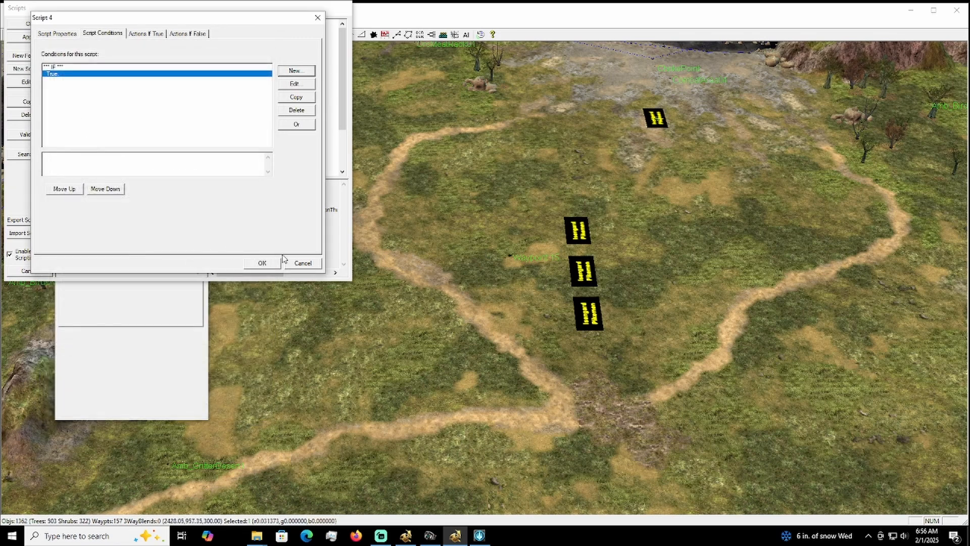
left_click(298, 265)
left_click(34, 272)
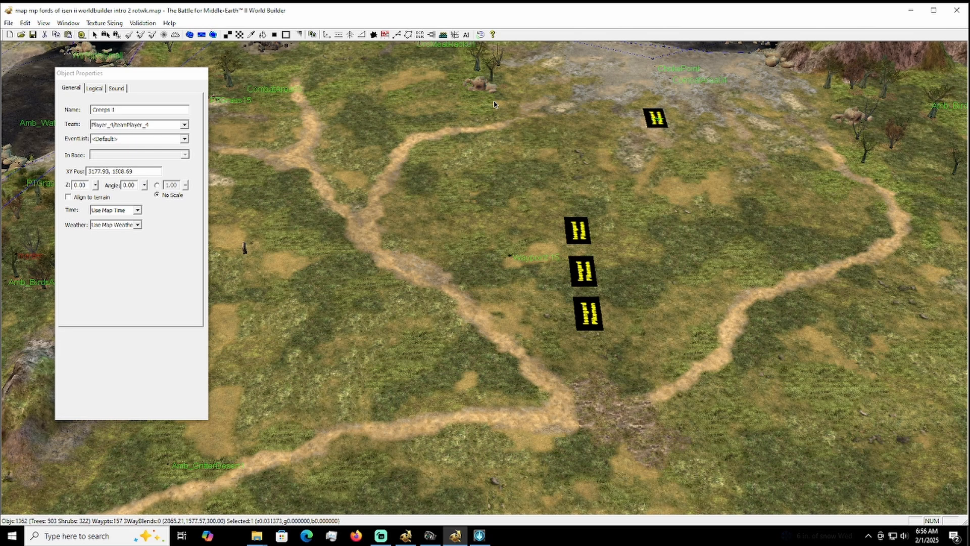
left_click(397, 35)
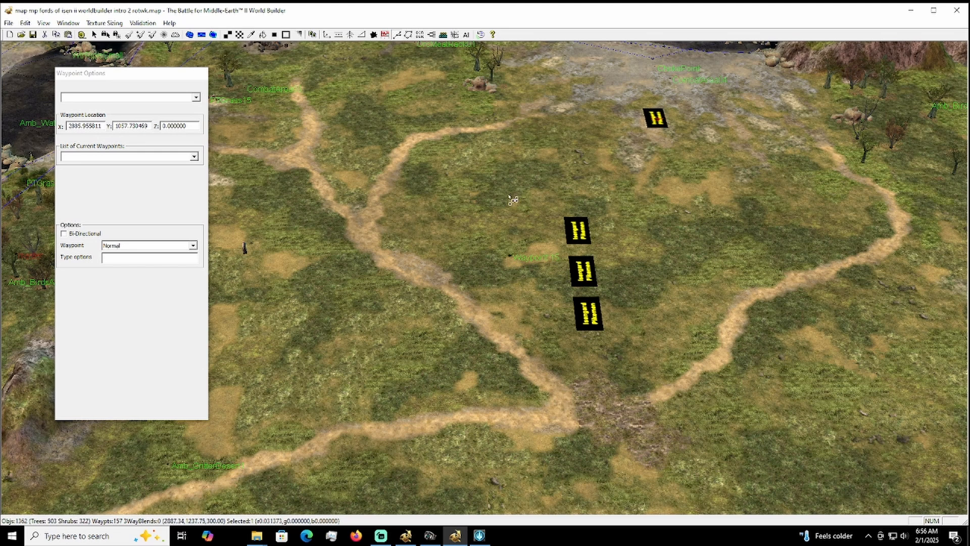
left_click(454, 222)
left_click_drag(546, 227, 557, 223)
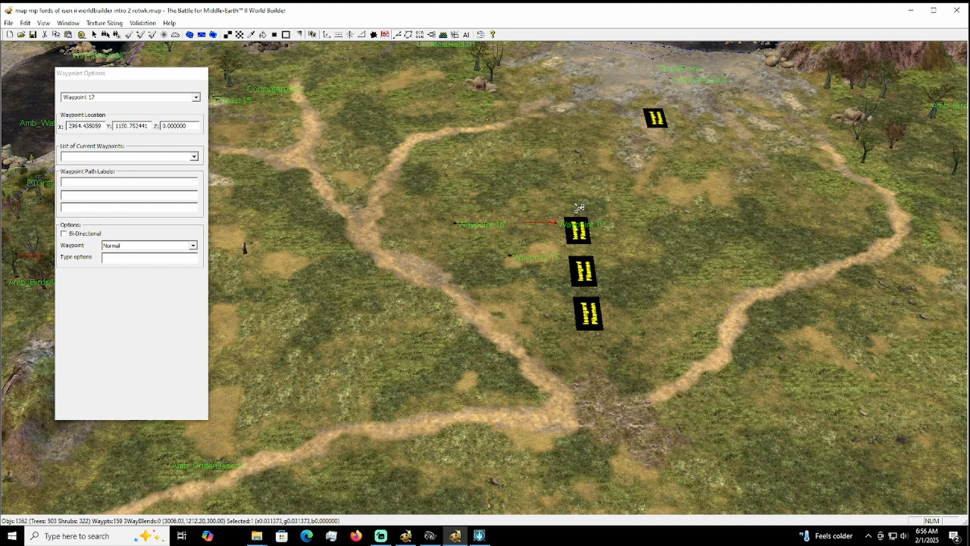
key("Escape")
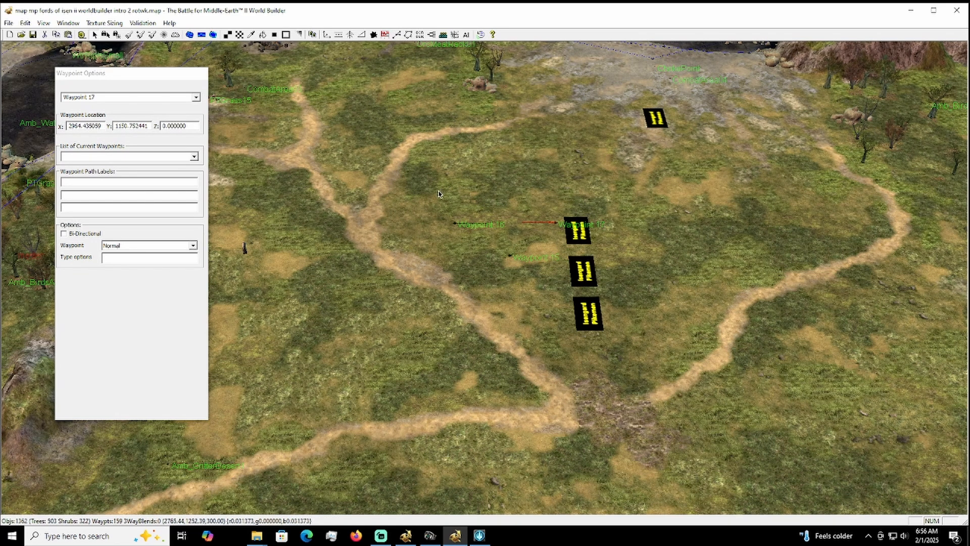
left_click_drag(424, 211, 561, 236)
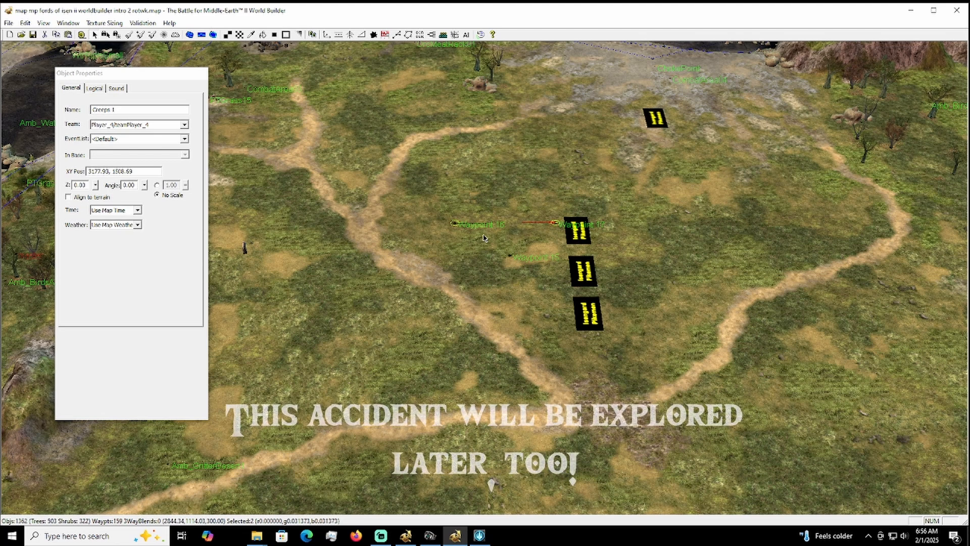
key("Delete")
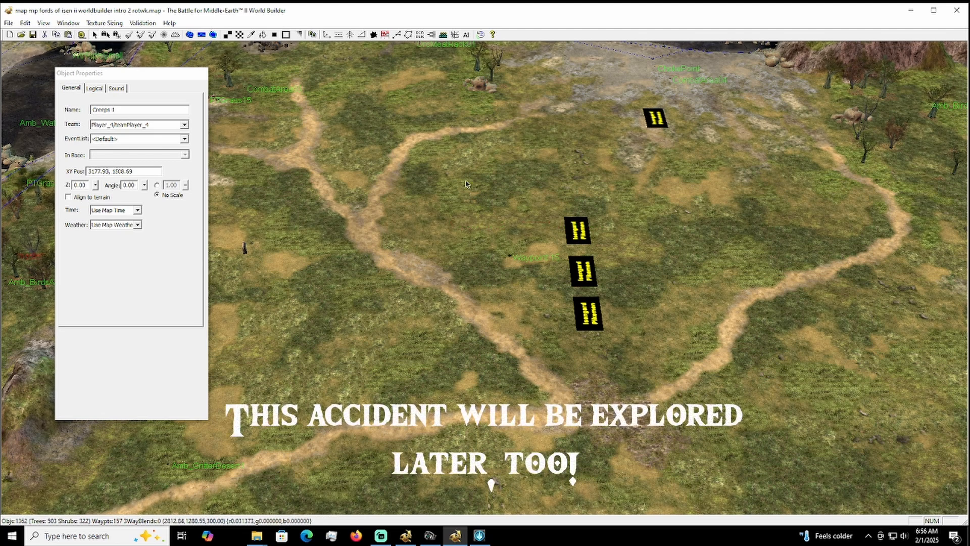
- Draw a closed four-cornered trigger area around Waypoint 15, beside the column of three Isengard pikemen hordes
left_click(407, 36)
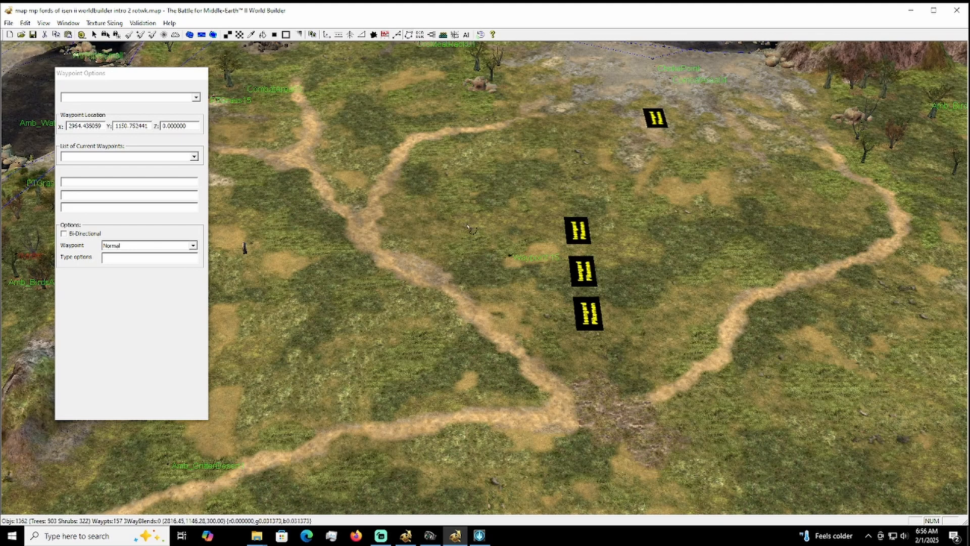
left_click_drag(468, 225, 536, 223)
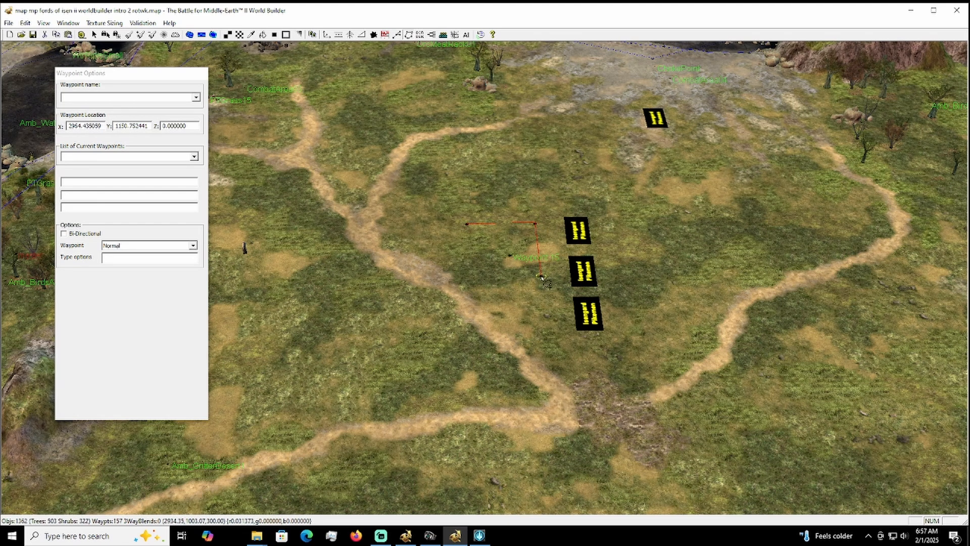
left_click(541, 276)
left_click(473, 278)
left_click(467, 224)
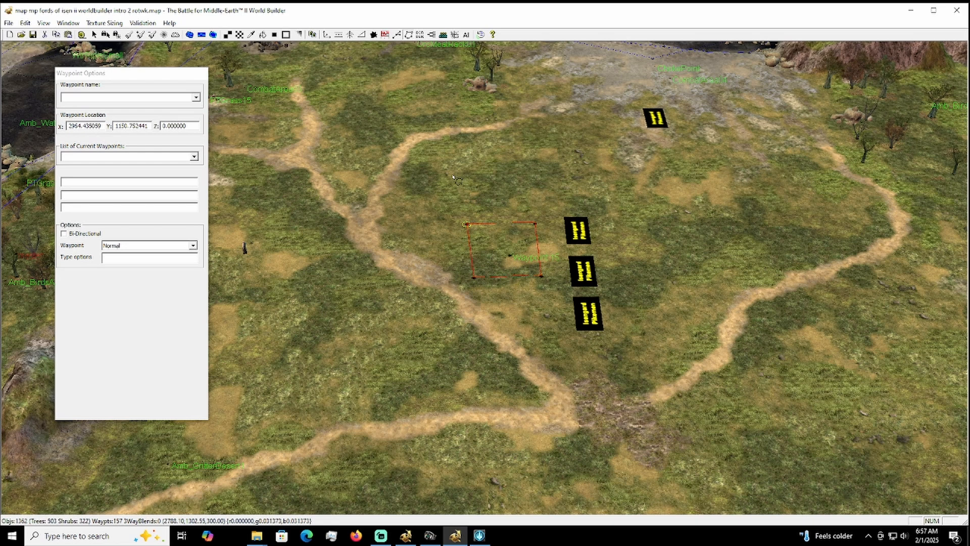
- Enlarge the trigger area by moving its four corners outward, reaching the dirt path and the edge of the pikemen column
left_click(475, 230)
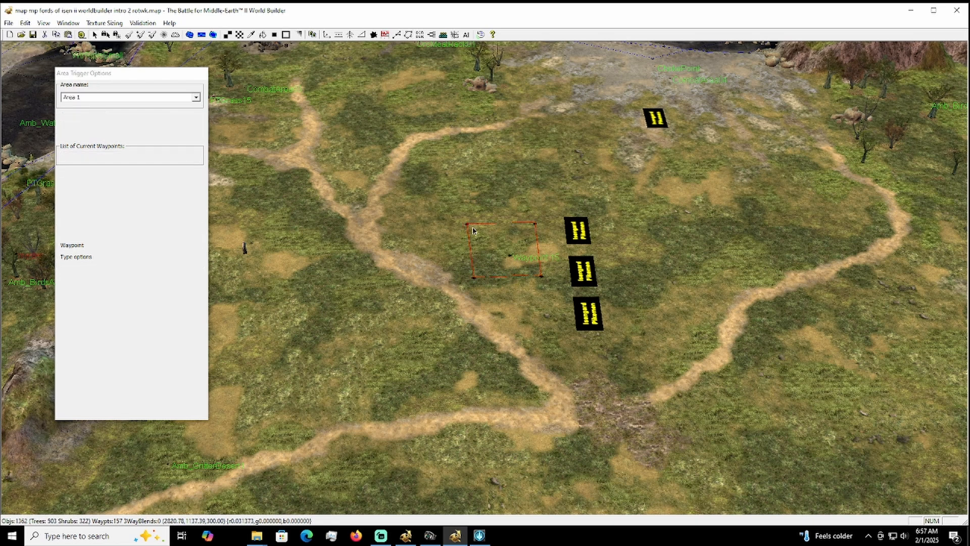
left_click_drag(467, 224, 450, 191)
left_click_drag(536, 223, 560, 191)
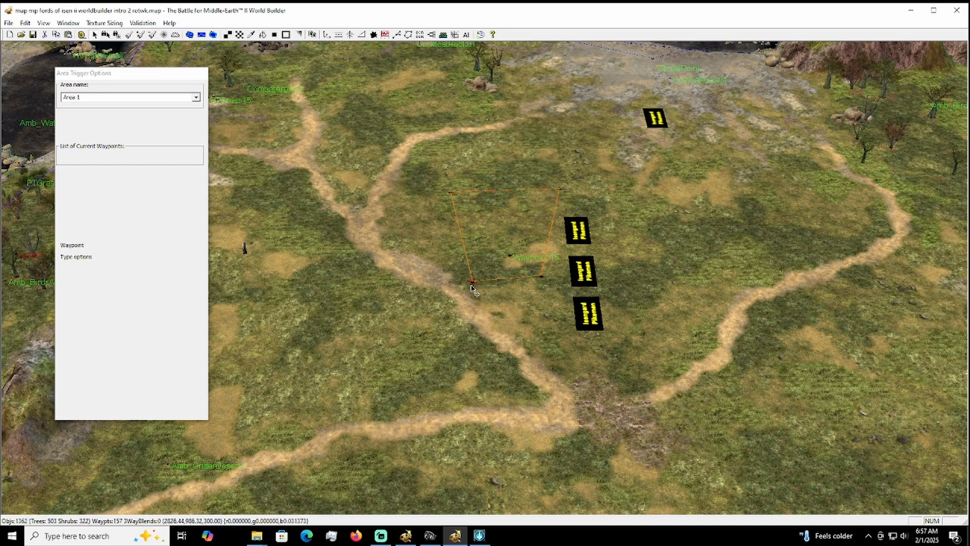
left_click_drag(472, 281, 470, 308)
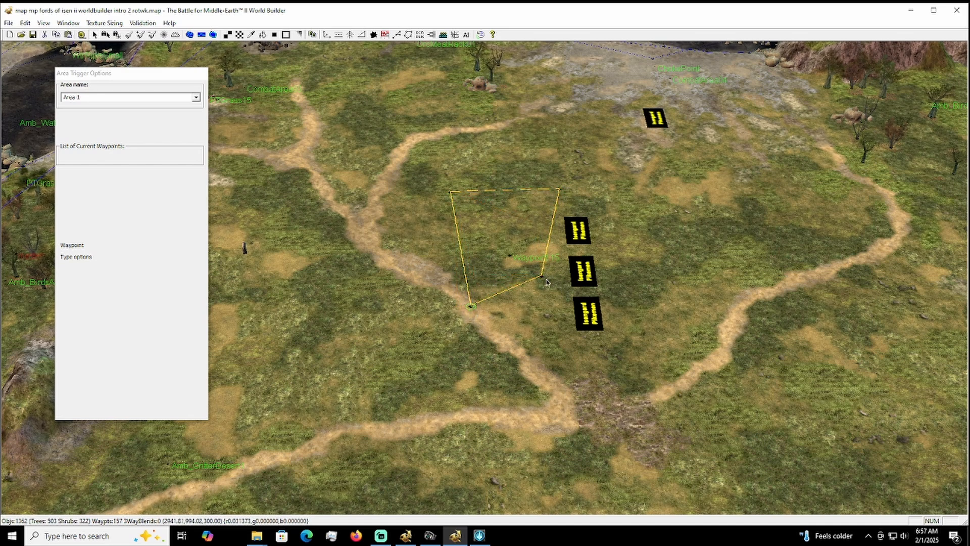
left_click_drag(544, 277, 553, 308)
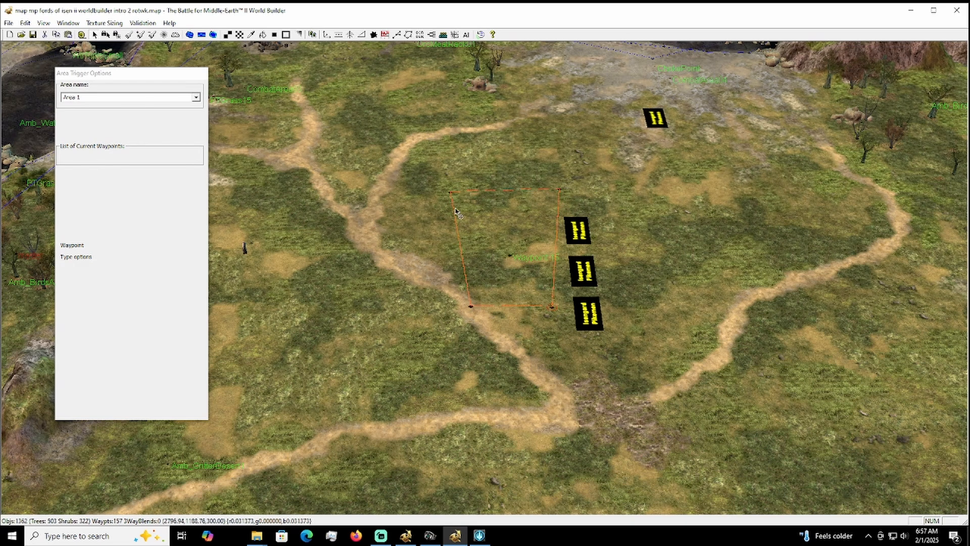
- Shrink the trigger area to a small quadrilateral tightly around Waypoint 15 by moving its four corners inward, and save the map
left_click_drag(451, 193, 483, 252)
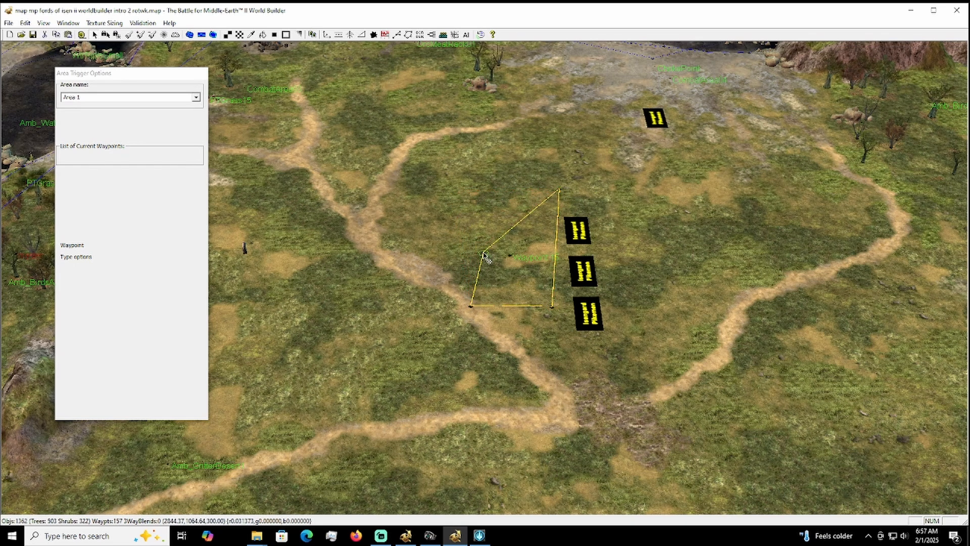
left_click_drag(560, 191, 541, 246)
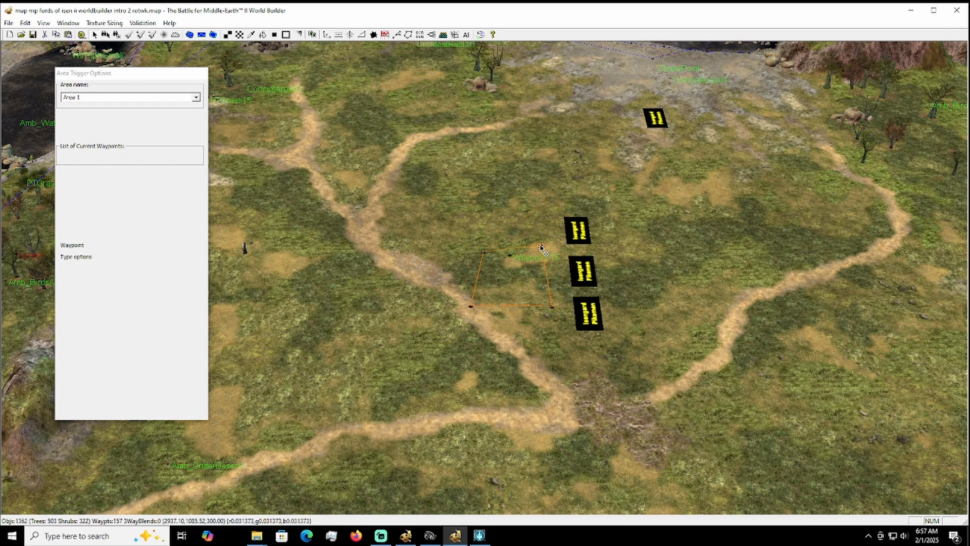
left_click_drag(473, 306, 489, 273)
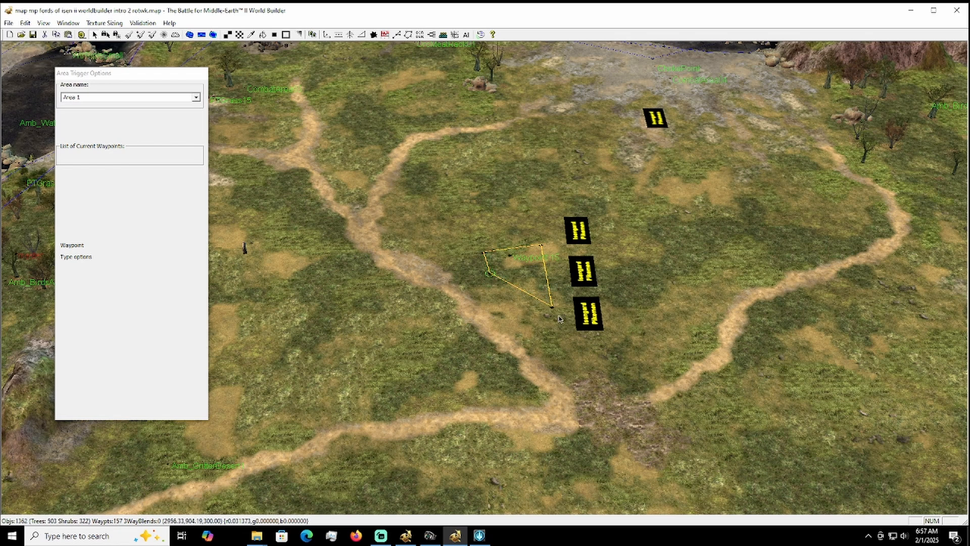
left_click_drag(550, 303, 539, 268)
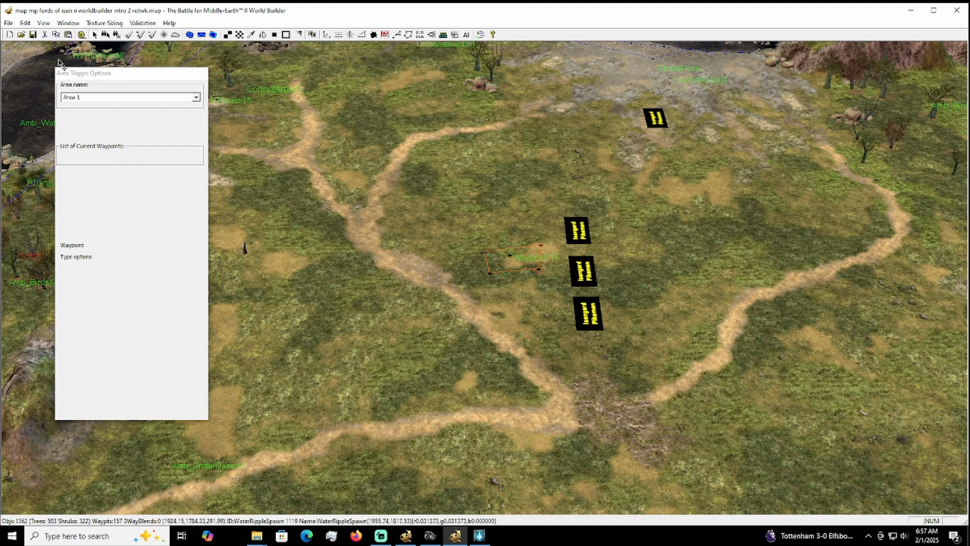
key("ctrl+s")
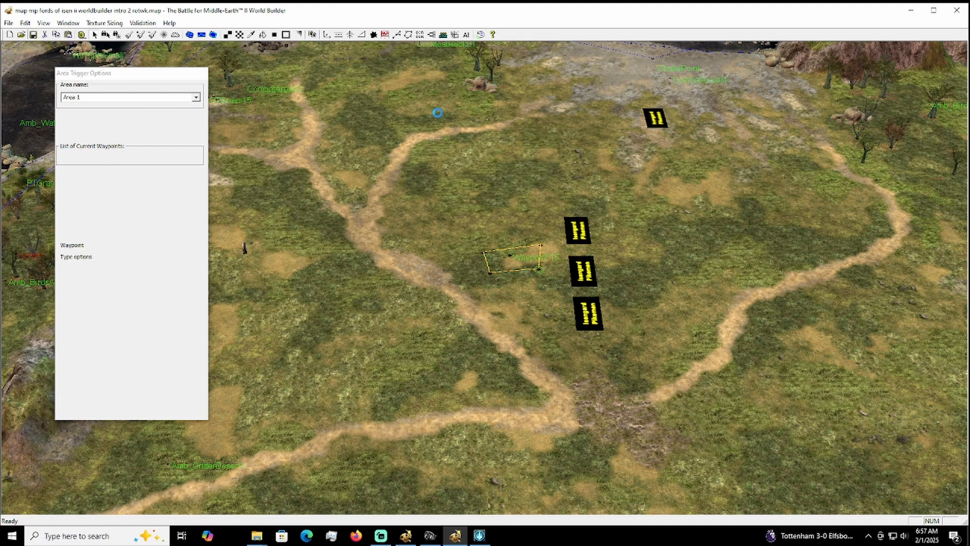
- Review Player_1's unit move, science grant, Army of the Dead and ability scripts, and start a "Unit enters an area" condition in Script 4
left_click(432, 34)
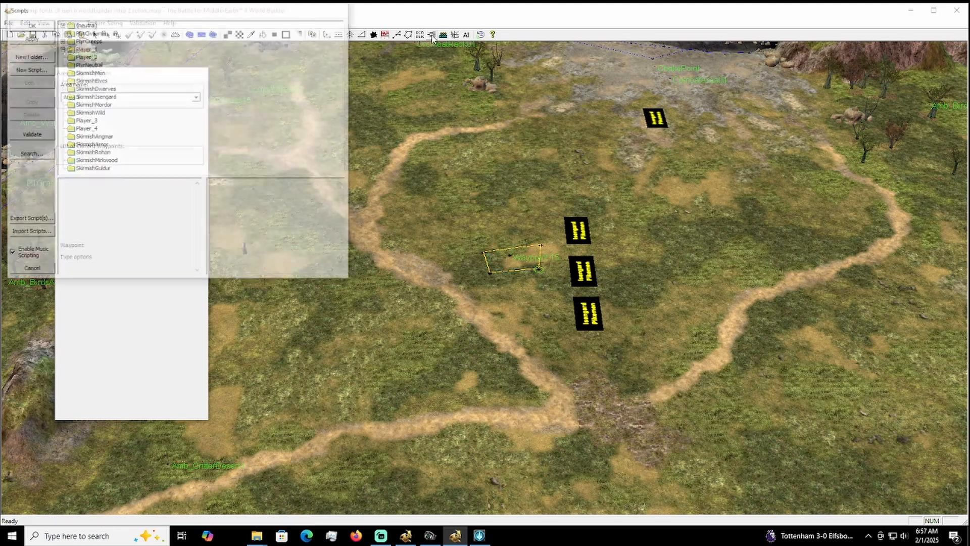
left_click(61, 48)
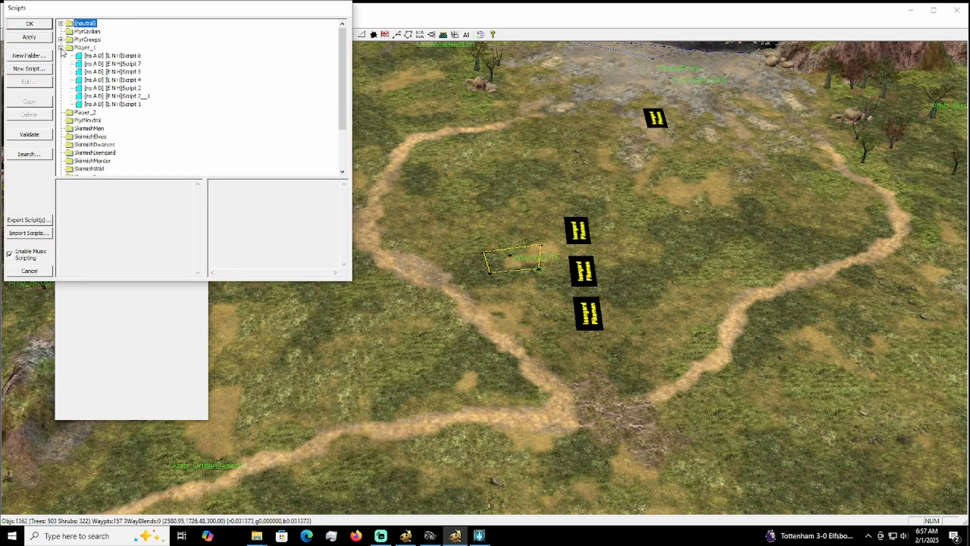
left_click(101, 56)
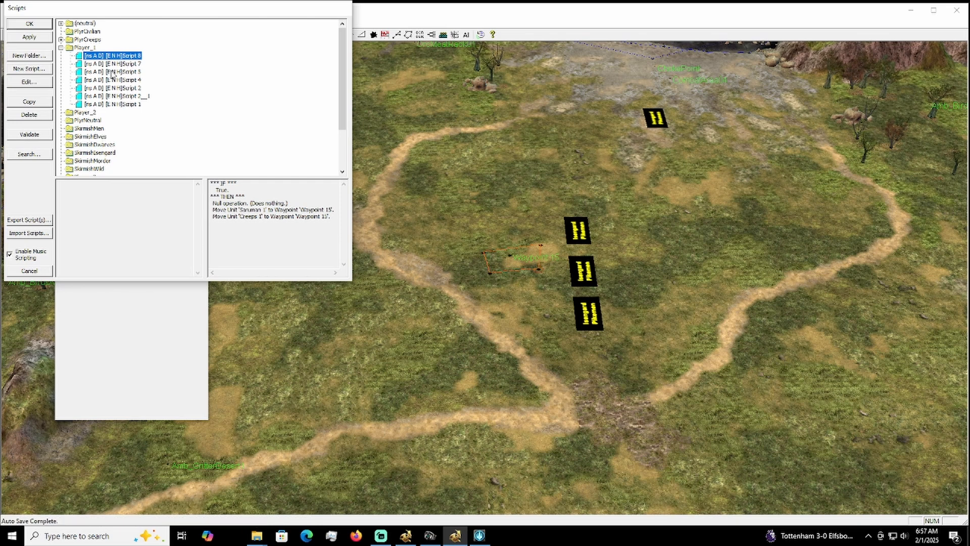
left_click(116, 64)
left_click(118, 72)
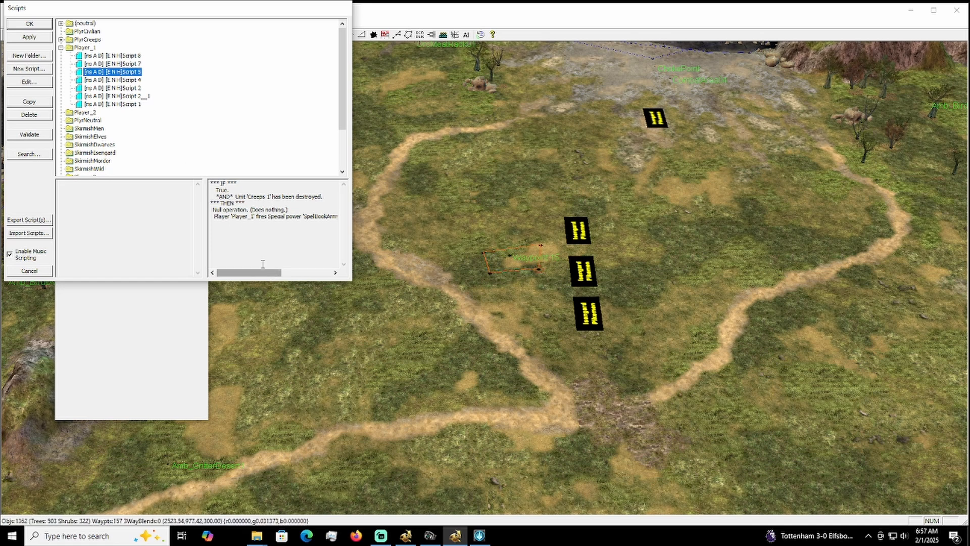
left_click(140, 80)
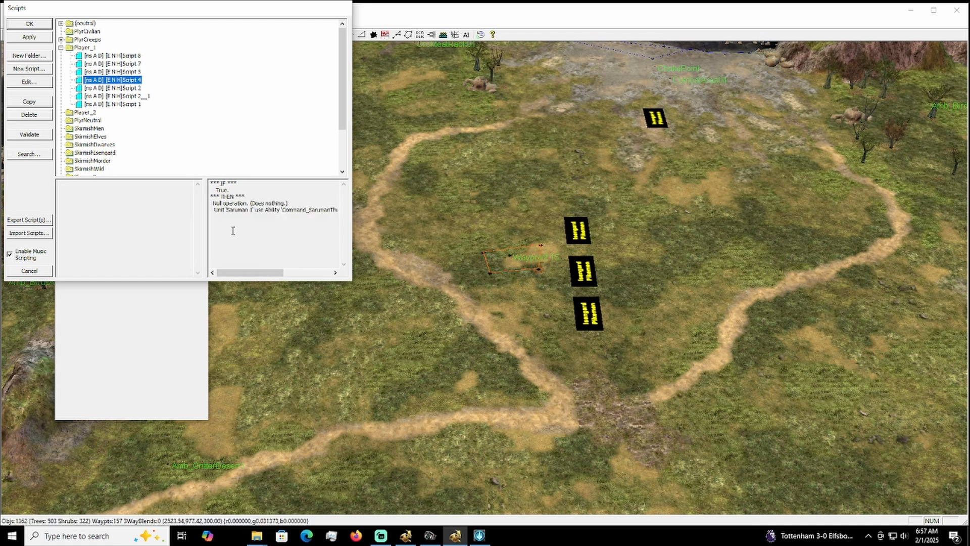
double_click(124, 80)
left_click(106, 34)
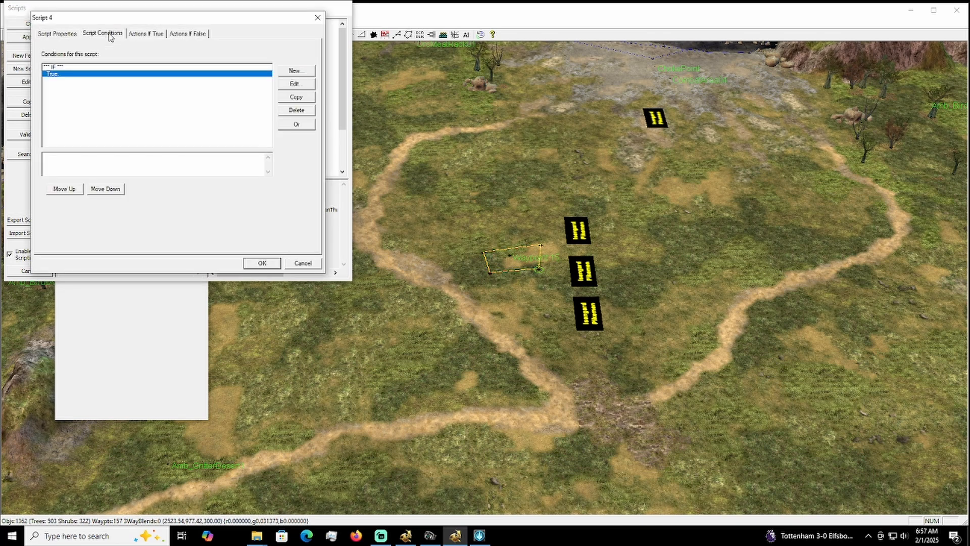
left_click(297, 71)
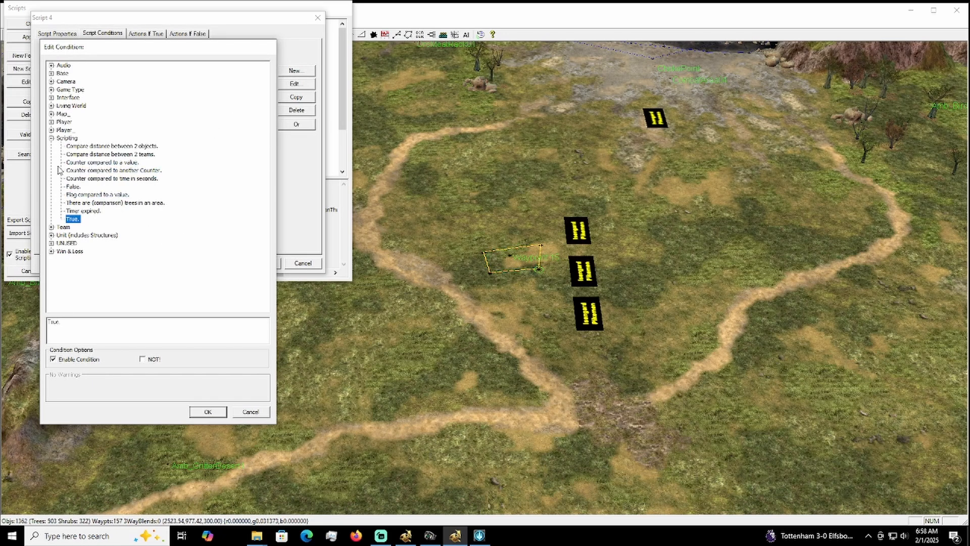
left_click(51, 235)
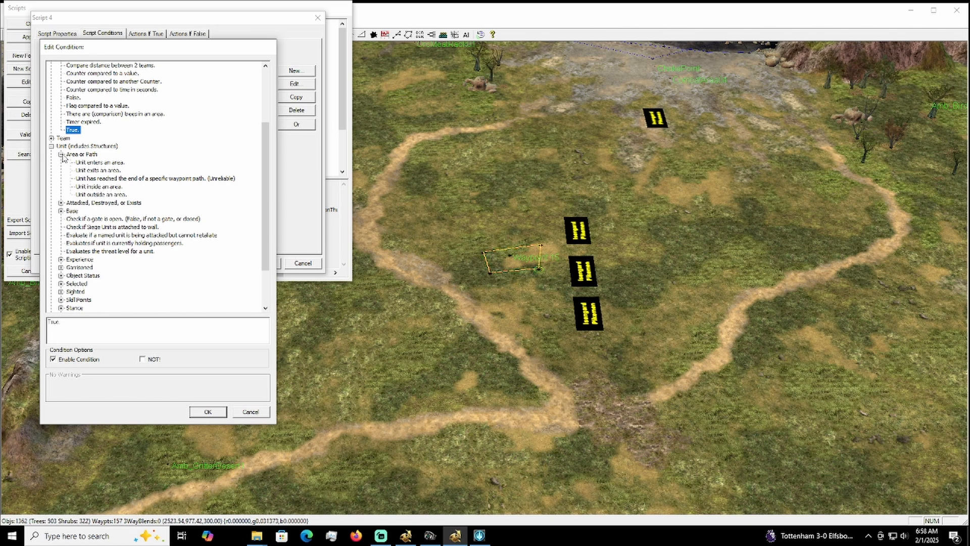
left_click(96, 162)
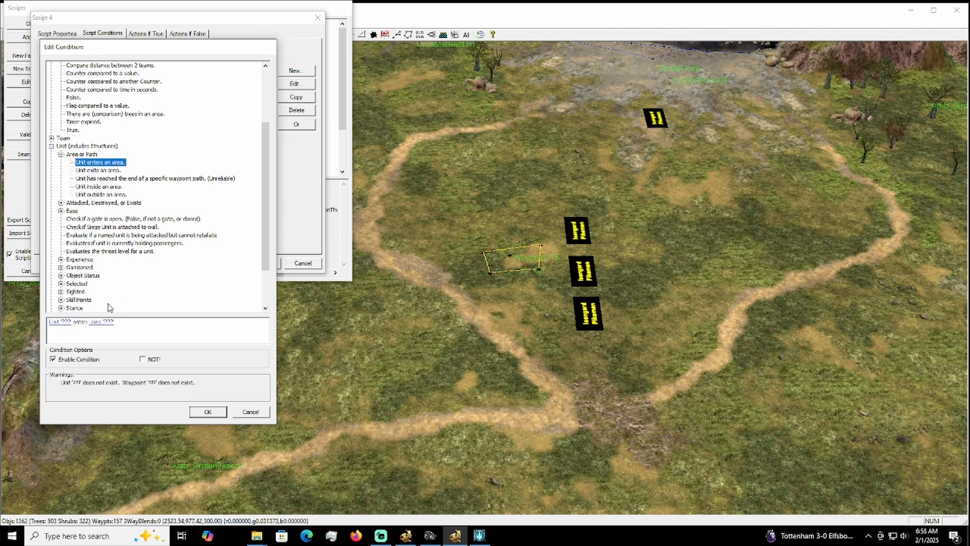
- Set the new condition's unit to Creeps 1 and its trigger area to Area 1, and add it to Script 4
left_click(66, 323)
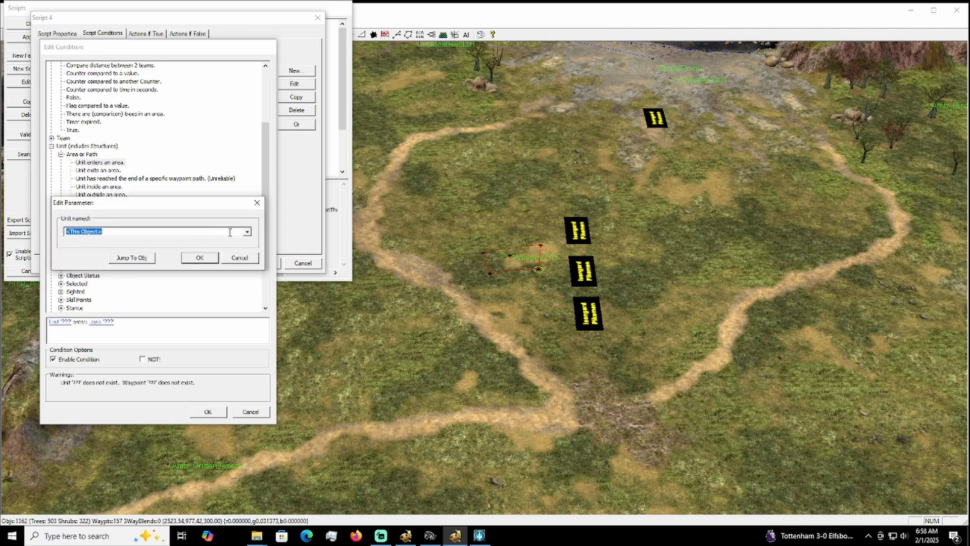
left_click(247, 231)
left_click(155, 246)
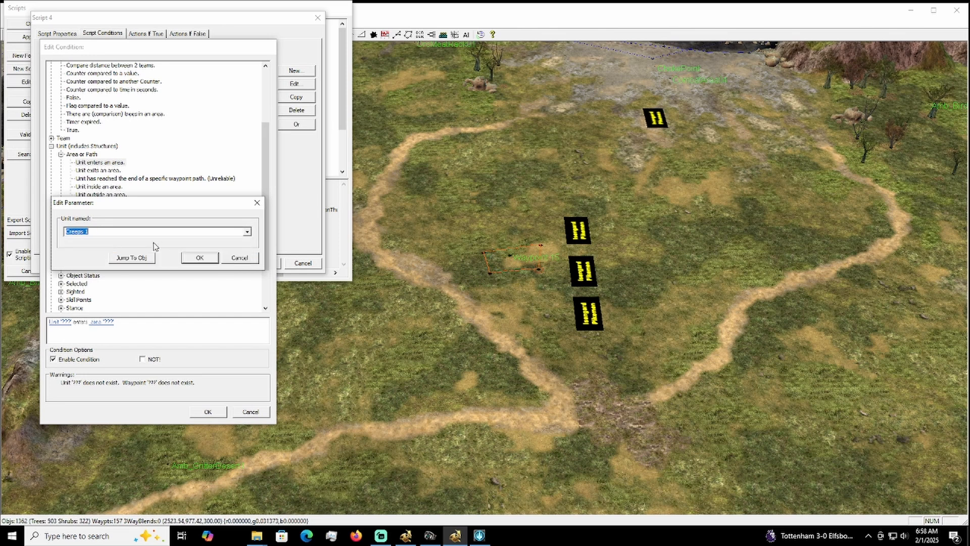
left_click(200, 257)
left_click(120, 322)
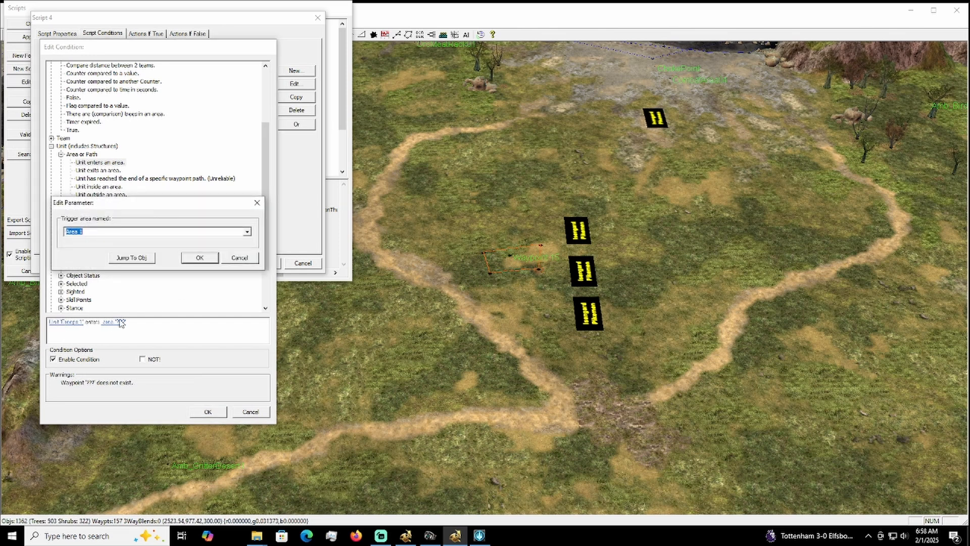
left_click(199, 258)
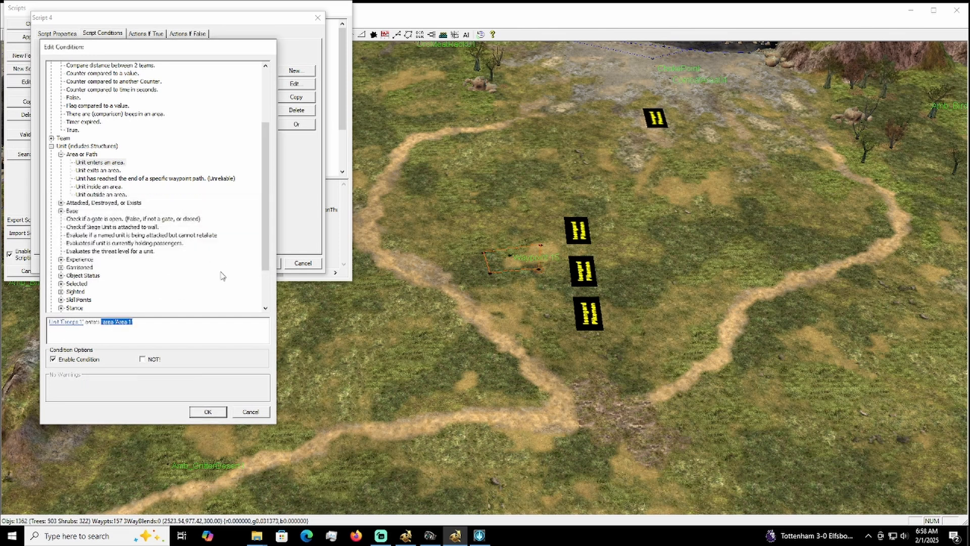
left_click(208, 412)
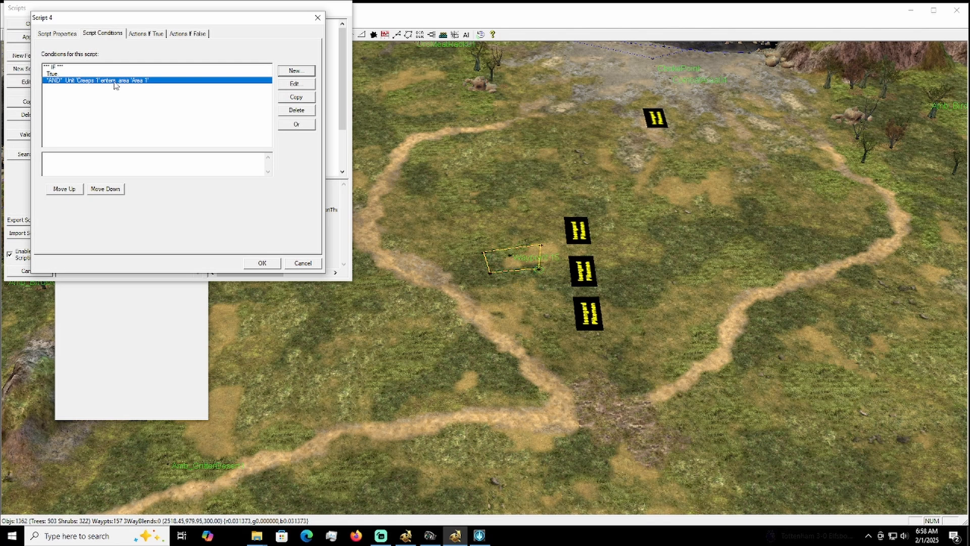
- Check Script 4's Saruman ability action, accept the script and apply the changes to the map scripts
left_click(144, 34)
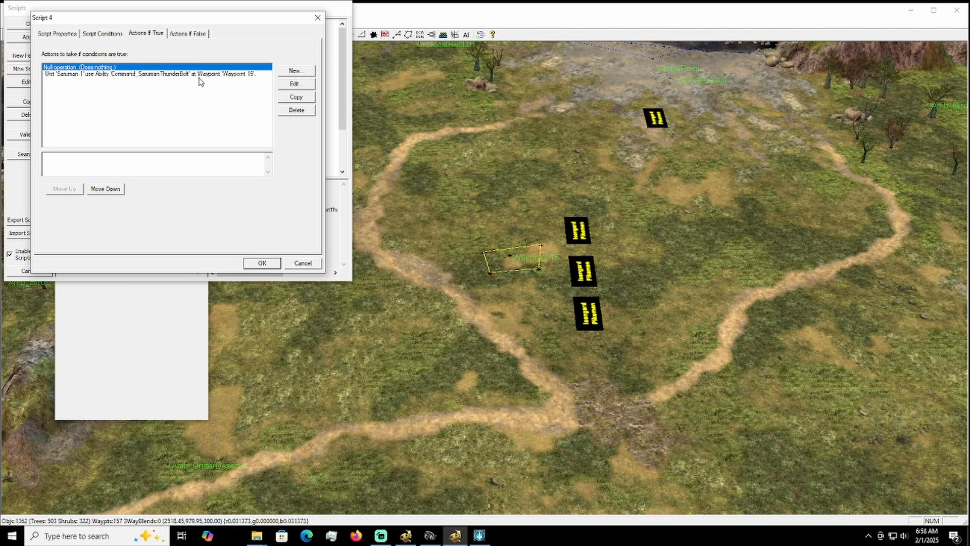
left_click(255, 263)
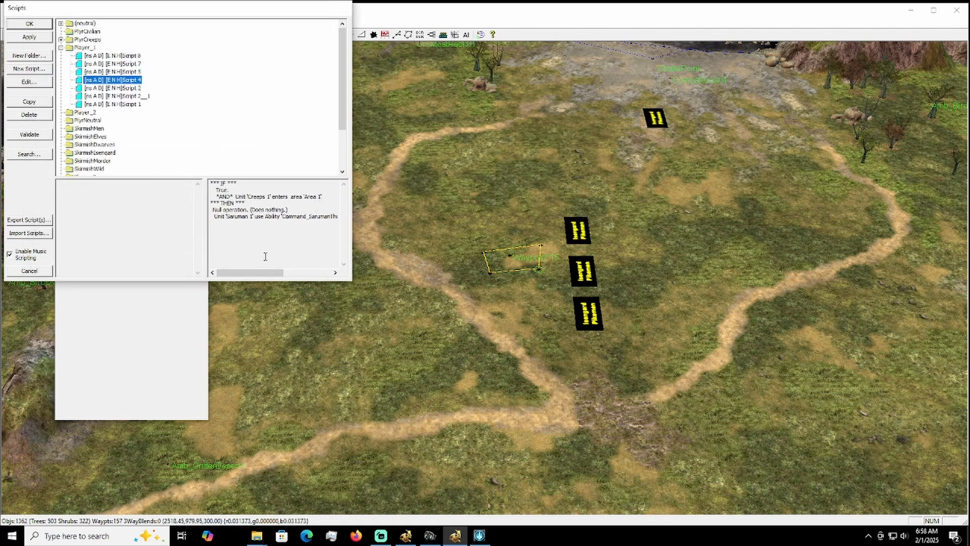
left_click(29, 37)
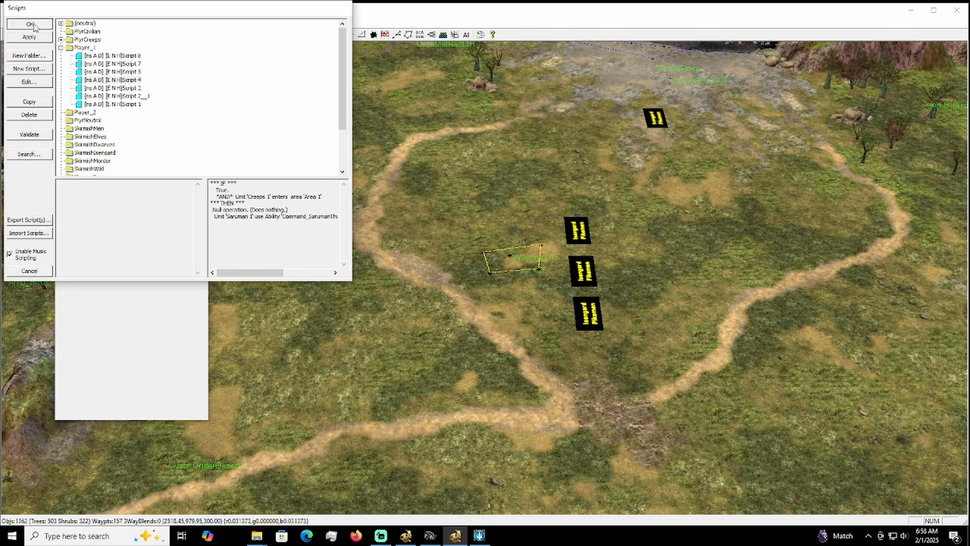
left_click(29, 24)
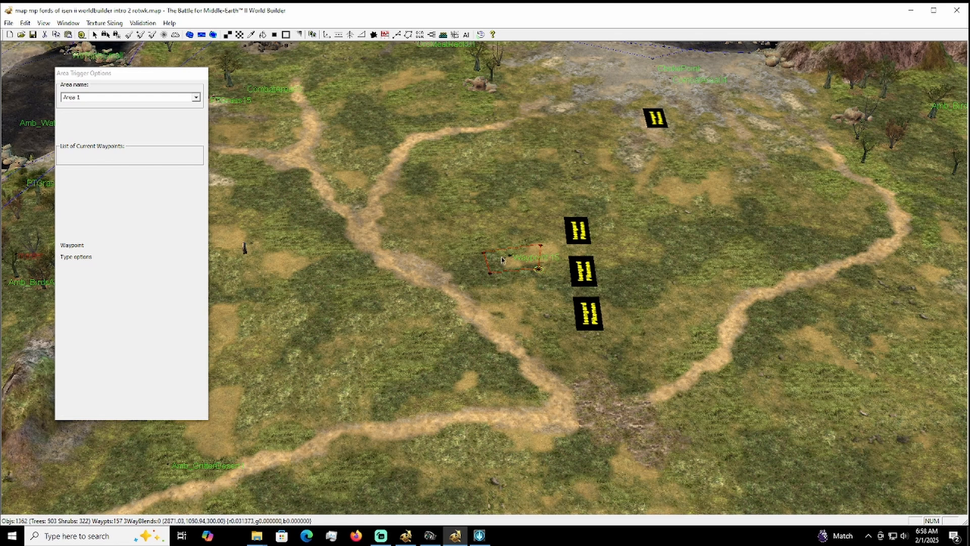
- Assign the distant Creeps 1 pikemen horde to the team PlyrCreeps/teamPlyrCreeps
left_click(663, 119)
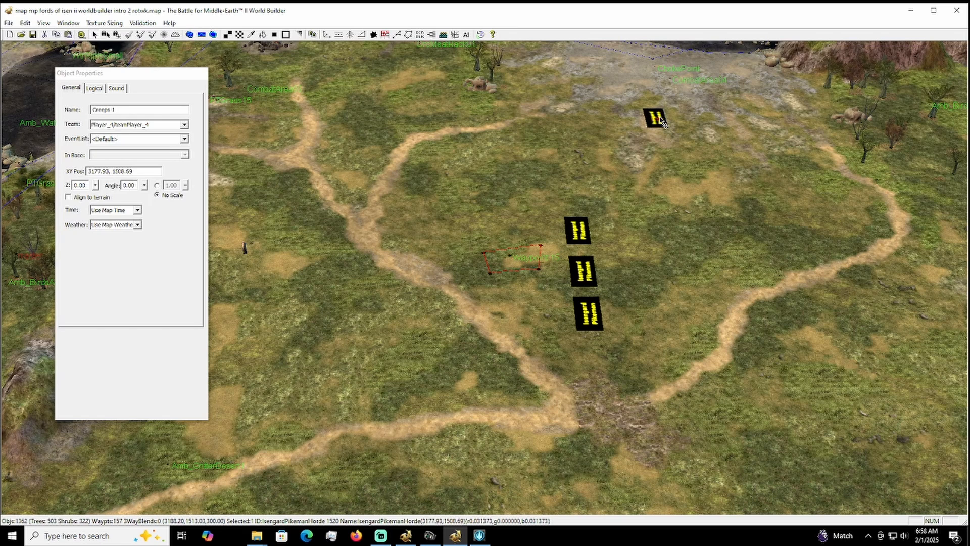
left_click(184, 125)
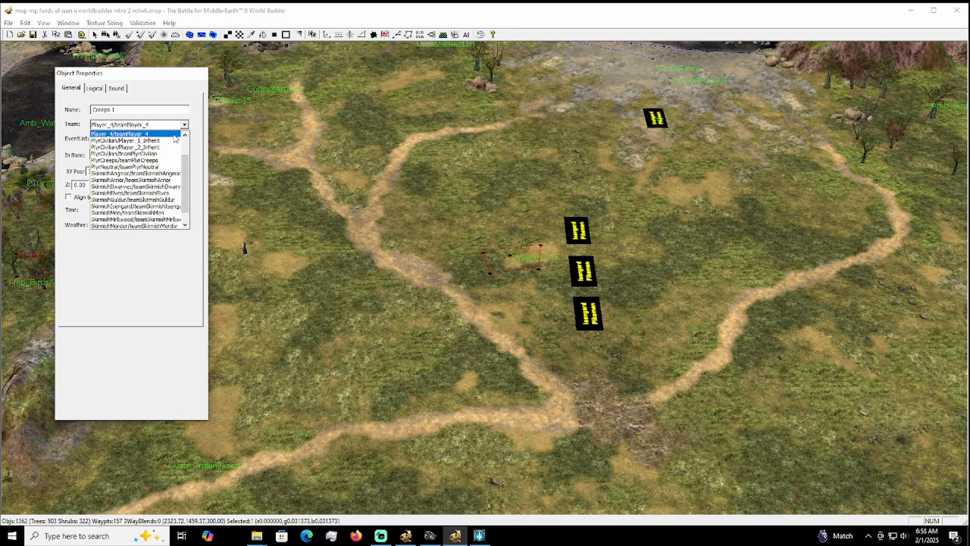
left_click(168, 160)
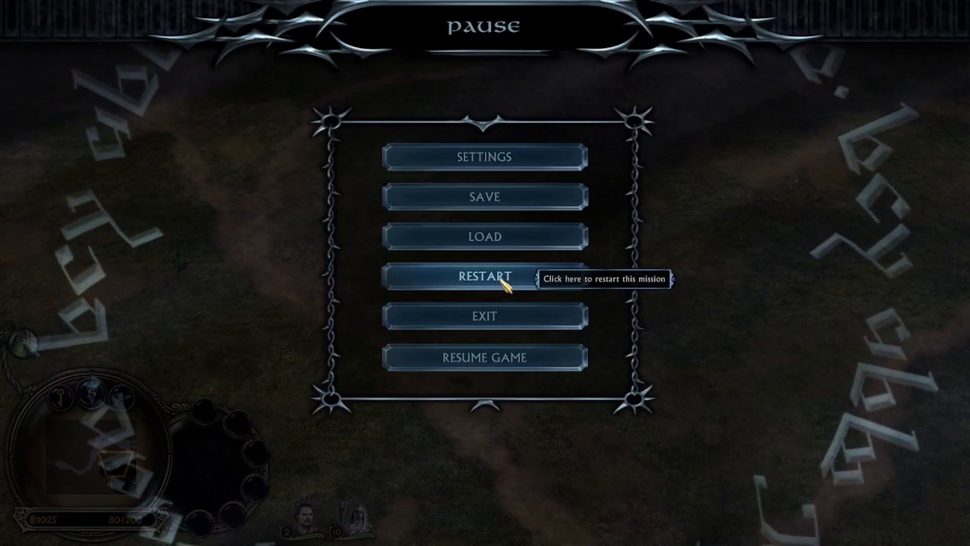
- Switch to the game and restart the mission to test the scripted Saruman and Army of the Dead sequence
left_click(495, 276)
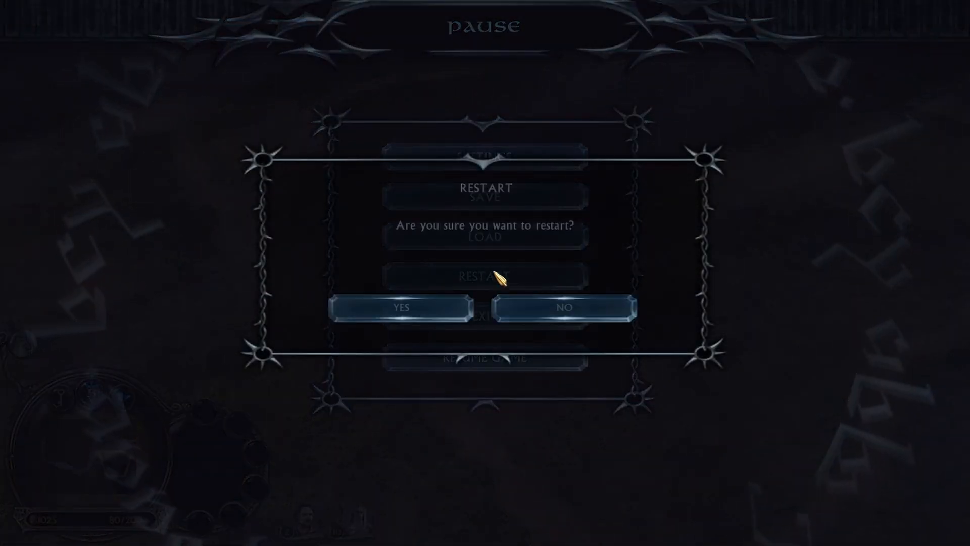
left_click(401, 306)
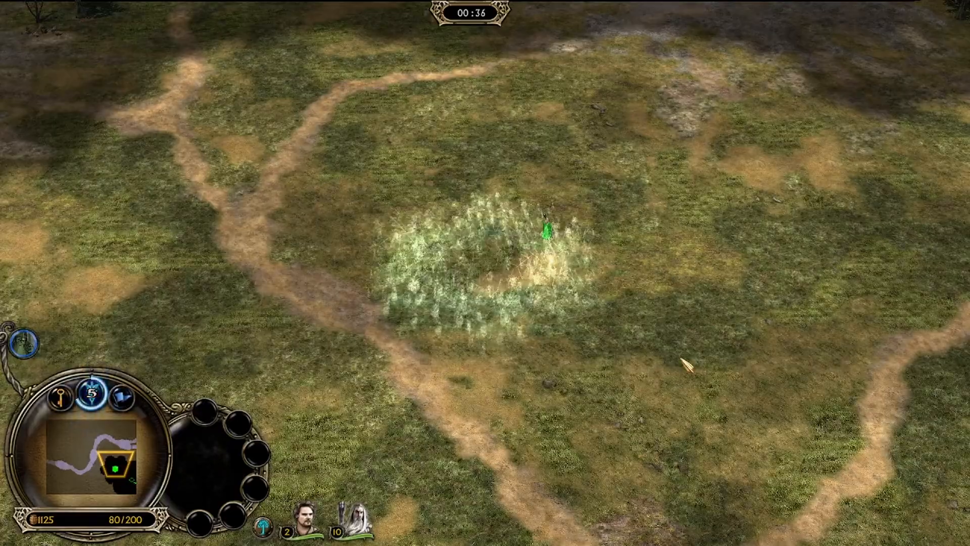
key("Escape")
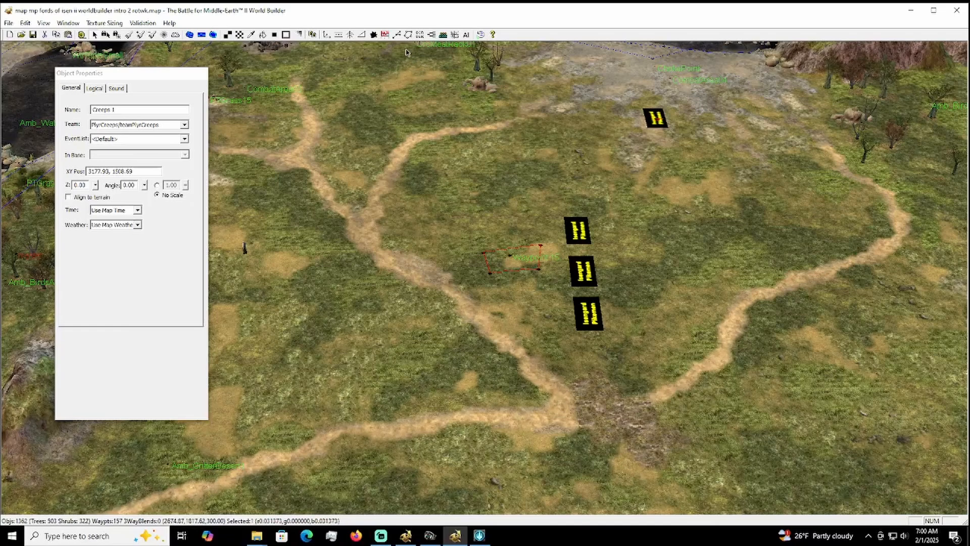
- Back in World Builder, draw a connected path of four waypoints from the dirt path fork, arching around the trigger area to beyond the pikemen column
left_click(399, 39)
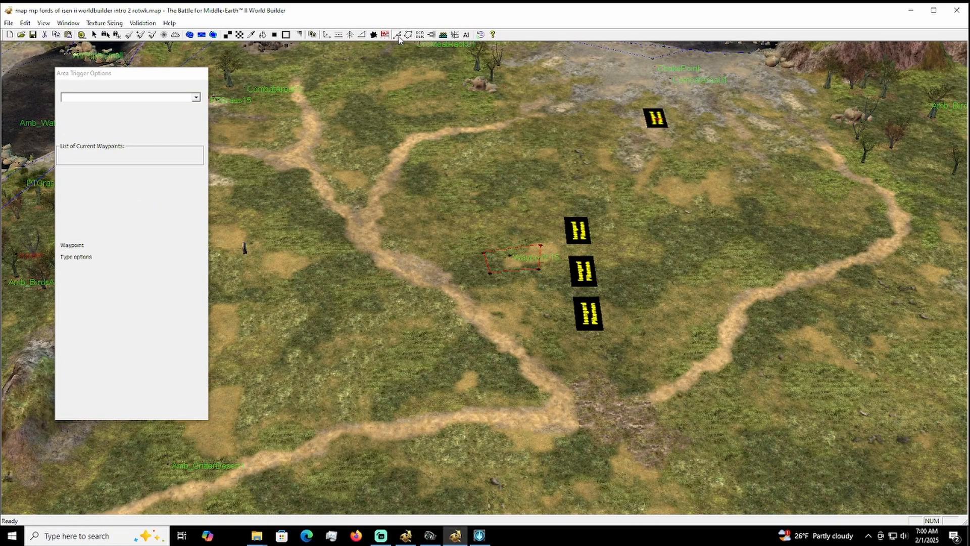
left_click(398, 218)
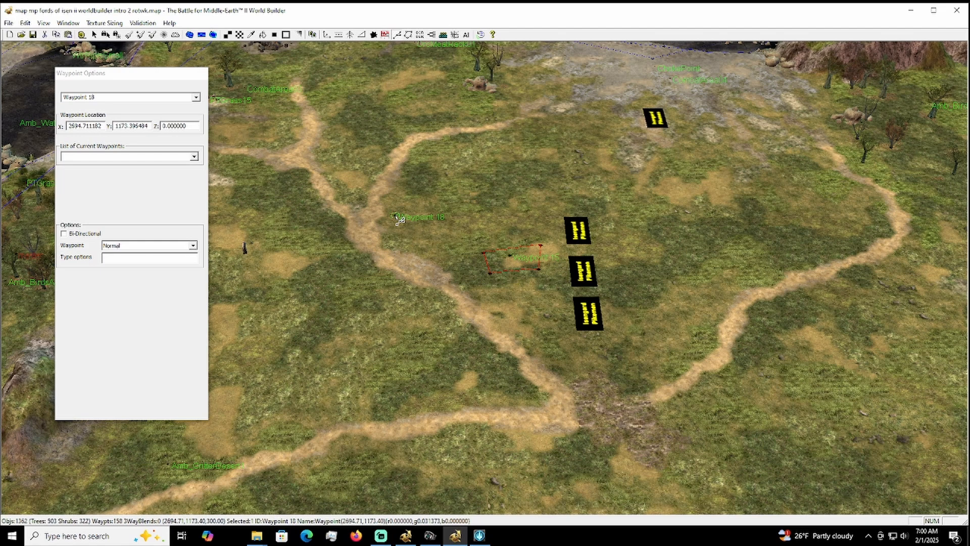
right_click_drag(399, 219, 457, 223)
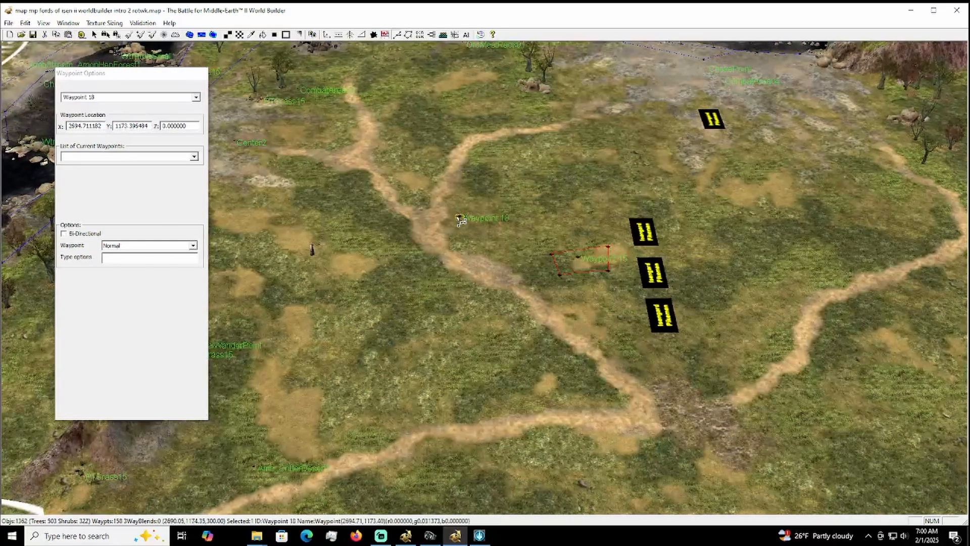
left_click_drag(482, 222, 705, 227)
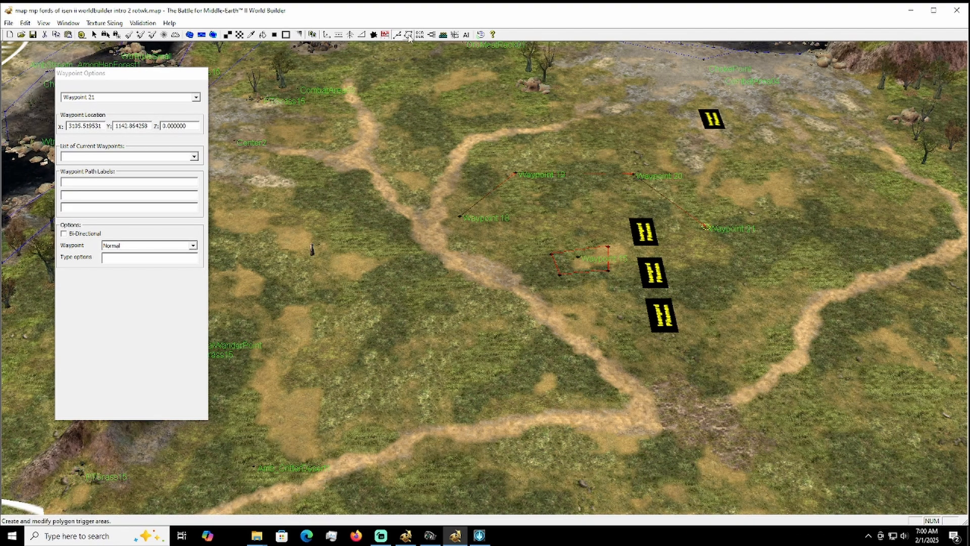
left_click(431, 35)
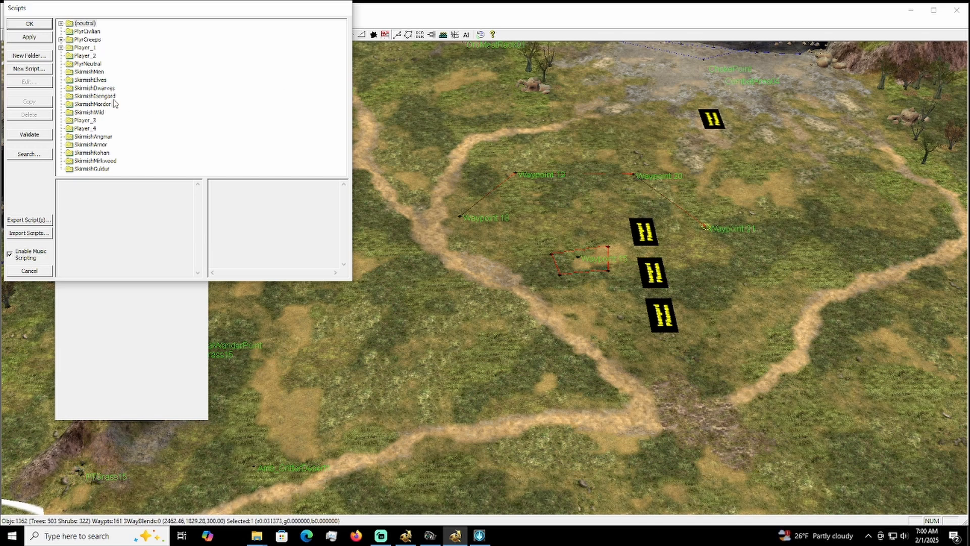
left_click(61, 47)
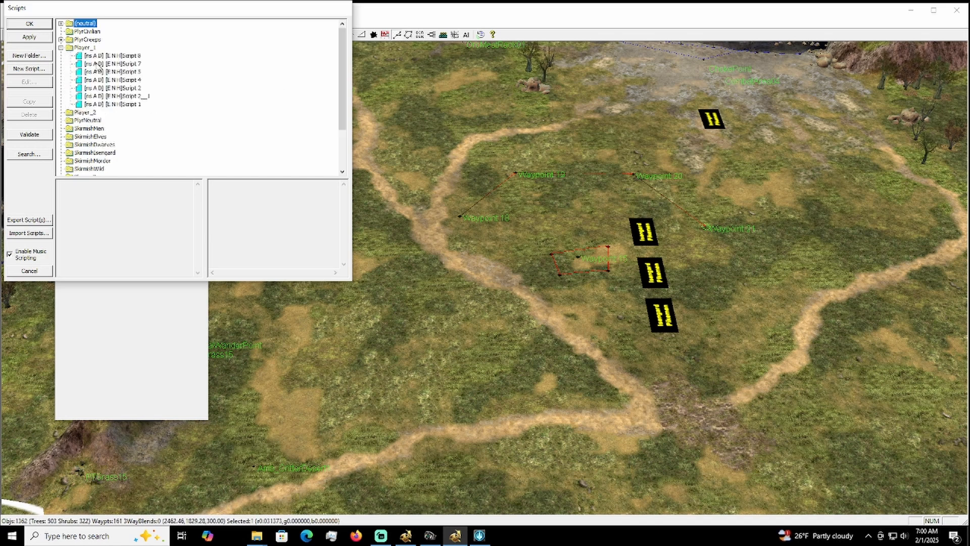
left_click(118, 56)
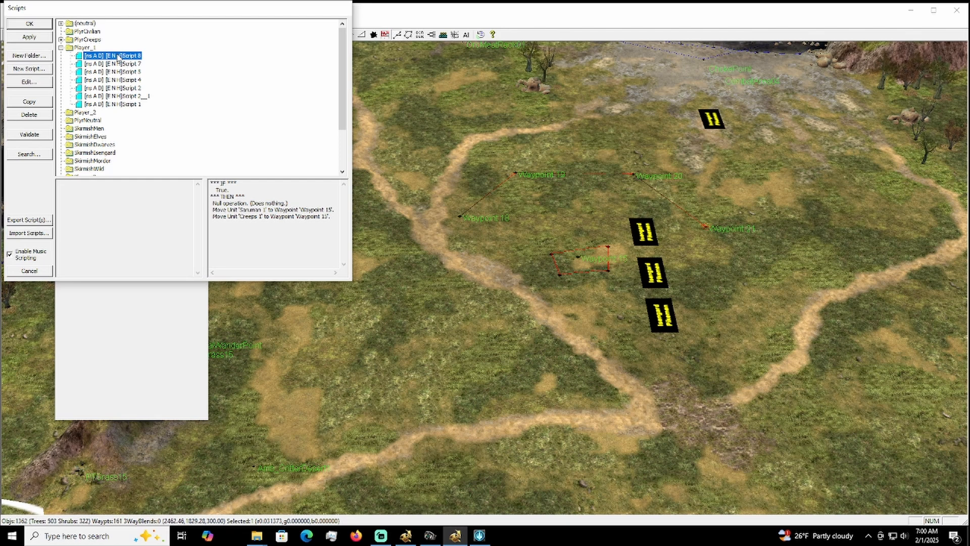
double_click(118, 56)
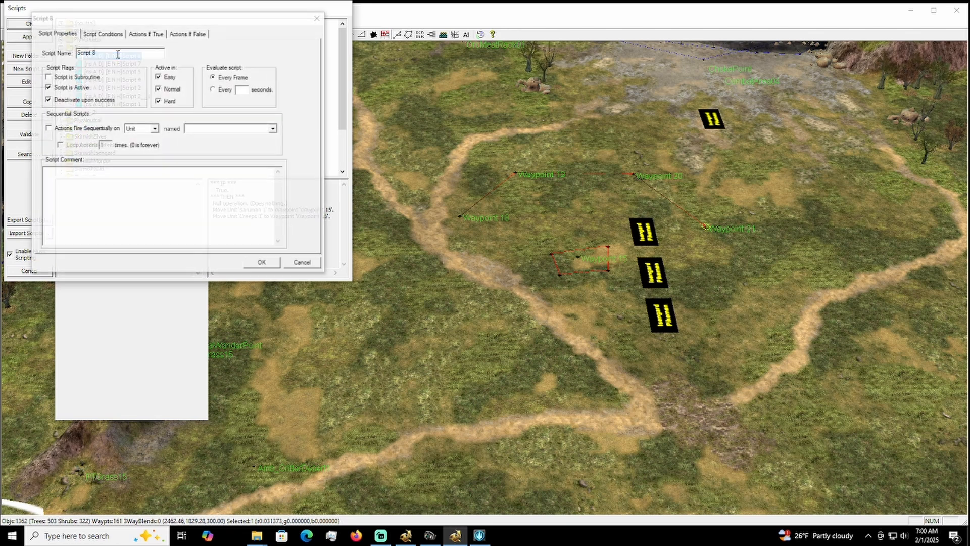
left_click(146, 34)
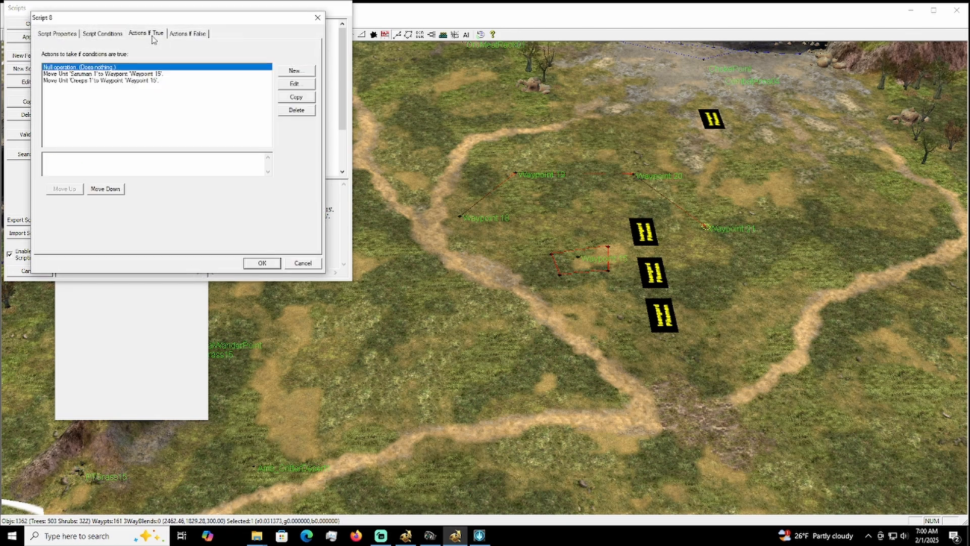
double_click(137, 74)
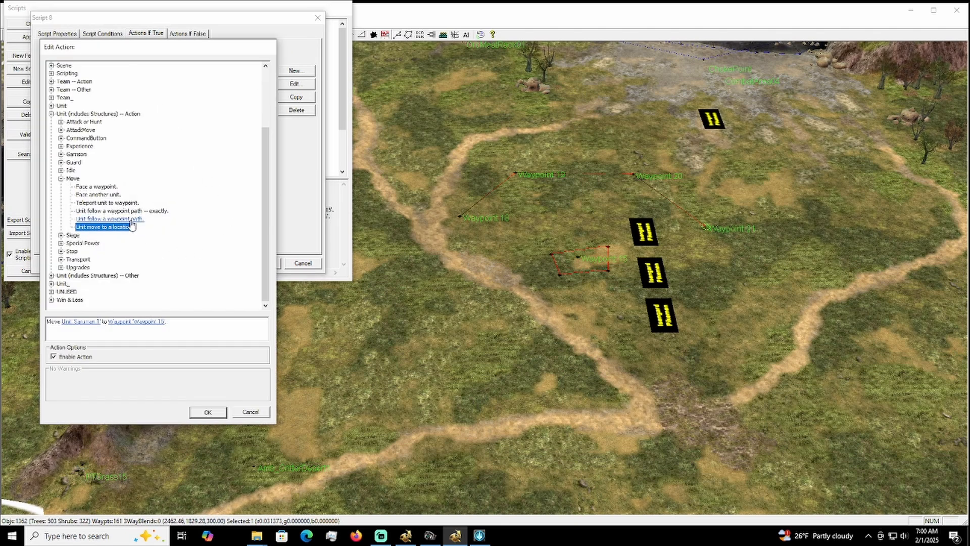
left_click(116, 219)
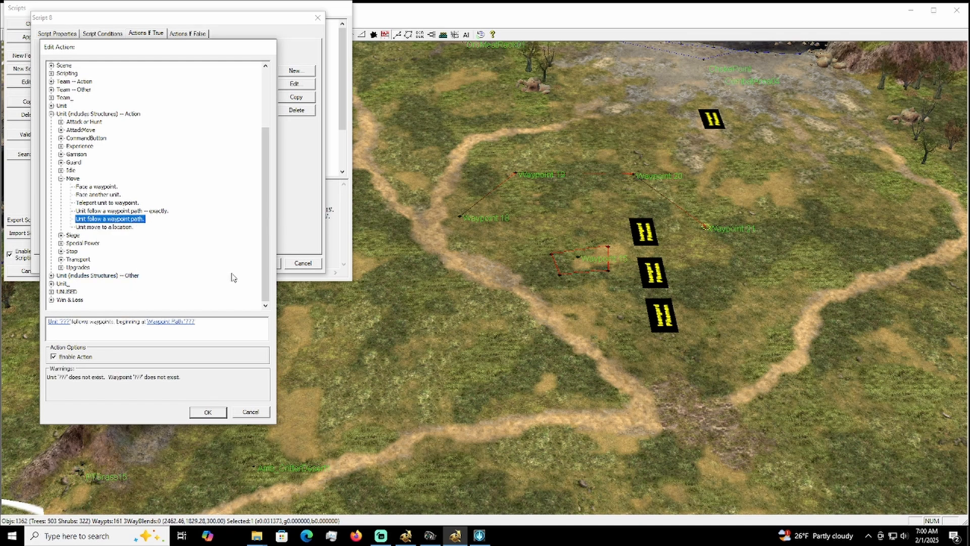
left_click(461, 220)
left_click(73, 324)
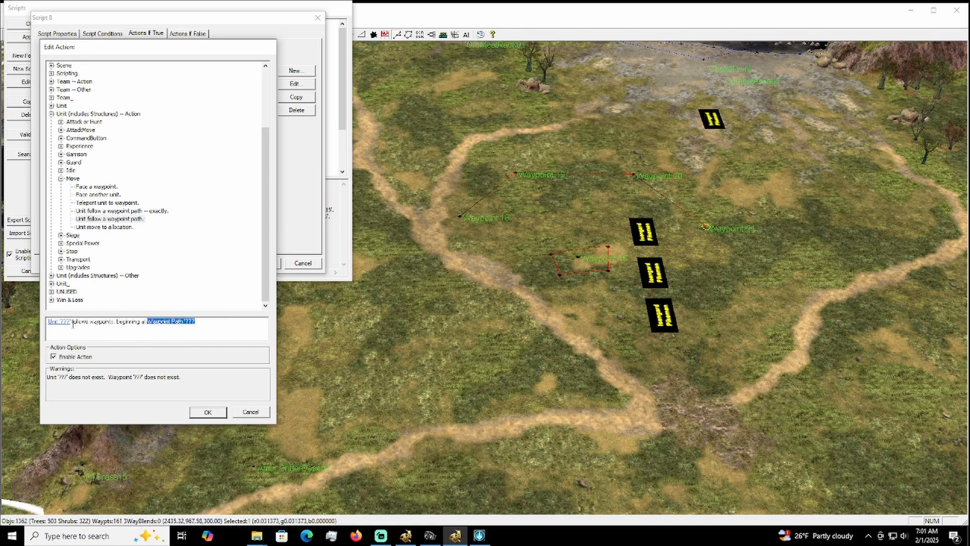
left_click(71, 323)
left_click(247, 232)
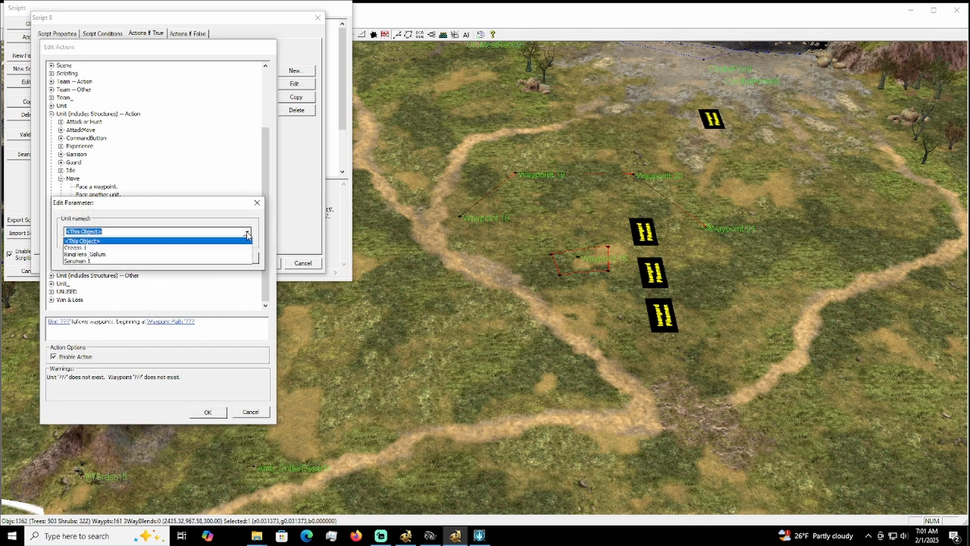
left_click(122, 248)
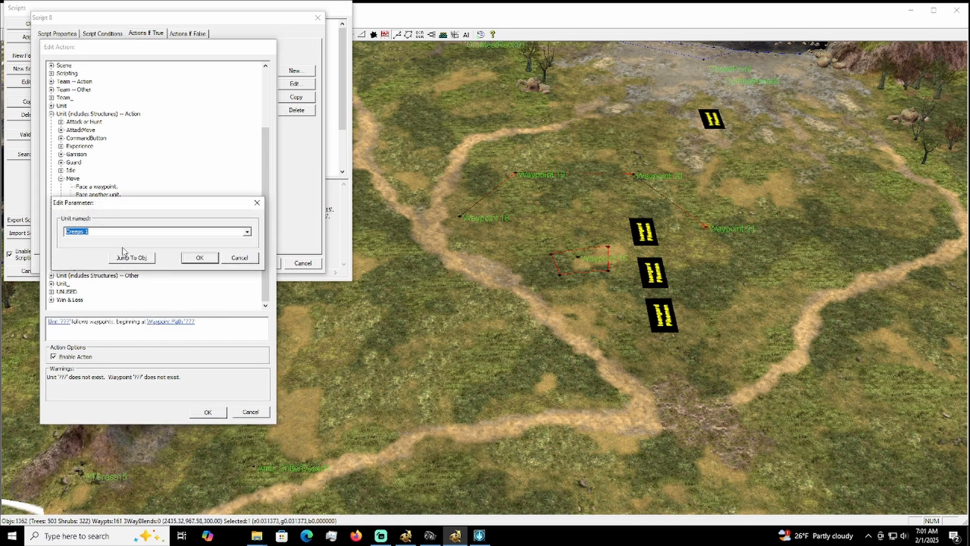
left_click(249, 232)
left_click(148, 255)
left_click(195, 258)
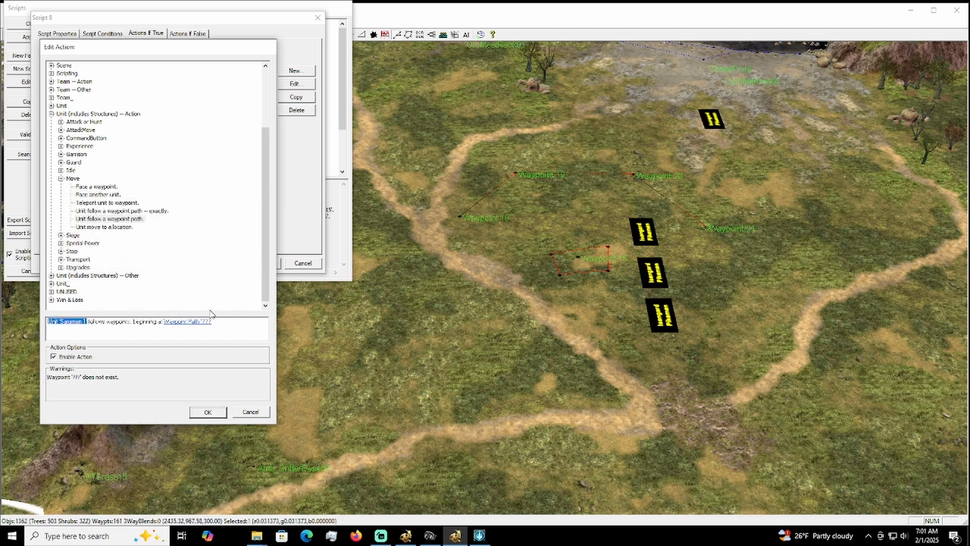
left_click(205, 321)
left_click(248, 232)
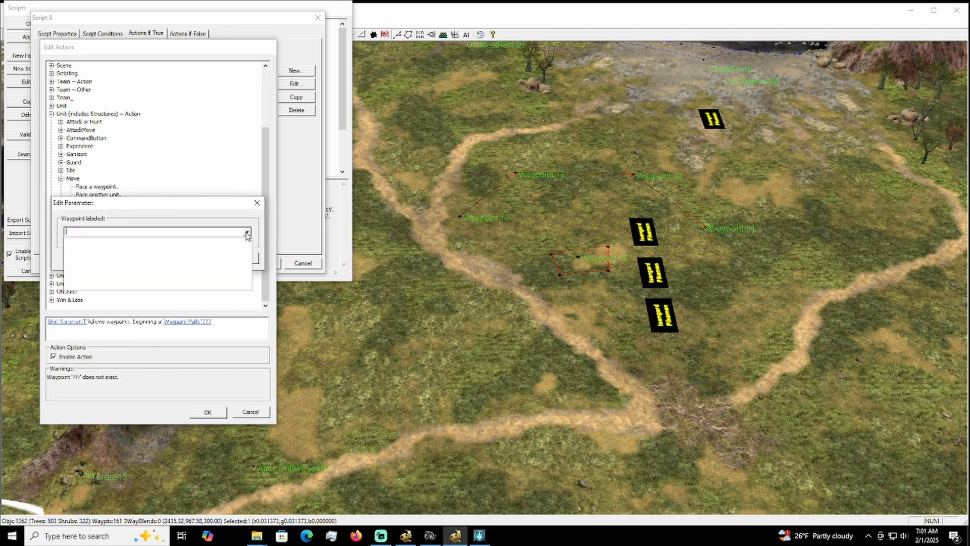
left_click(247, 233)
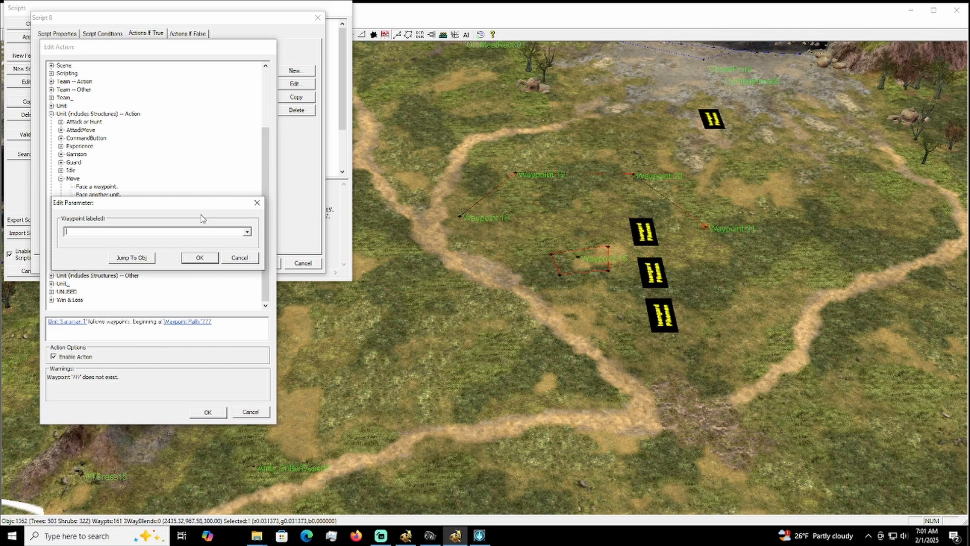
left_click(240, 257)
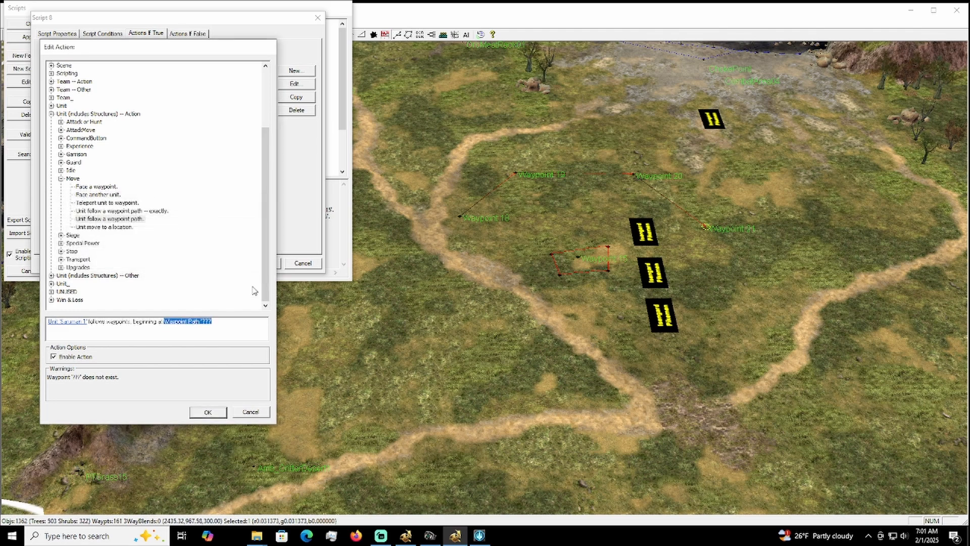
left_click(244, 412)
left_click(295, 264)
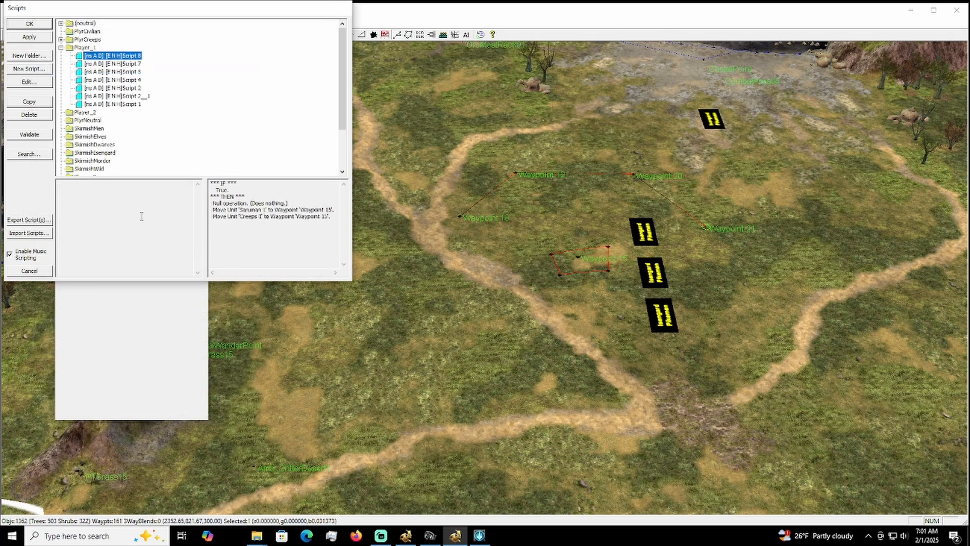
left_click(34, 271)
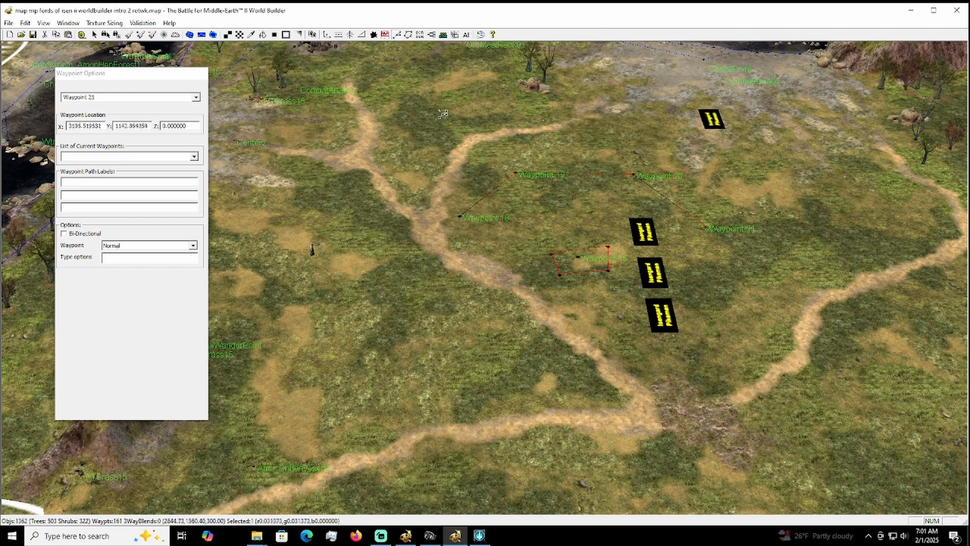
- Label the new four-waypoint path Waypoint 18 through its first waypoint, and check the list of current waypoints
left_click(181, 182)
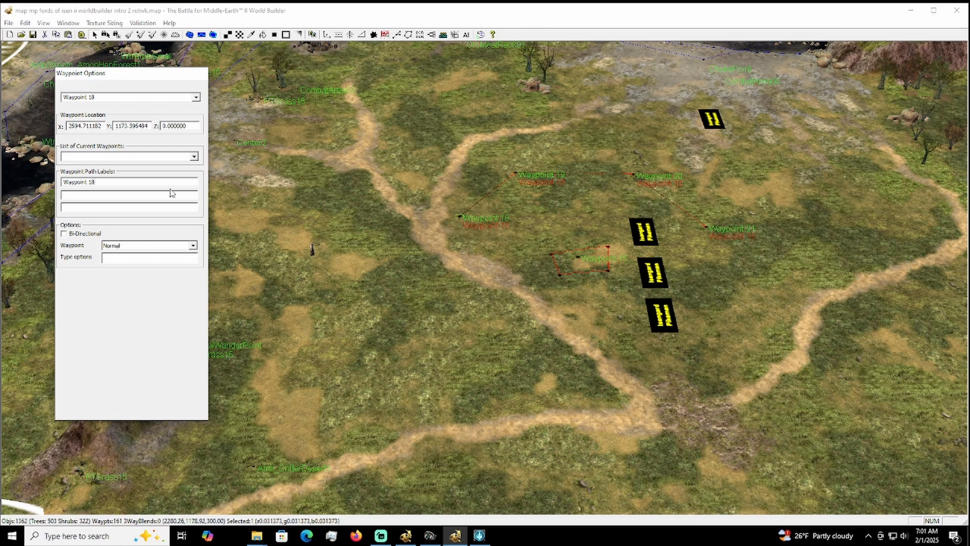
left_click(194, 158)
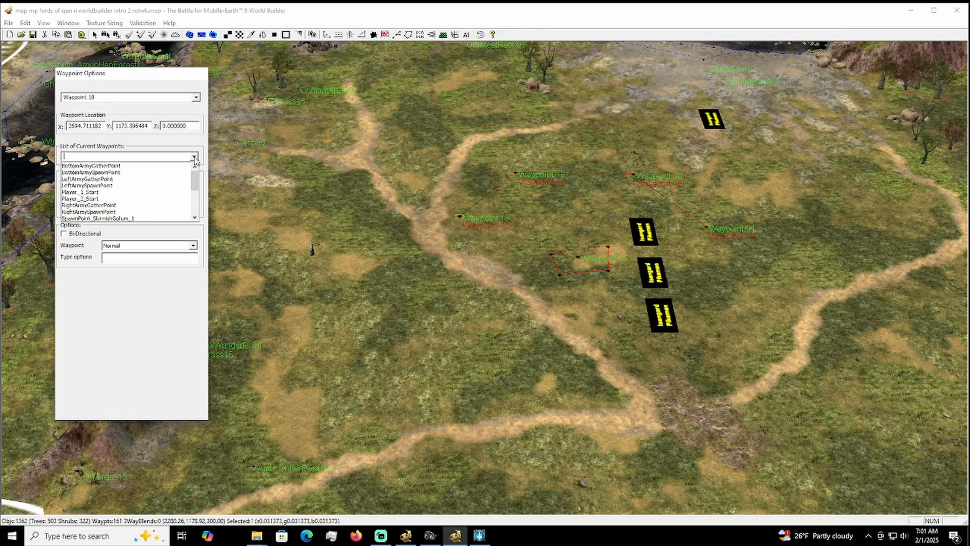
left_click(195, 158)
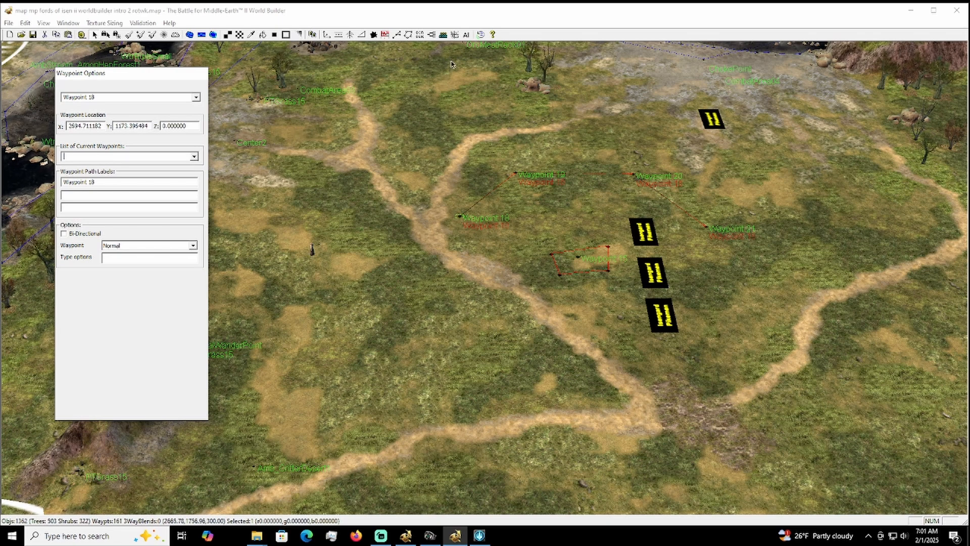
- In Player_1's Script 8, replace the action moving Saruman 1 to Waypoint 15 with "Unit follow a waypoint path"
left_click(432, 34)
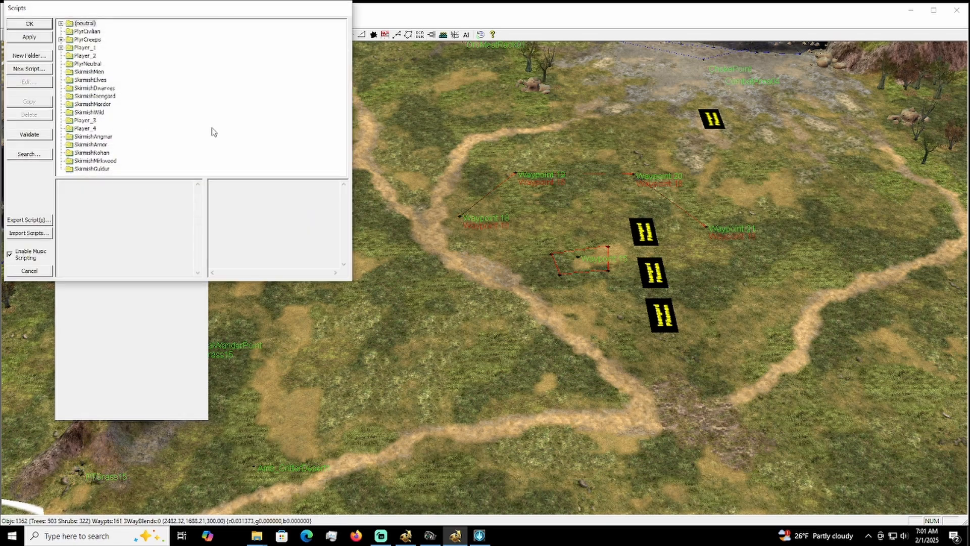
left_click(61, 47)
left_click(87, 56)
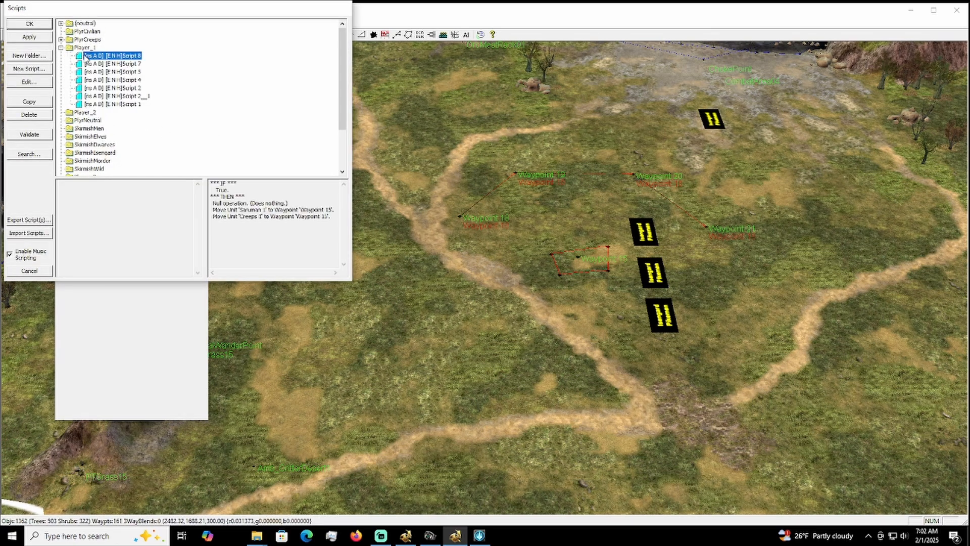
double_click(112, 56)
left_click(146, 33)
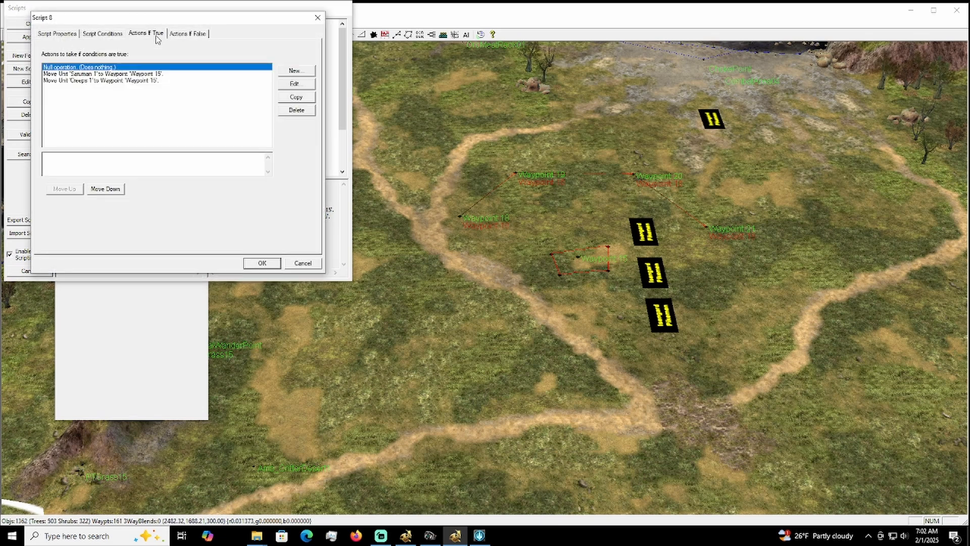
double_click(161, 69)
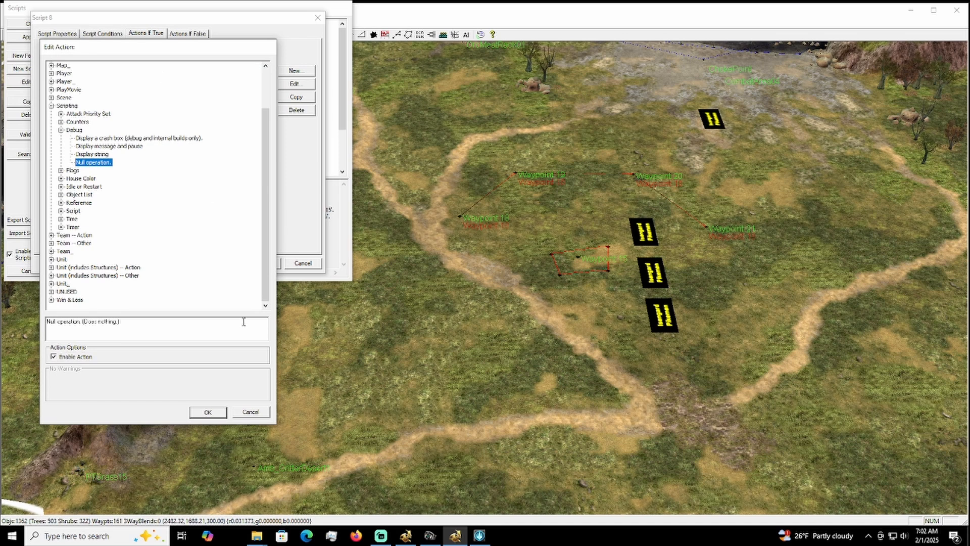
left_click(251, 412)
double_click(164, 74)
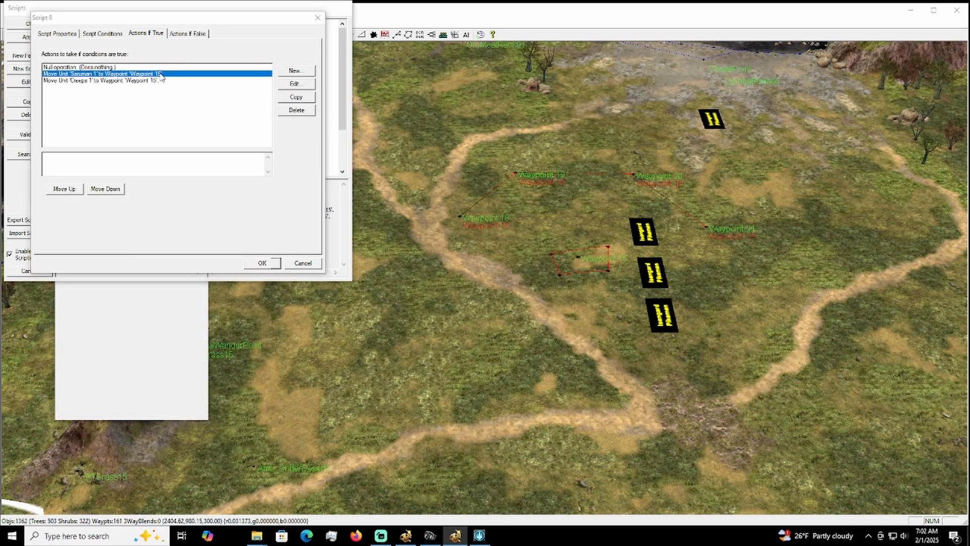
left_click(138, 219)
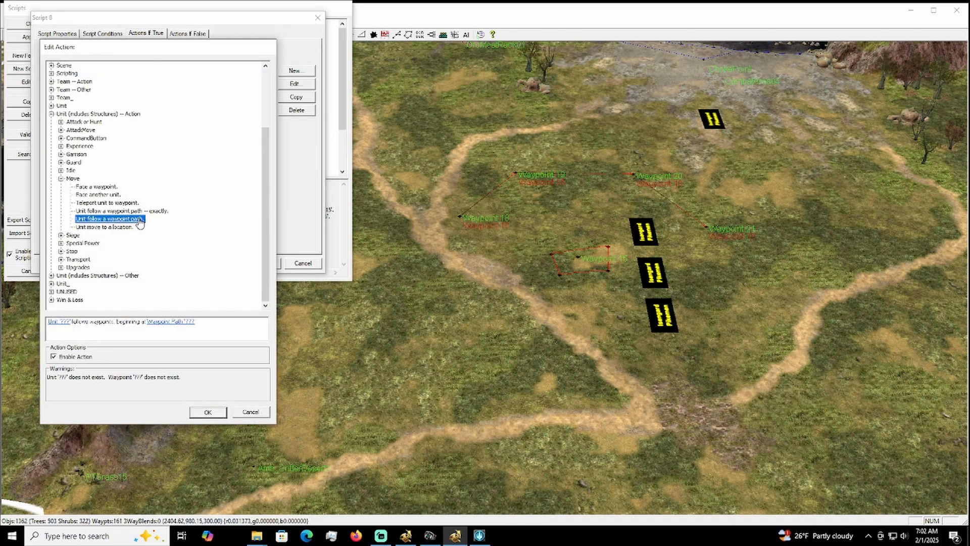
- Set the action so unit Saruman 1 follows waypoint path Waypoint 18, and accept the action, Script 8 and the map scripts
left_click(64, 322)
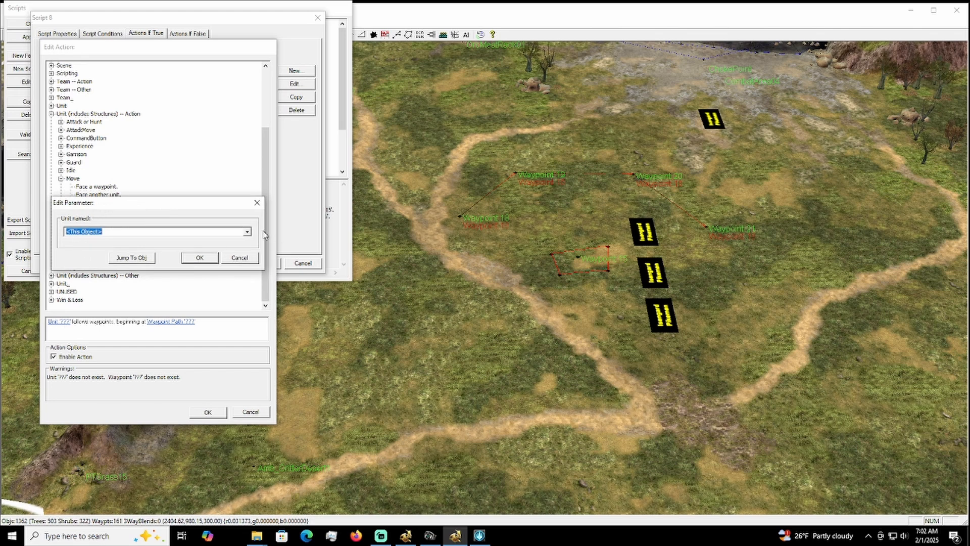
left_click(247, 231)
left_click(154, 261)
left_click(202, 259)
left_click(204, 322)
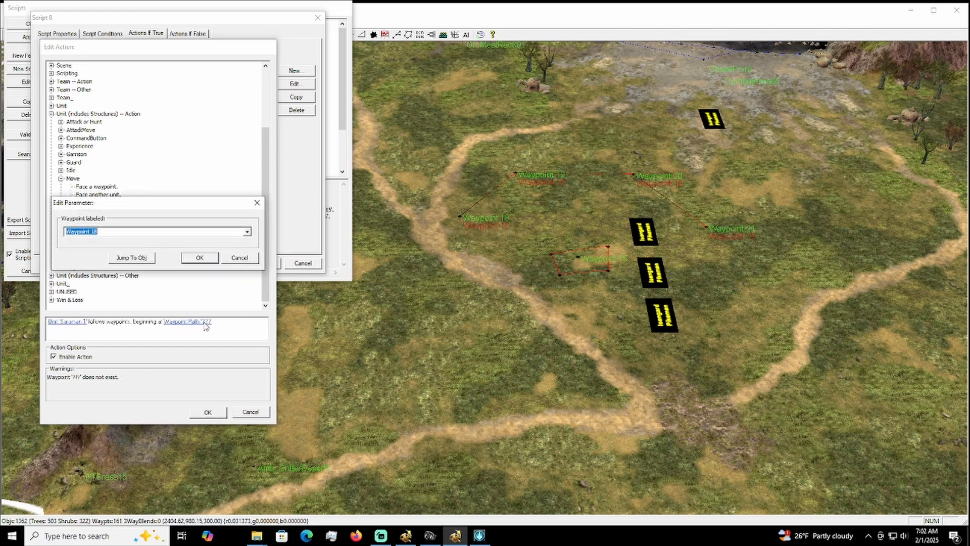
left_click(247, 233)
left_click(247, 233)
left_click(200, 258)
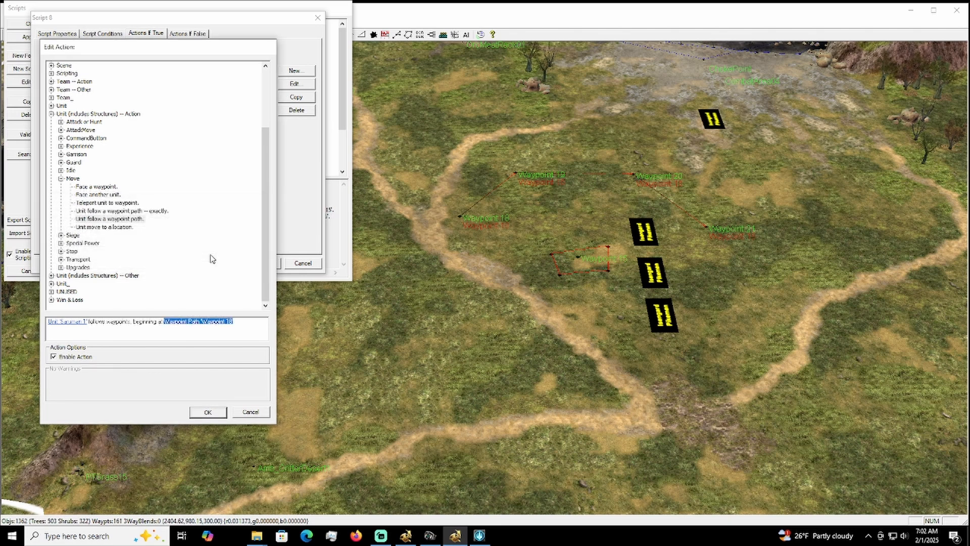
left_click(209, 413)
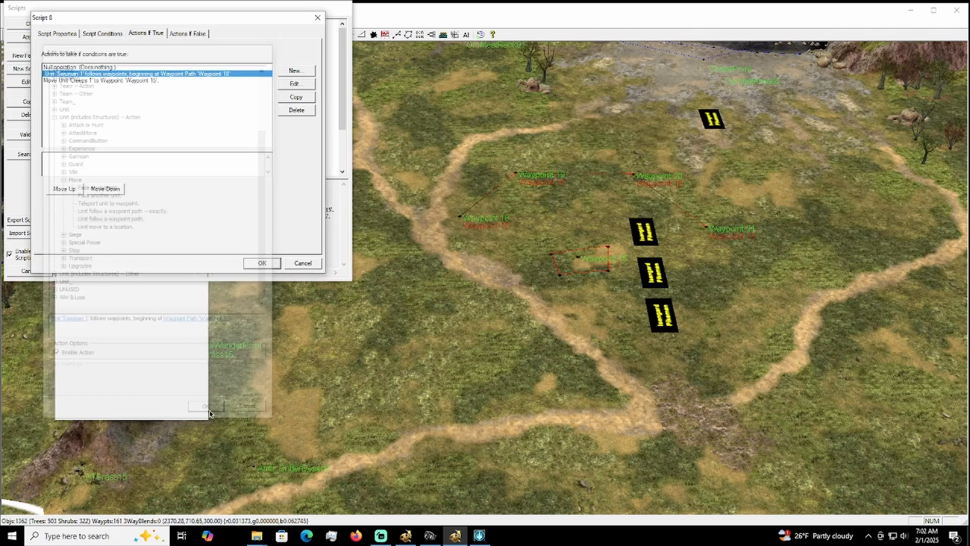
left_click(262, 263)
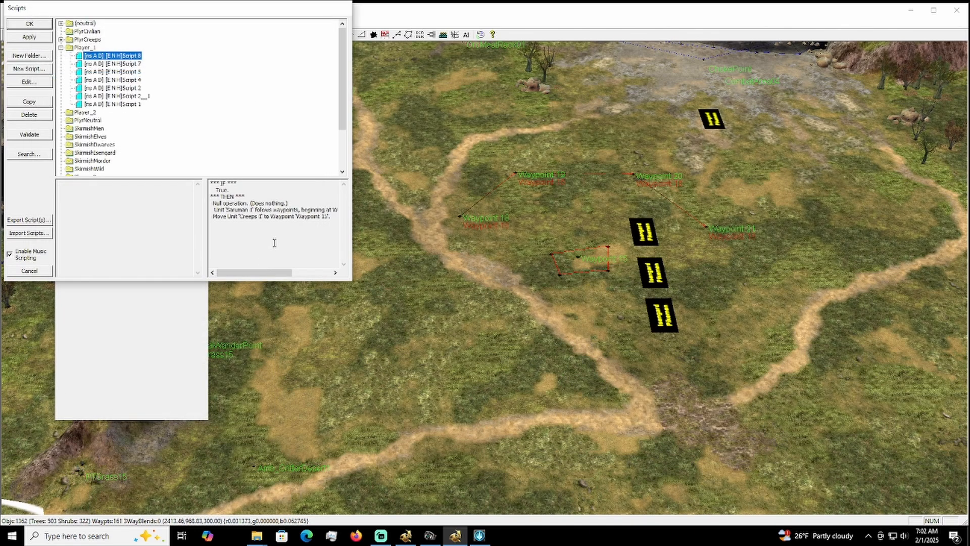
left_click(30, 24)
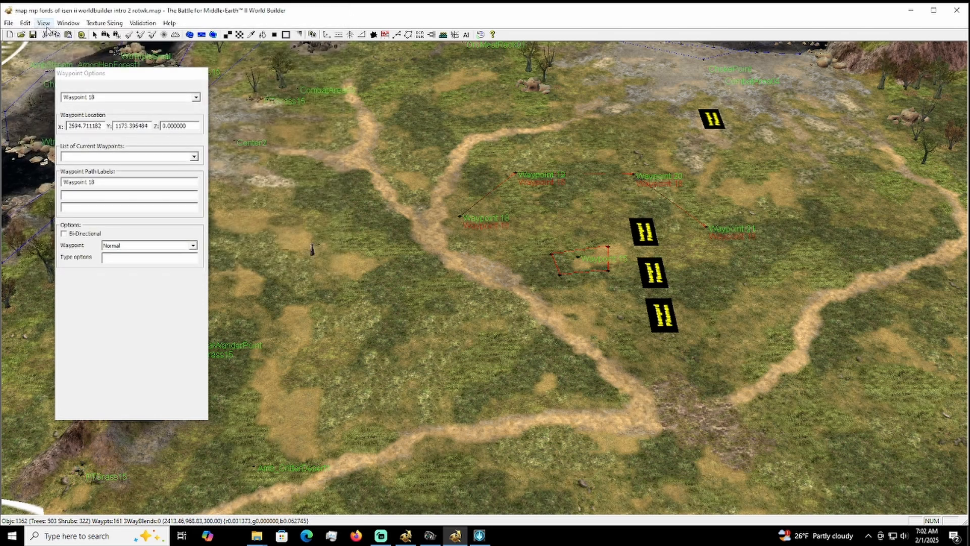
- Assign the distant Creeps 1 pikemen horde to team Player_4/teamPlayer_4 and save the map
left_click(716, 124)
left_click(184, 124)
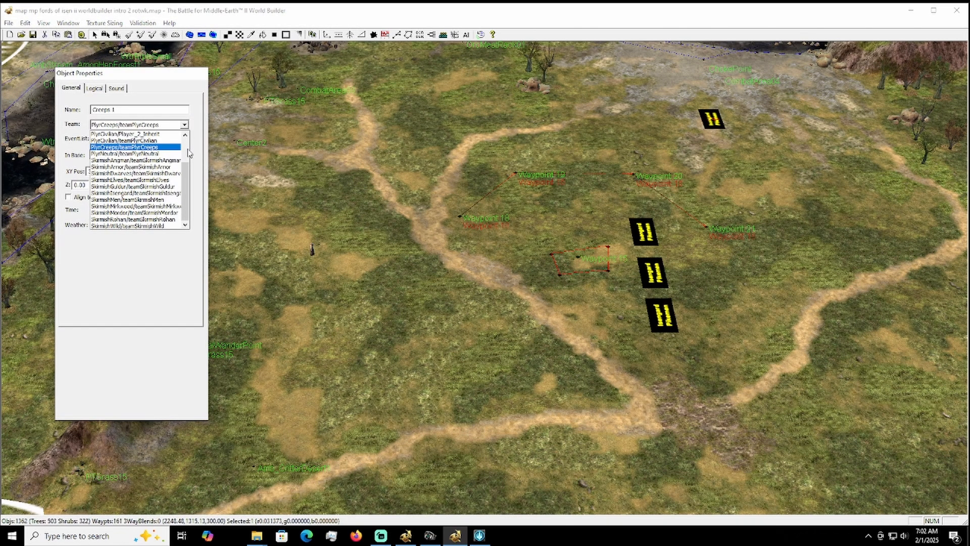
scroll(191, 185, "up", 3)
left_click(163, 154)
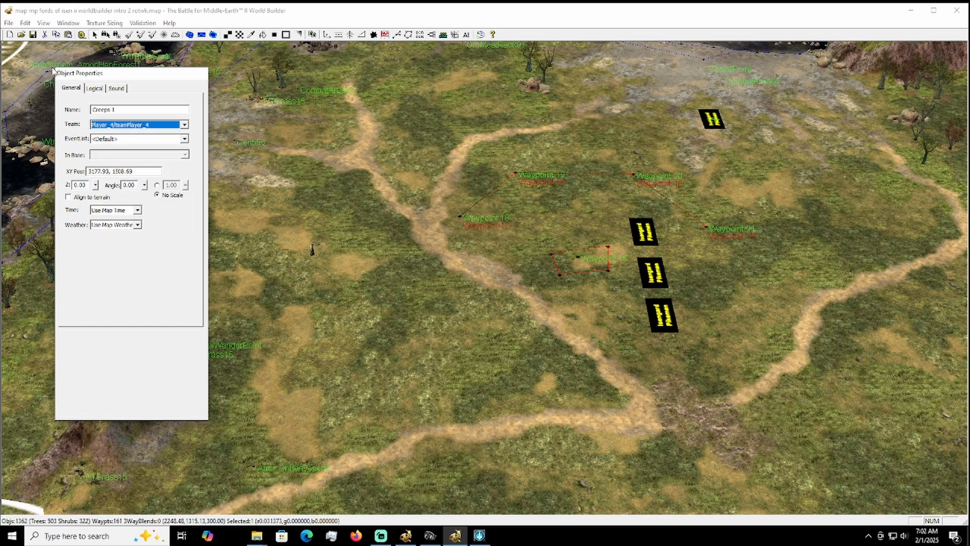
left_click(32, 35)
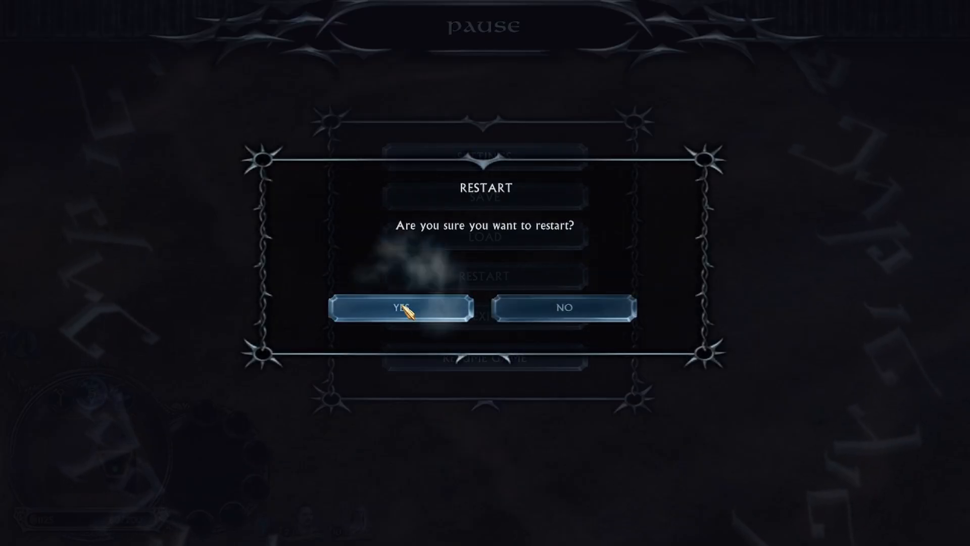
- In the game, restart the mission to test Saruman's movement along the waypoint path, and pause after watching it
left_click(398, 306)
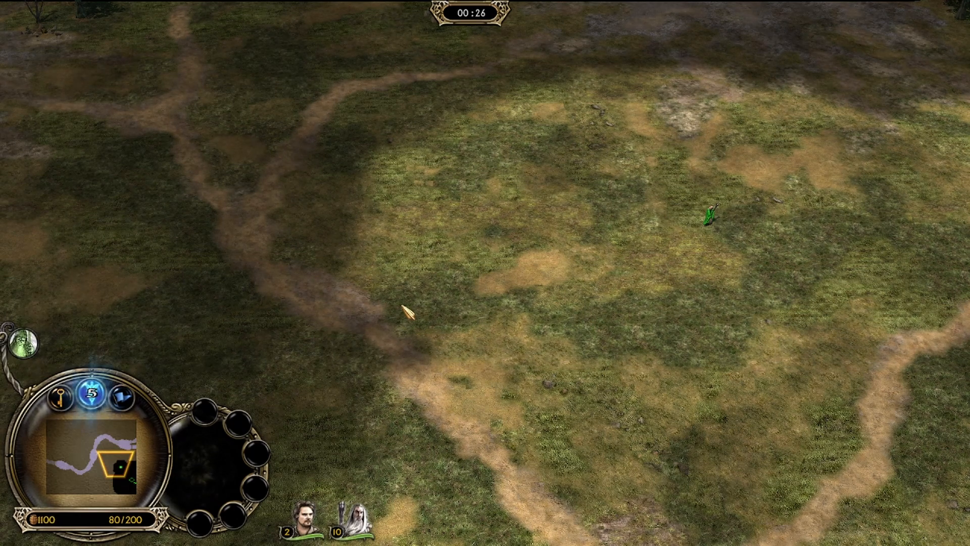
key("Escape")
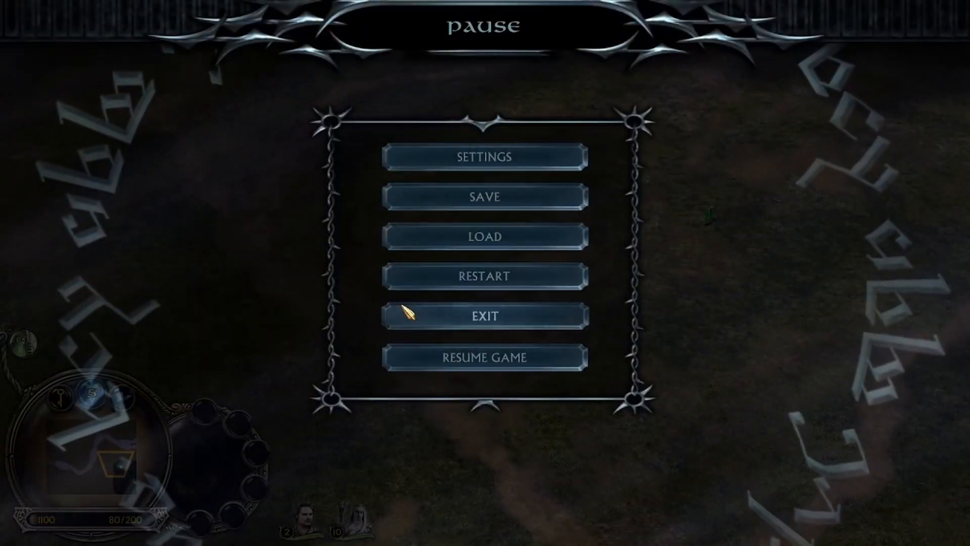